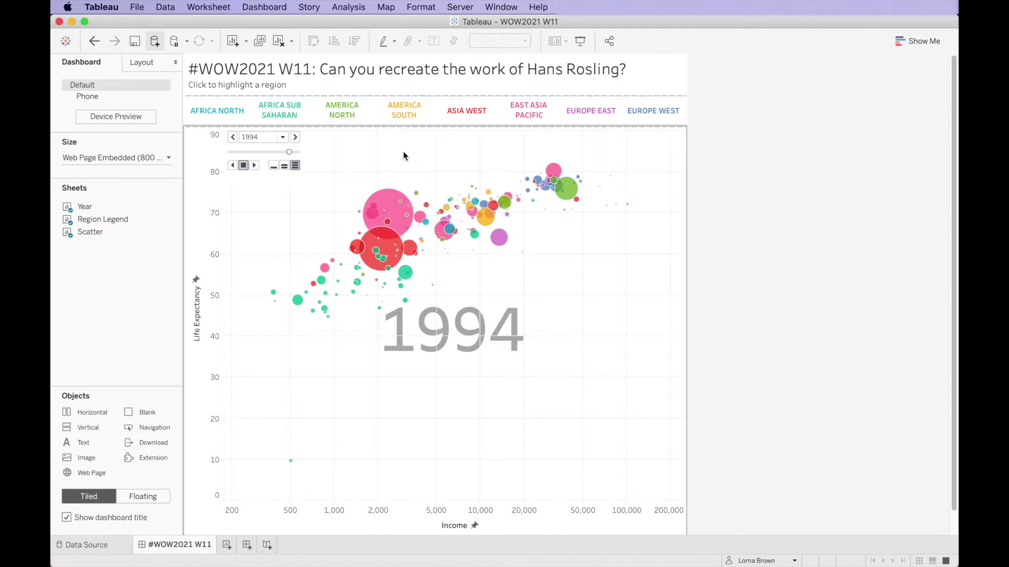
Play the years forward to 2021, highlight AMERICA NORTH then AMERICA SOUTH, and clear the highlight
{"action": "left_click", "coordinate": [255, 165]}
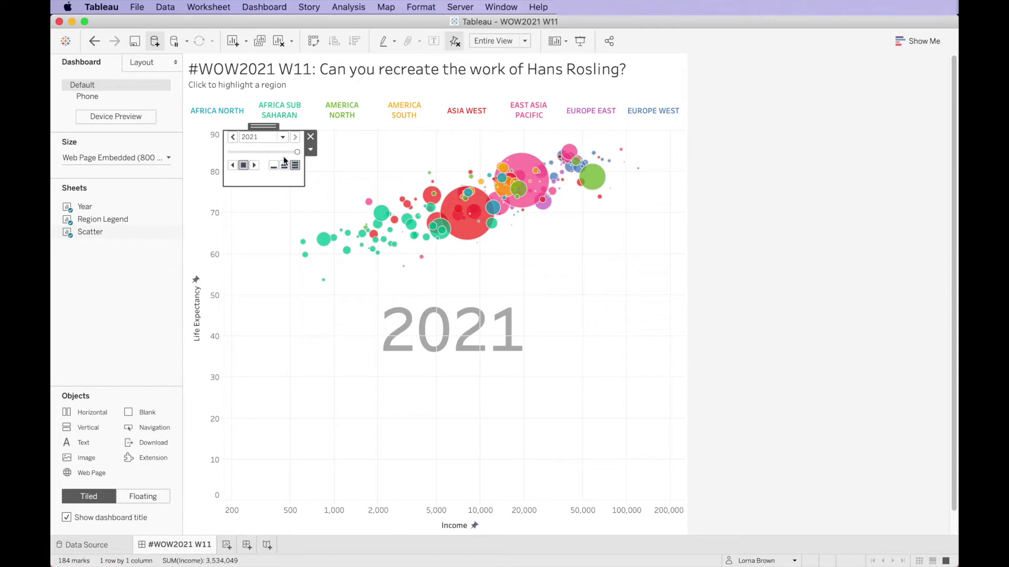
{"action": "left_click", "coordinate": [355, 110]}
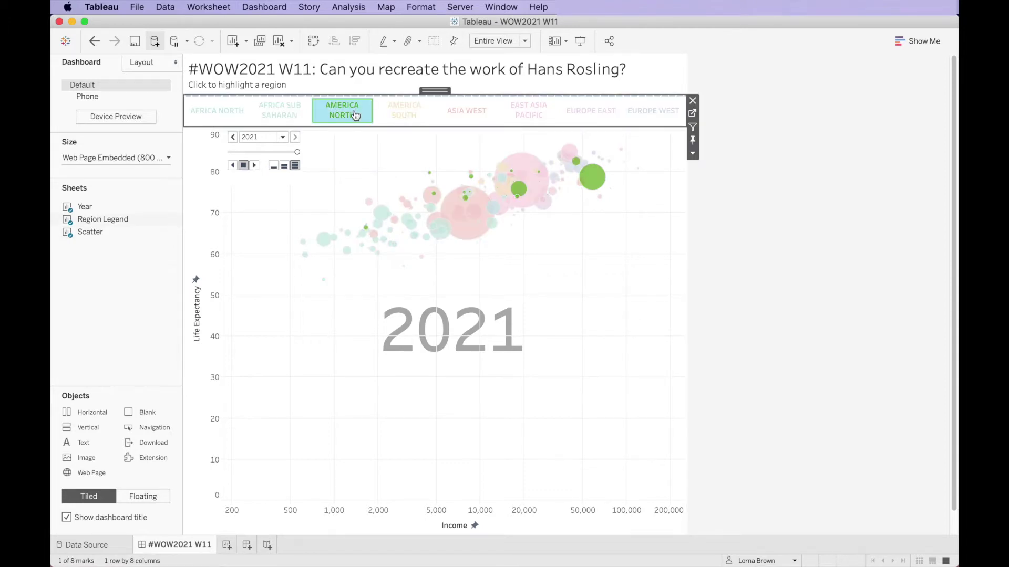
{"action": "left_click", "coordinate": [355, 113]}
{"action": "left_click", "coordinate": [408, 115]}
{"action": "left_click", "coordinate": [409, 115]}
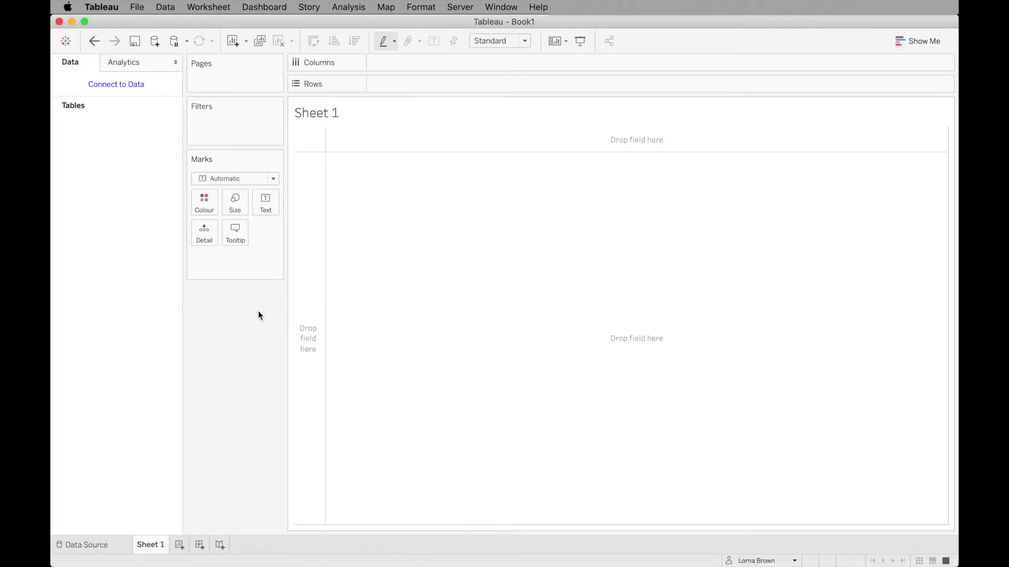
Connect to the income per person CSV and clean it with Data Interpreter
{"action": "left_click", "coordinate": [121, 85]}
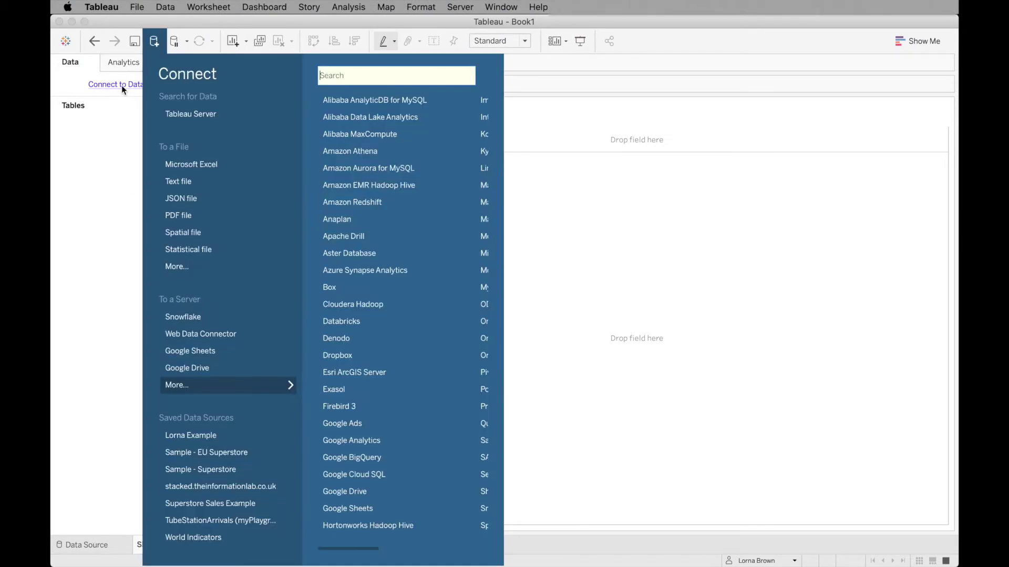
{"action": "left_click", "coordinate": [177, 267]}
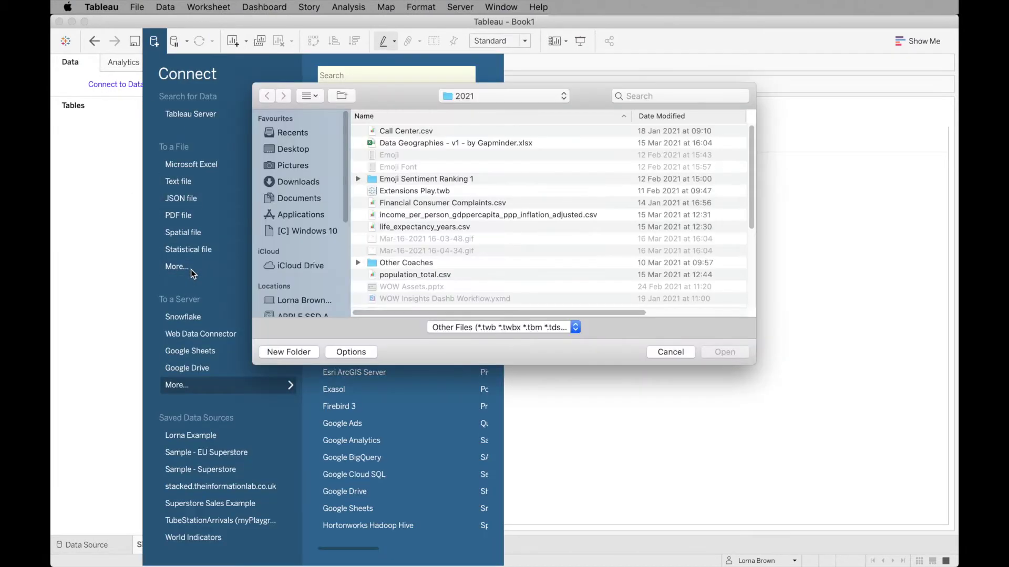
{"action": "left_click", "coordinate": [429, 214]}
{"action": "left_click", "coordinate": [712, 352]}
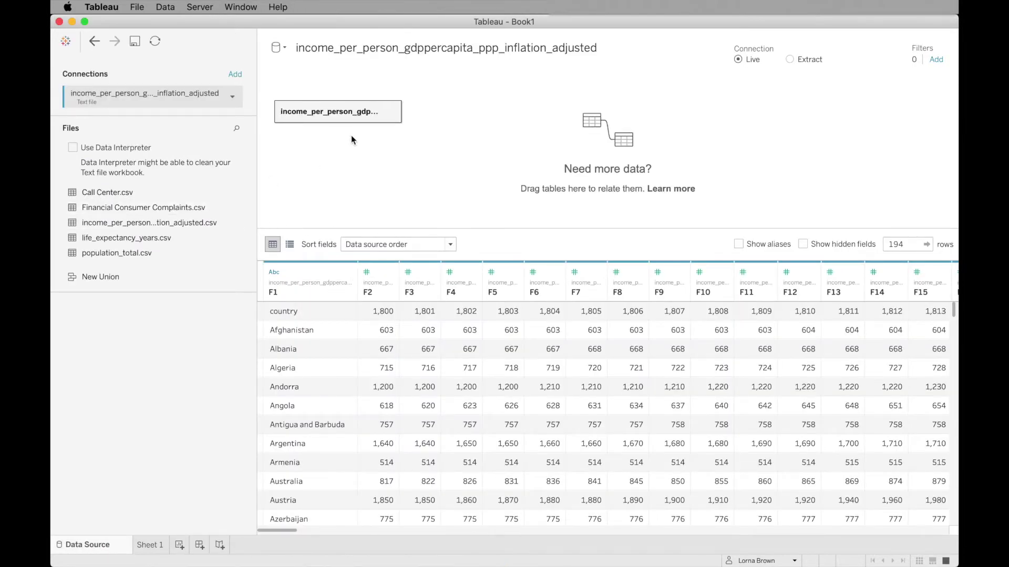
{"action": "left_click", "coordinate": [73, 148]}
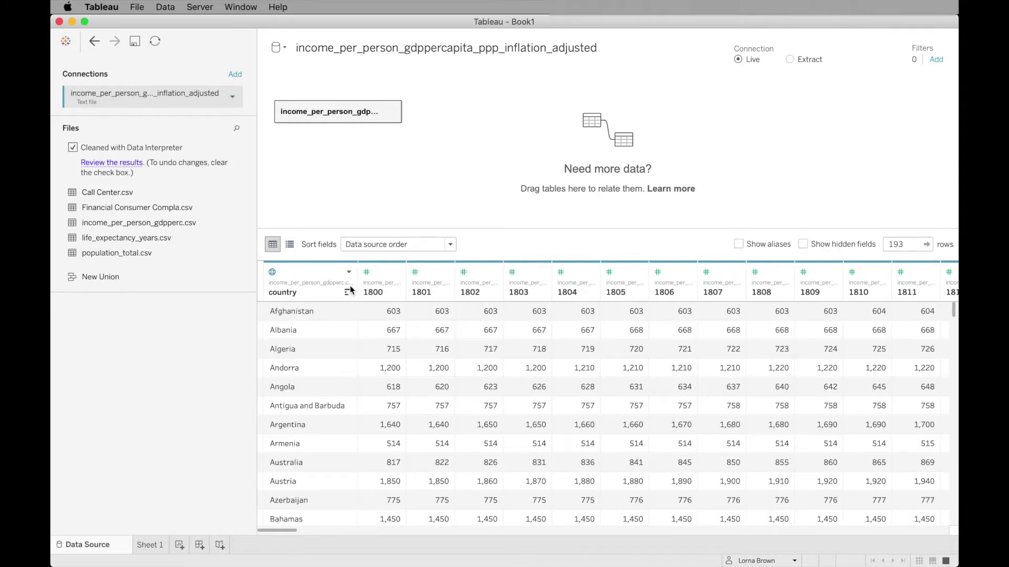
Pivot all the income year columns into rows
{"action": "left_click_drag", "start_coordinate": [288, 531], "coordinate": [935, 535]}
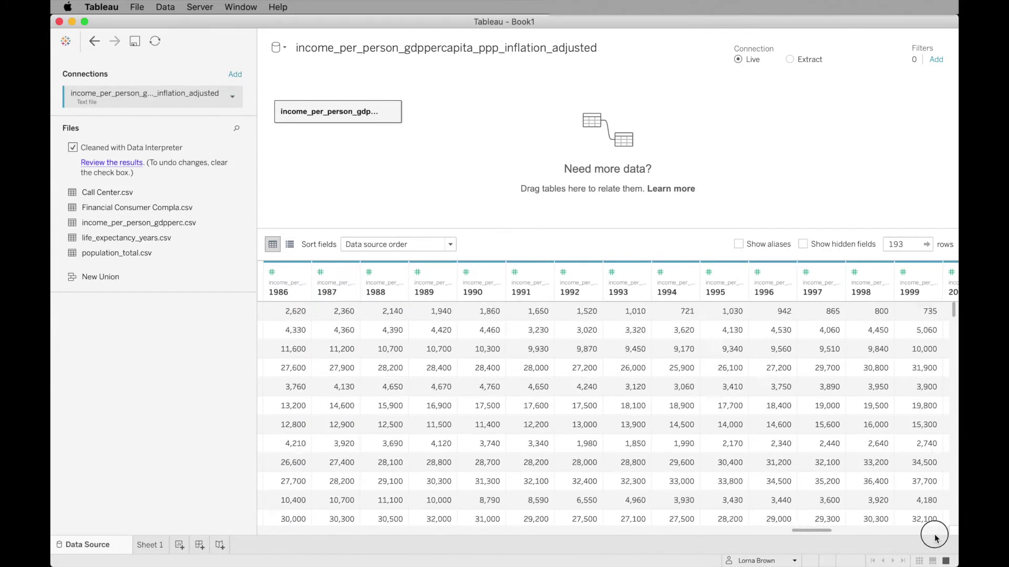
{"action": "left_click", "coordinate": [919, 291], "text": "shift"}
{"action": "right_click", "coordinate": [919, 290]}
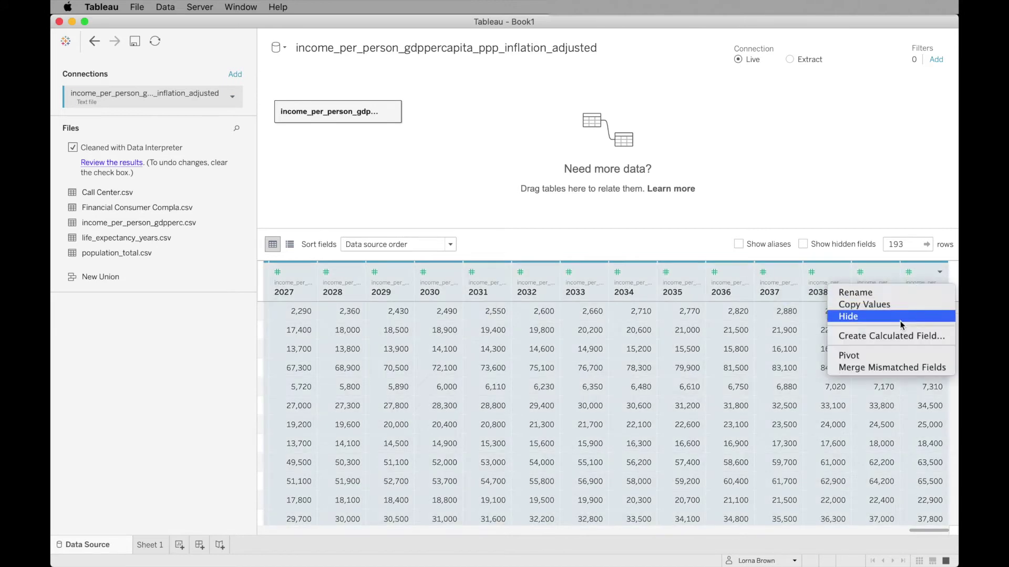
{"action": "left_click", "coordinate": [889, 356]}
Rename the pivoted columns Year and Income, and make Year a whole number
{"action": "left_click", "coordinate": [382, 297]}
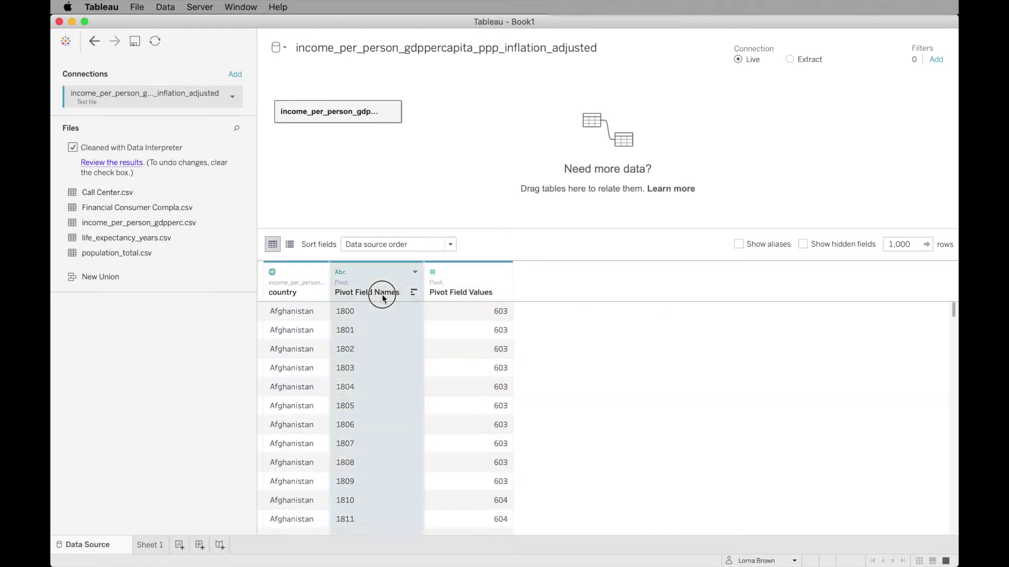
{"action": "double_click", "coordinate": [382, 297]}
{"action": "type", "text": "Year"}
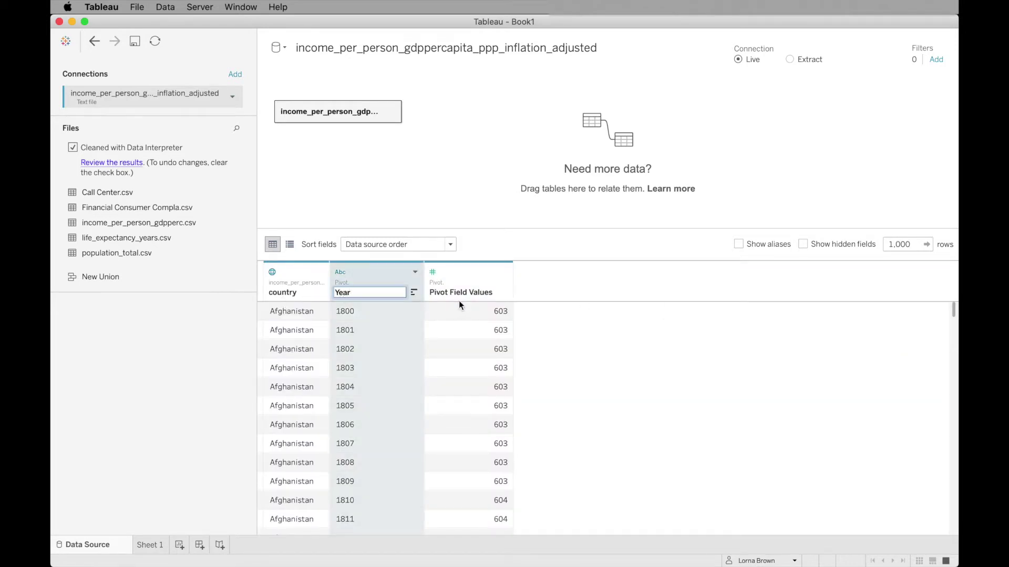
{"action": "left_click", "coordinate": [464, 293]}
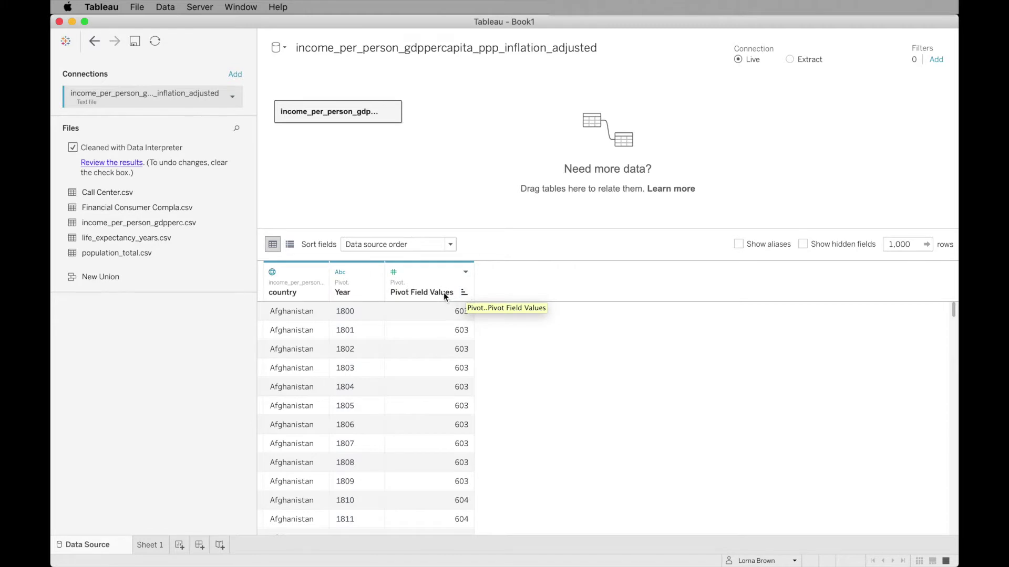
{"action": "double_click", "coordinate": [444, 296]}
{"action": "type", "text": "Income"}
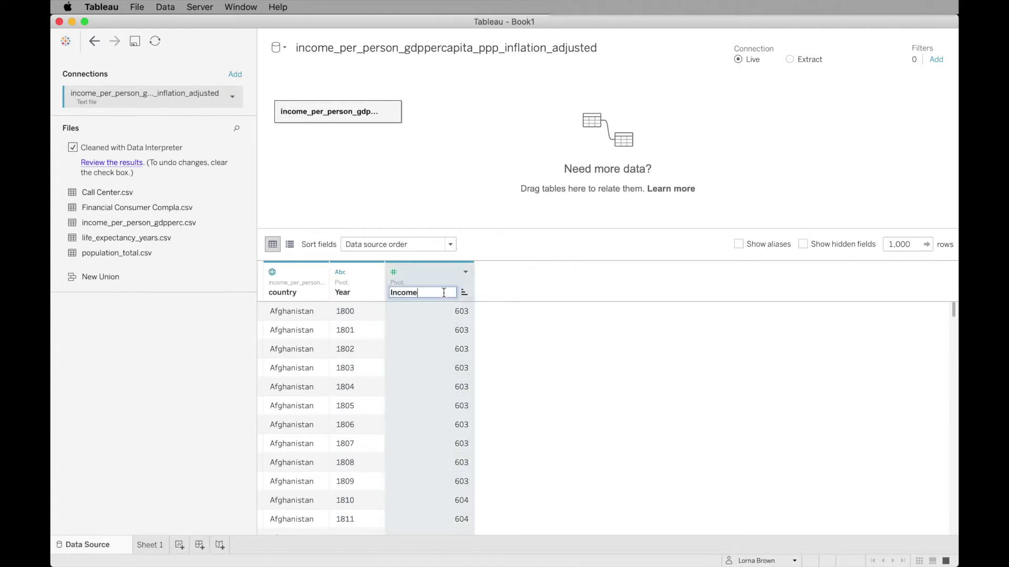
{"action": "left_click", "coordinate": [343, 273]}
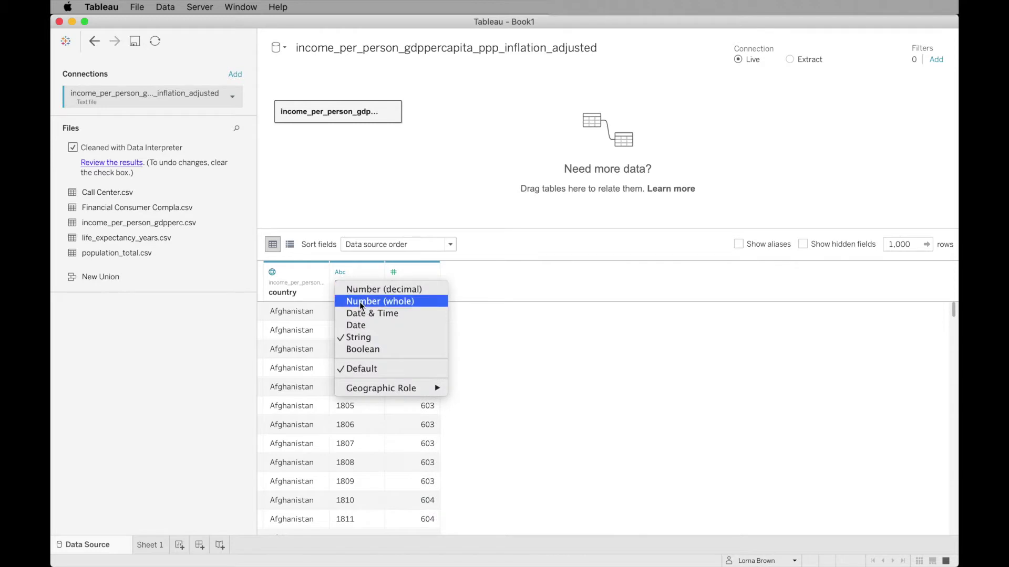
{"action": "left_click", "coordinate": [359, 302]}
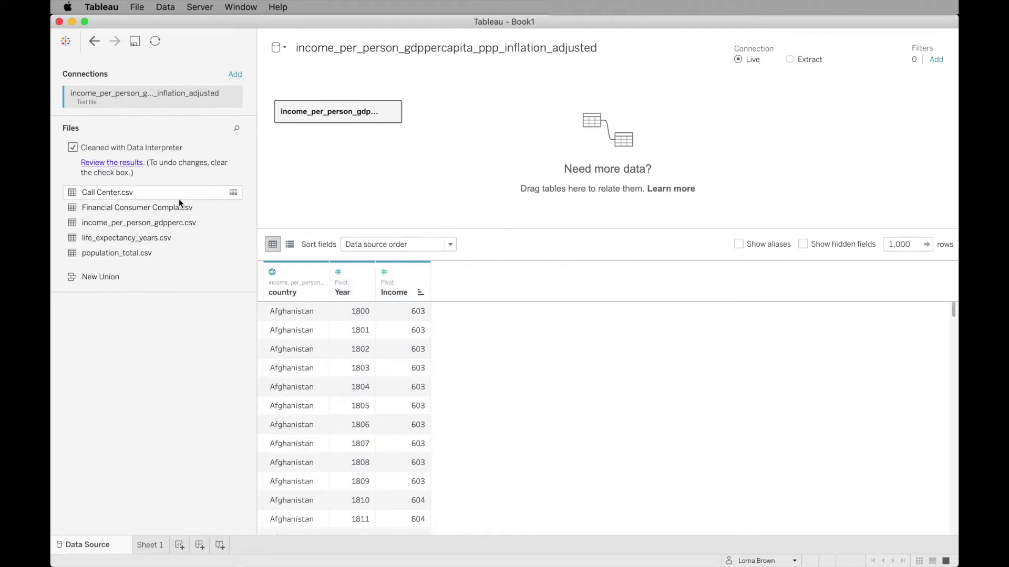
Add population_total.csv beside the income table and pivot its year columns
{"action": "left_click_drag", "start_coordinate": [129, 257], "coordinate": [484, 120]}
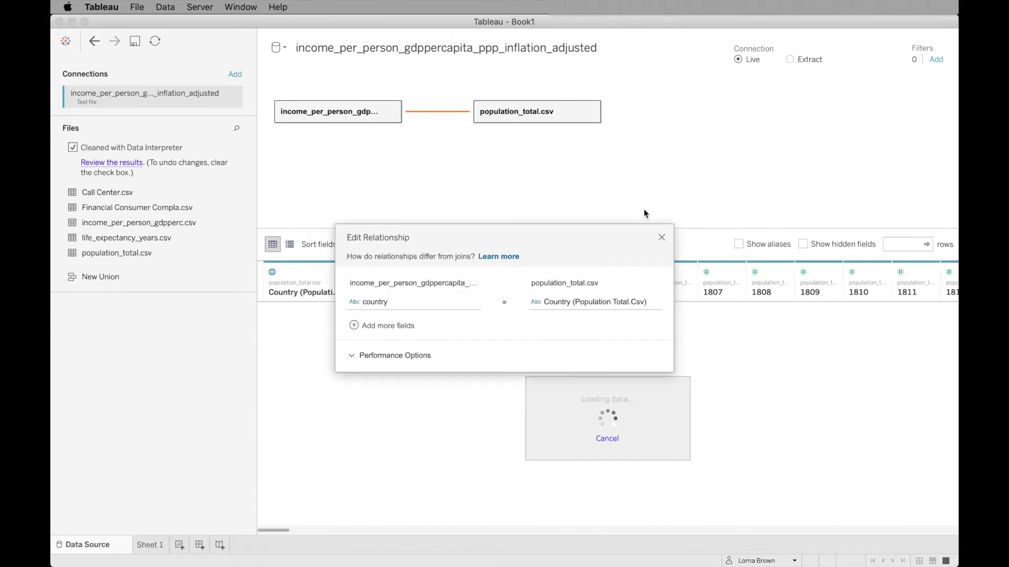
{"action": "left_click", "coordinate": [661, 238]}
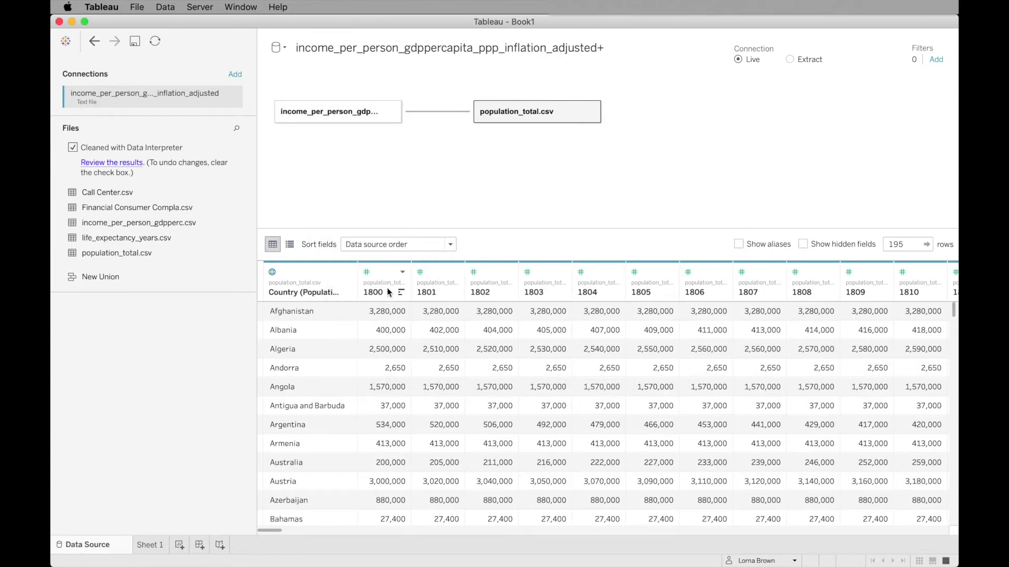
{"action": "left_click_drag", "start_coordinate": [276, 532], "coordinate": [948, 531]}
{"action": "left_click", "coordinate": [913, 297], "text": "shift"}
{"action": "right_click", "coordinate": [909, 290]}
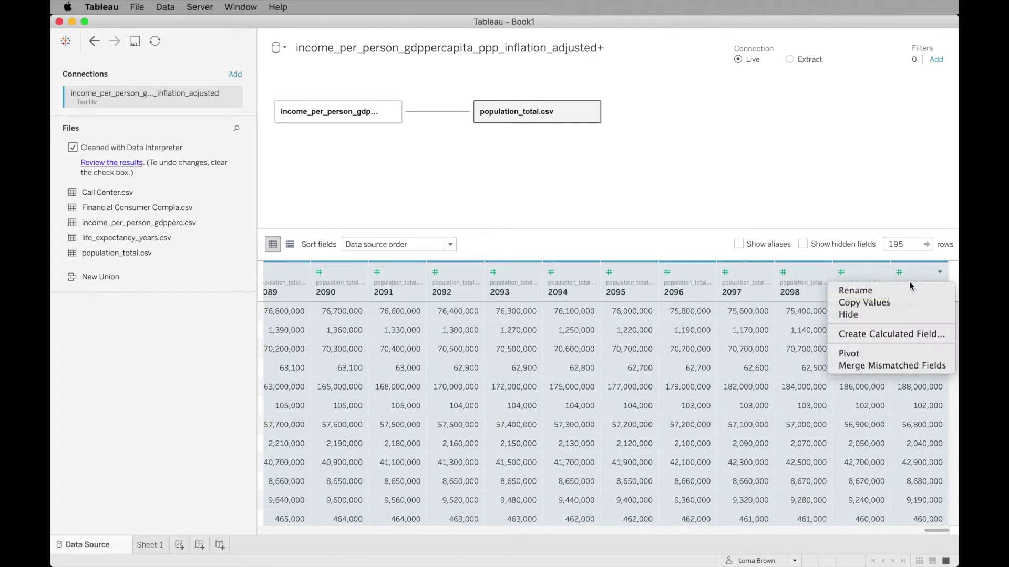
{"action": "left_click", "coordinate": [891, 357]}
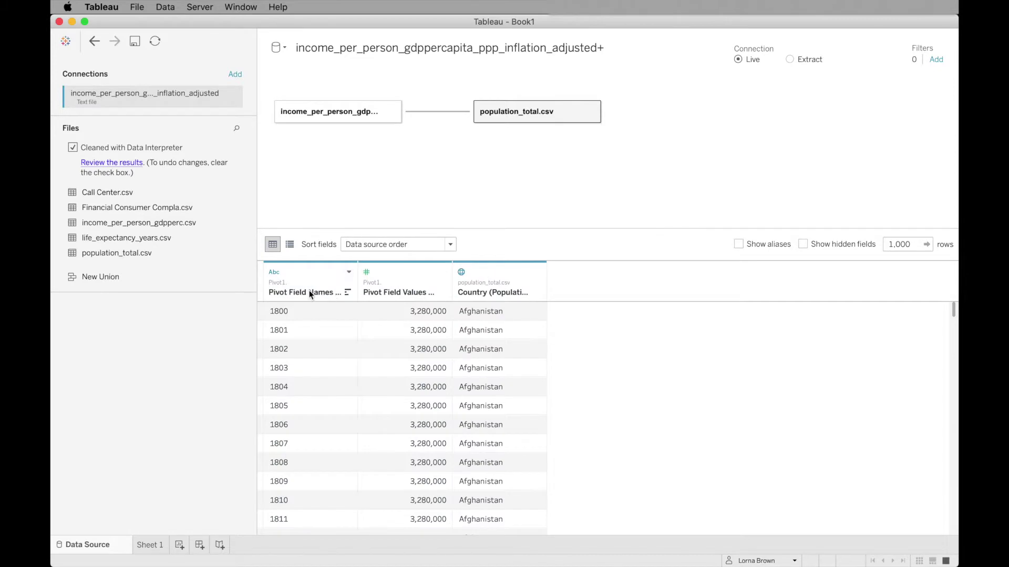
Rename the pivoted columns Year 1 and Population, with Year 1 as a whole number
{"action": "double_click", "coordinate": [308, 292]}
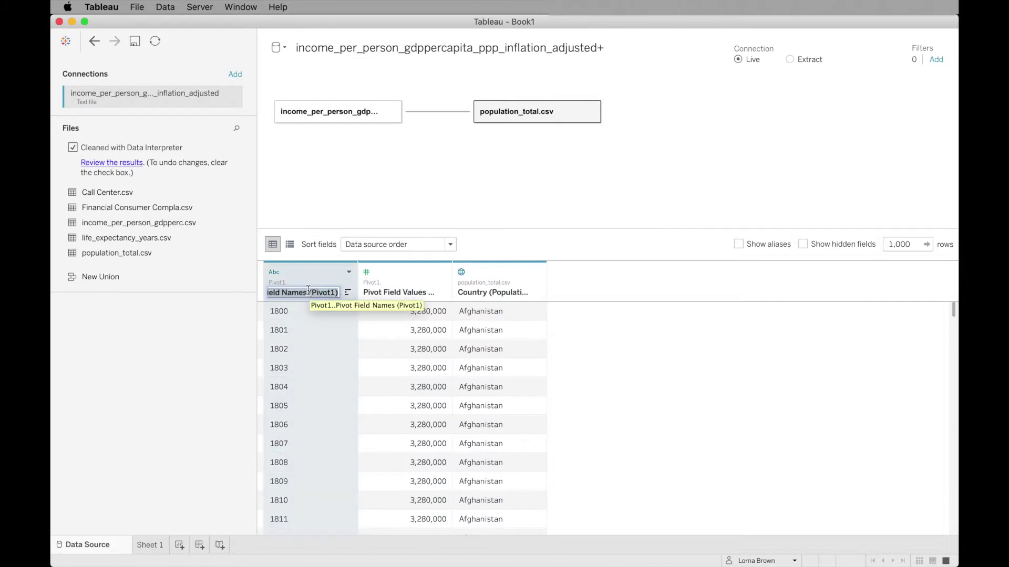
{"action": "type", "text": "Yaar 1"}
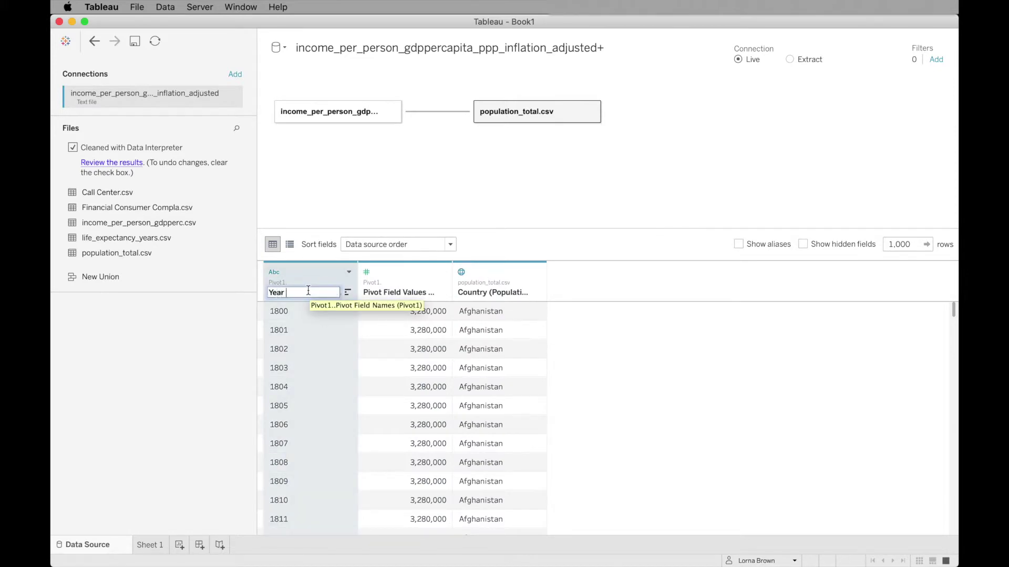
{"action": "double_click", "coordinate": [398, 293]}
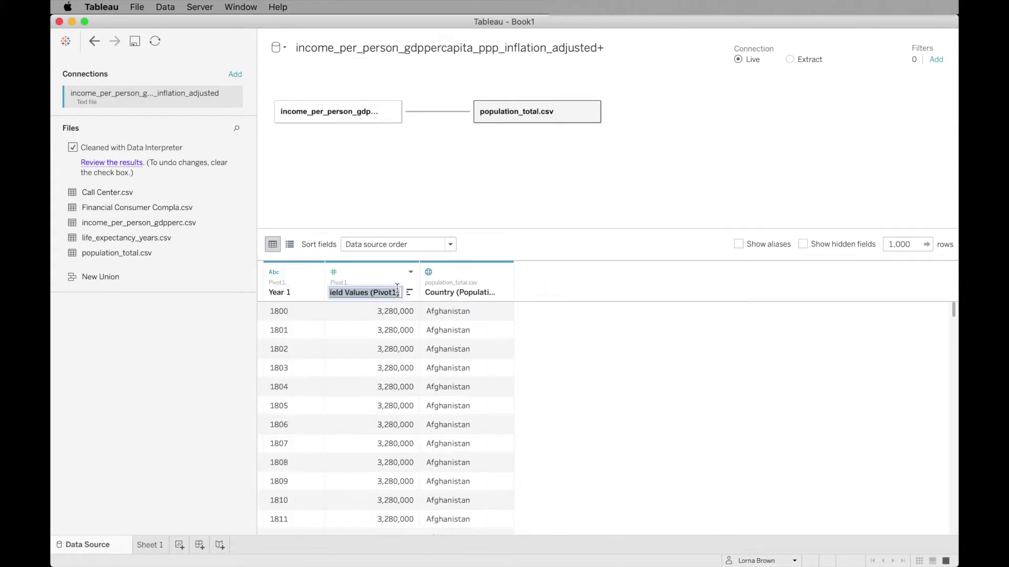
{"action": "type", "text": "Population"}
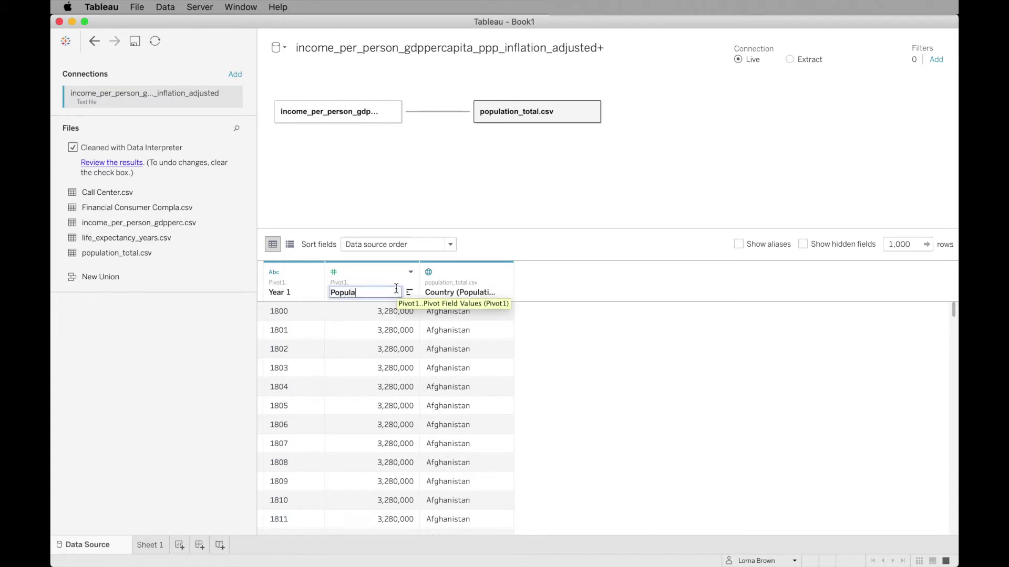
{"action": "left_click", "coordinate": [274, 273]}
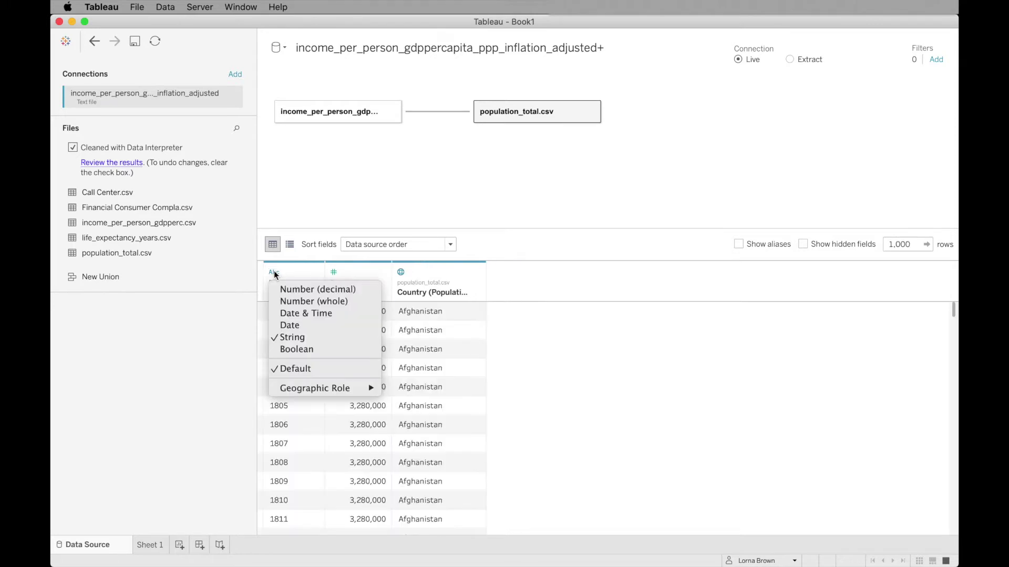
{"action": "left_click", "coordinate": [300, 301]}
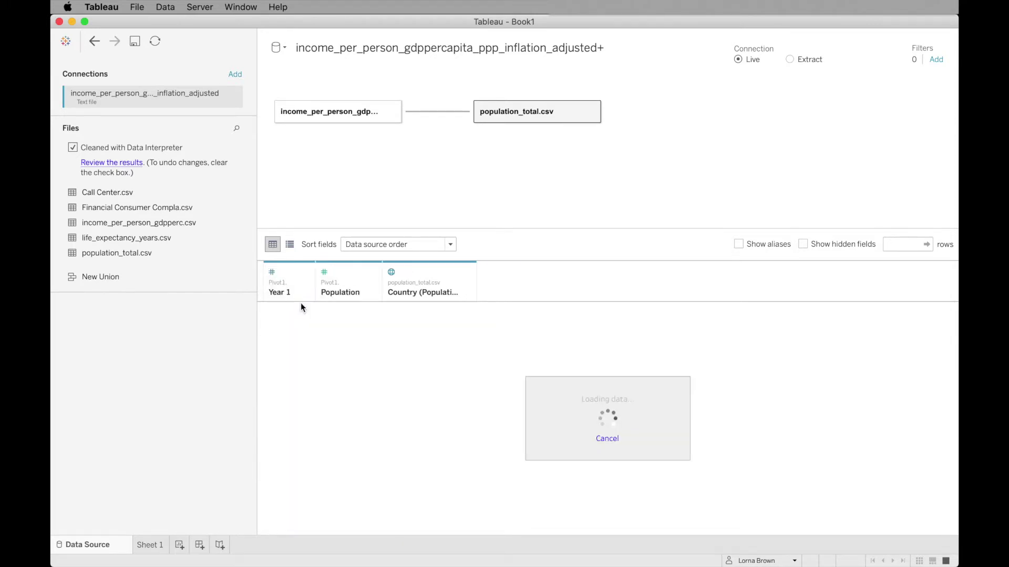
Add Year = Year 1 as a second matching pair in the relationship
{"action": "left_click", "coordinate": [443, 113]}
{"action": "left_click", "coordinate": [387, 324]}
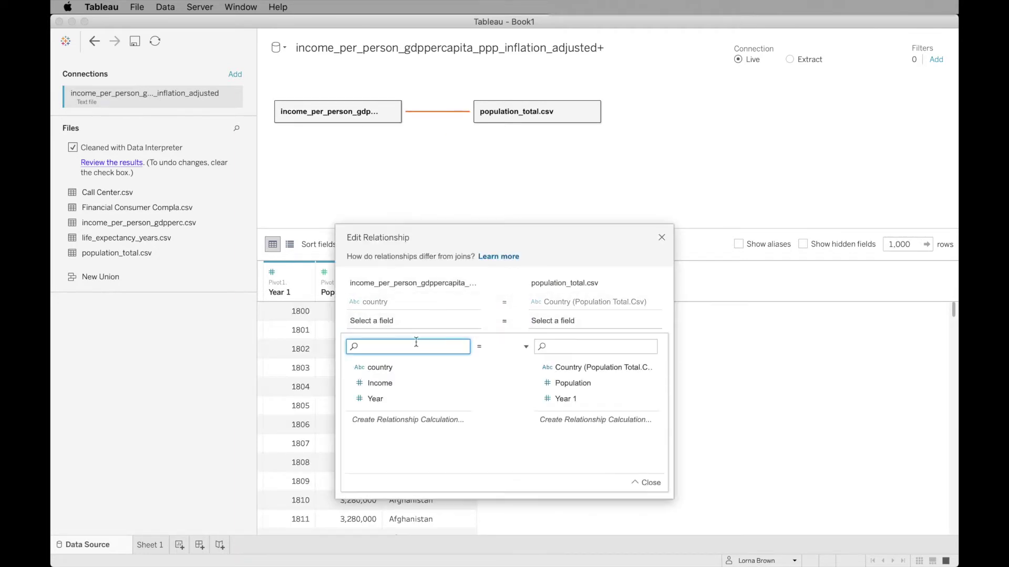
{"action": "left_click", "coordinate": [394, 397]}
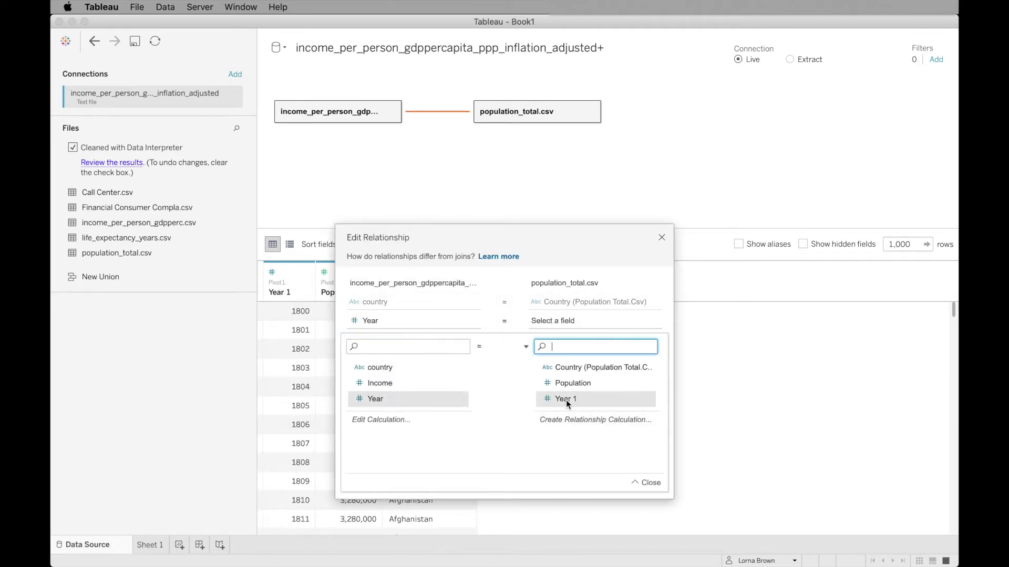
{"action": "left_click", "coordinate": [661, 237]}
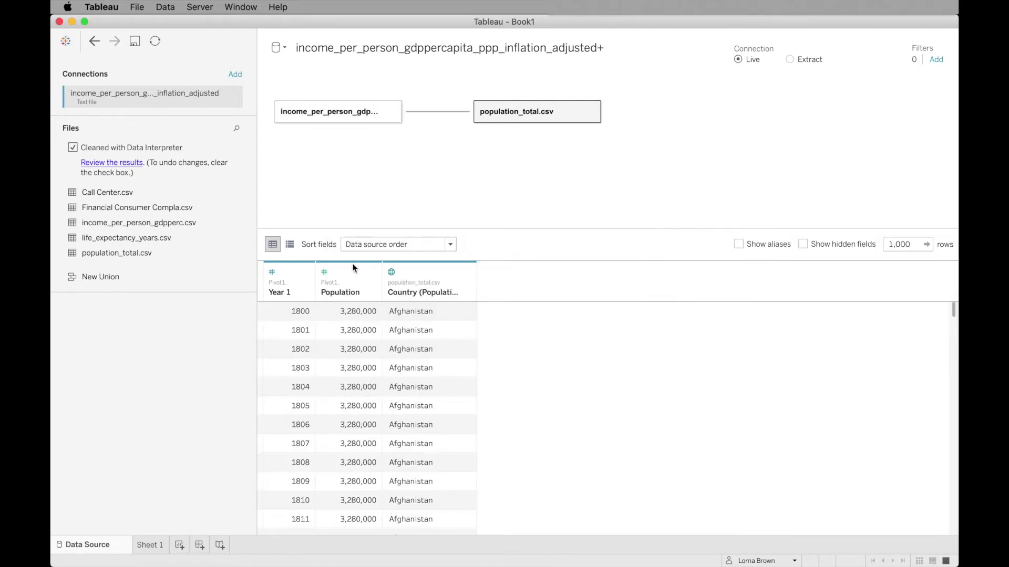
Hide the population table's Country and Year 1 columns
{"action": "left_click", "coordinate": [468, 271]}
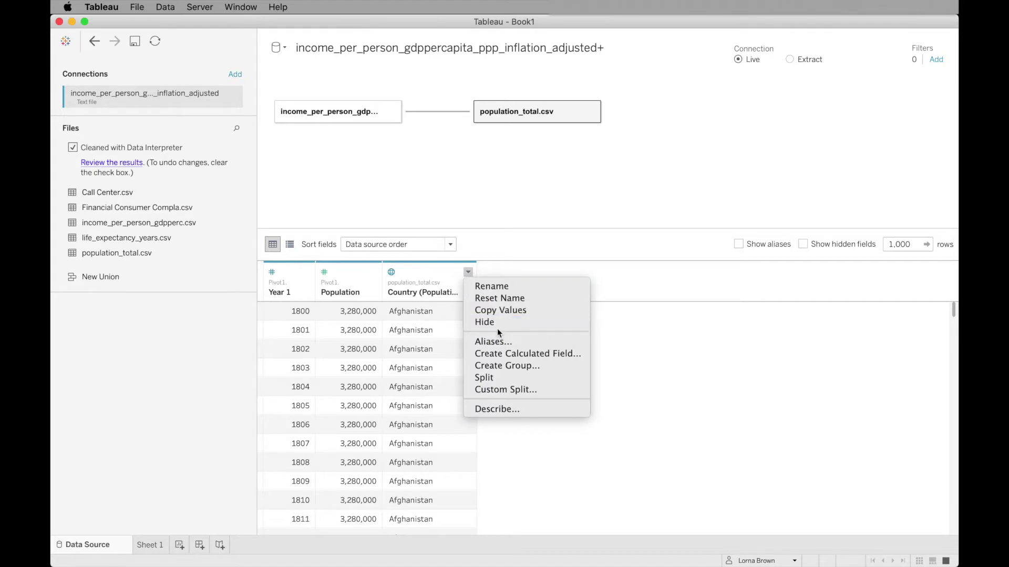
{"action": "left_click", "coordinate": [498, 328]}
{"action": "left_click", "coordinate": [306, 272]}
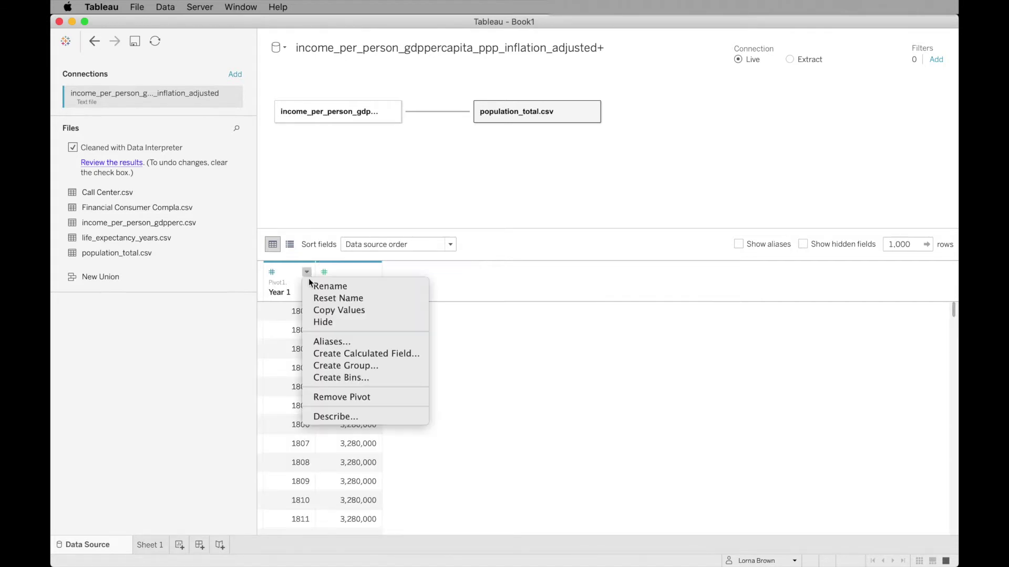
{"action": "left_click", "coordinate": [331, 321]}
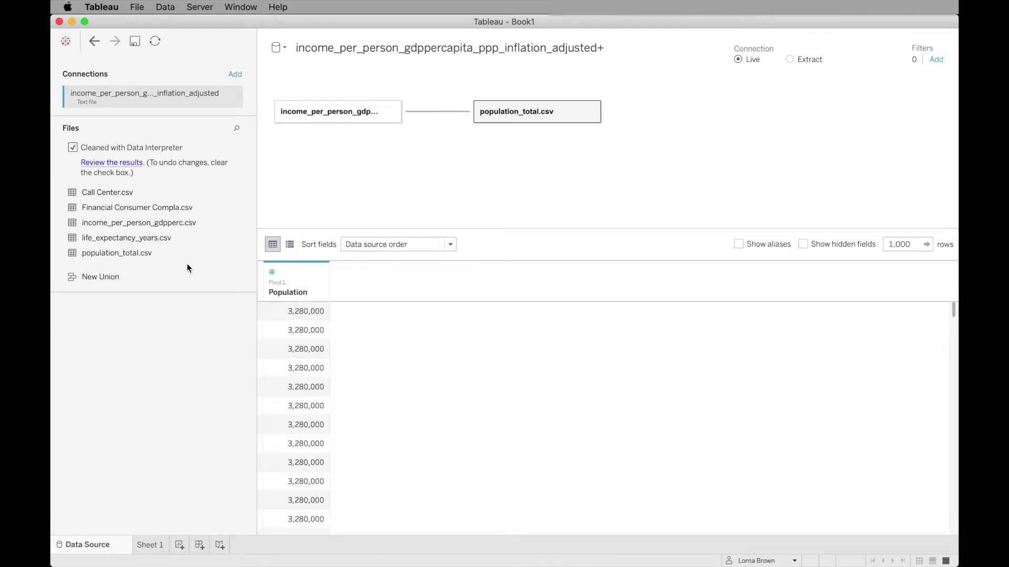
{"action": "left_click", "coordinate": [140, 242]}
Add life_expectancy_years.csv and pivot its 1800–2100 year columns into rows
{"action": "left_click_drag", "start_coordinate": [141, 243], "coordinate": [487, 161]}
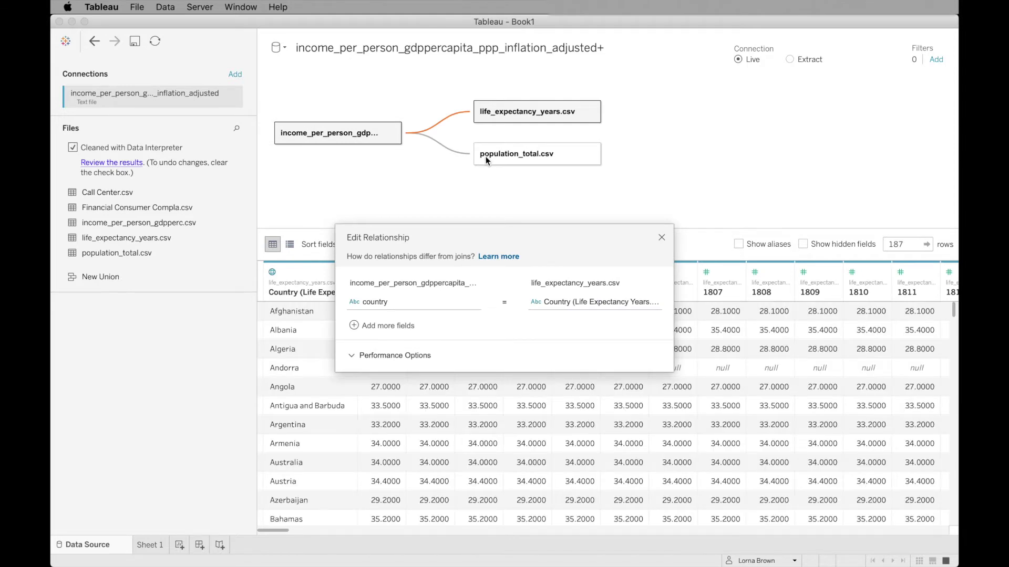
{"action": "left_click", "coordinate": [661, 239]}
{"action": "left_click", "coordinate": [393, 291]}
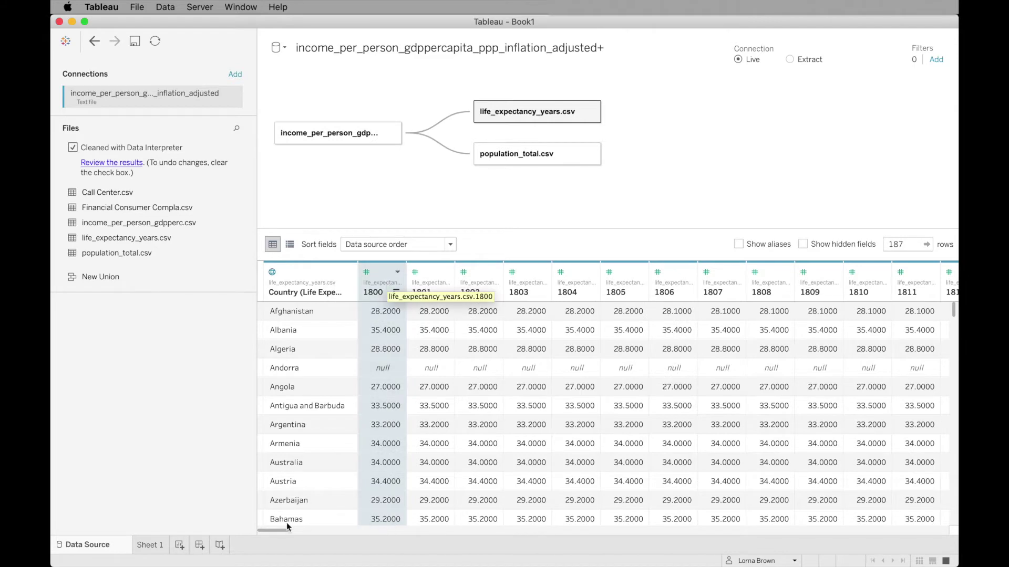
{"action": "left_click", "coordinate": [274, 531]}
{"action": "left_click_drag", "start_coordinate": [274, 531], "coordinate": [941, 508]}
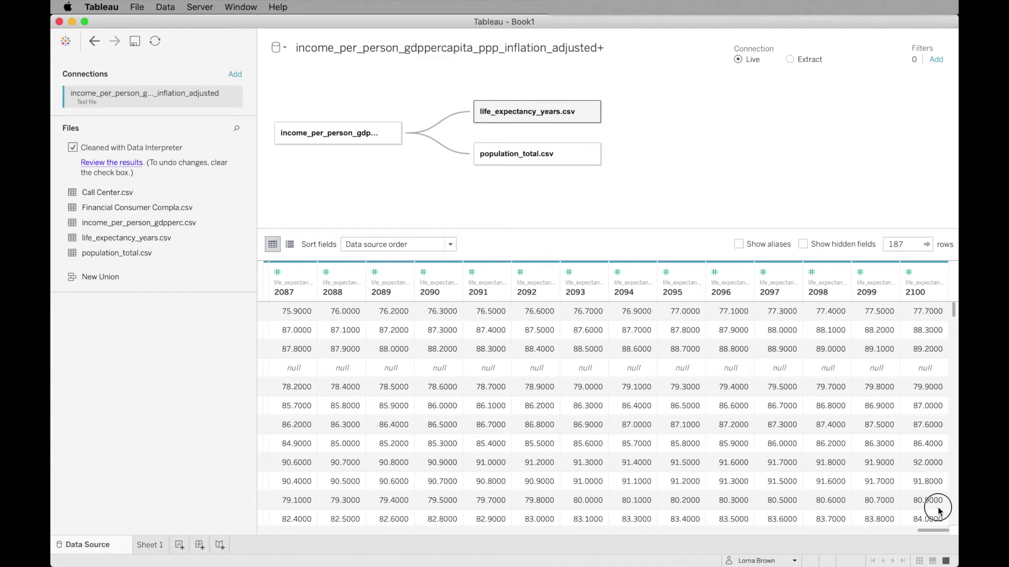
{"action": "left_click", "coordinate": [922, 282]}
{"action": "left_click", "coordinate": [928, 282]}
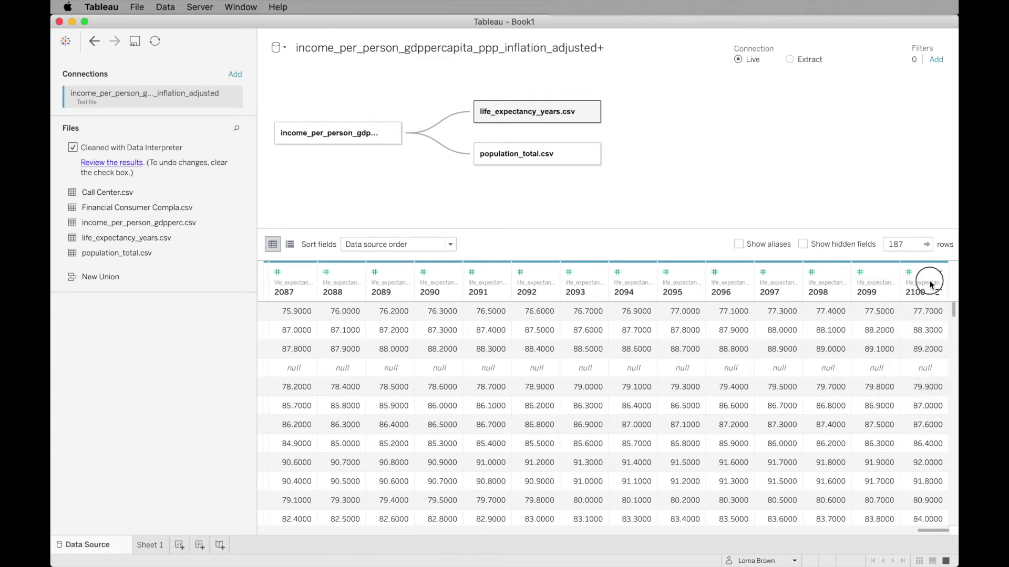
{"action": "left_click", "coordinate": [930, 284], "text": "shift"}
{"action": "right_click", "coordinate": [929, 284]}
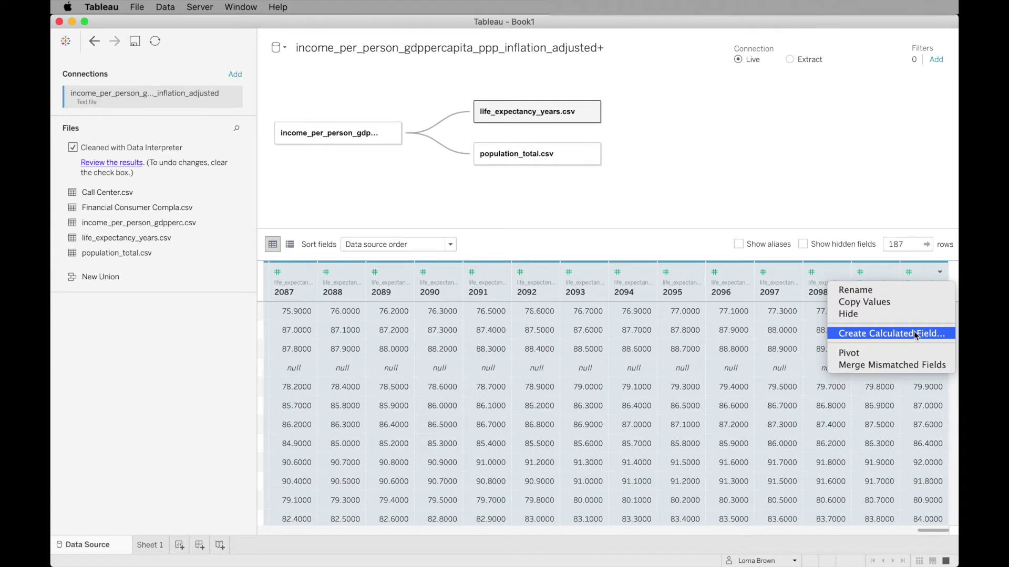
{"action": "left_click", "coordinate": [896, 353]}
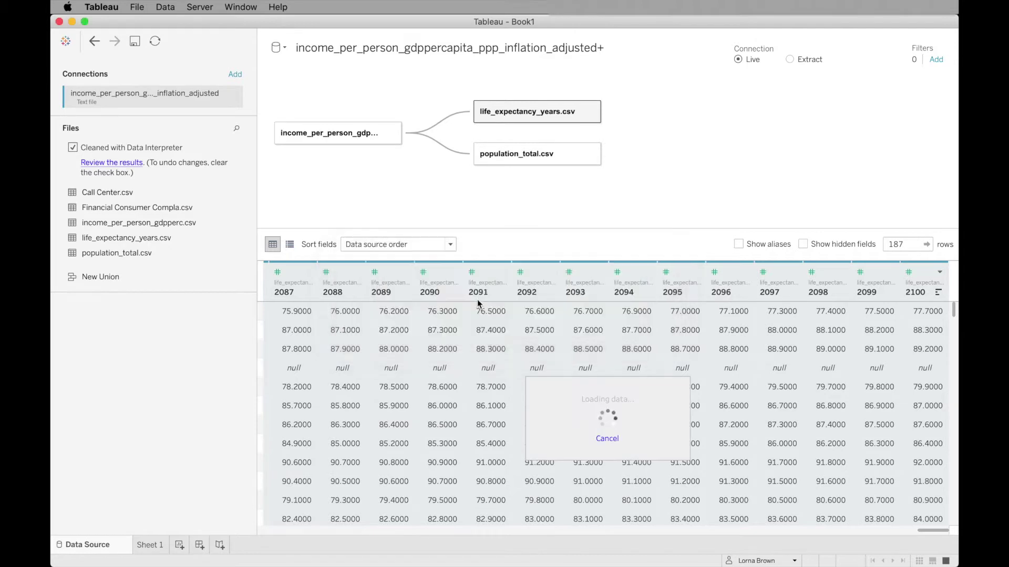
Rename the pivoted fields Year 2 and Life Expectancy, making Year 2 a whole number
{"action": "double_click", "coordinate": [401, 292]}
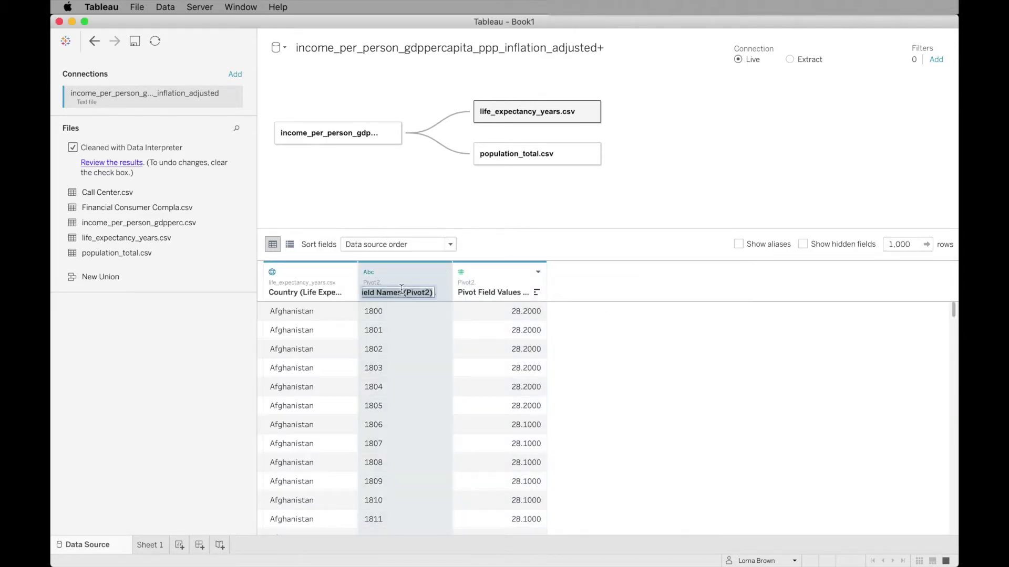
{"action": "type", "text": "Year 2"}
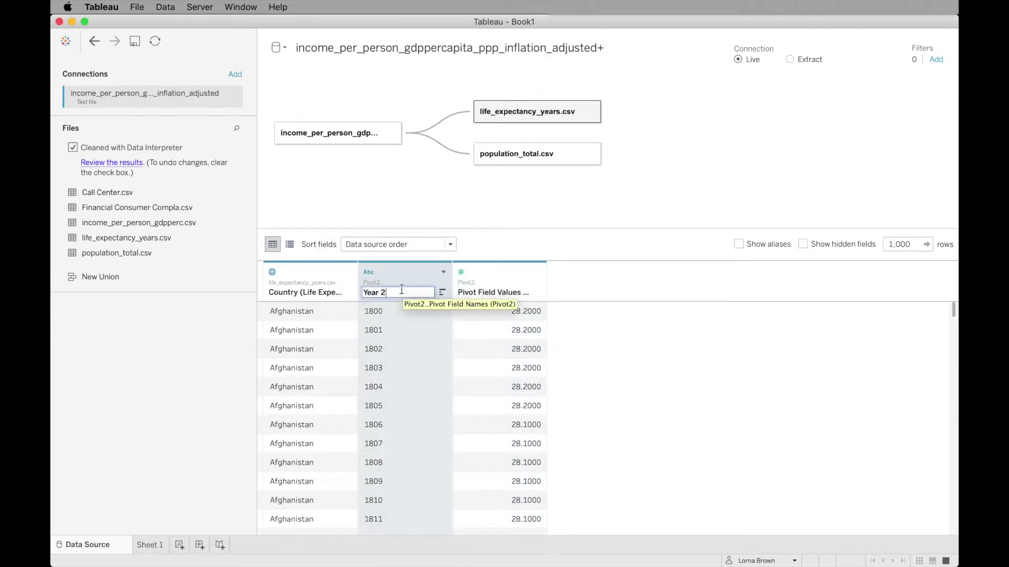
{"action": "key", "text": "Return"}
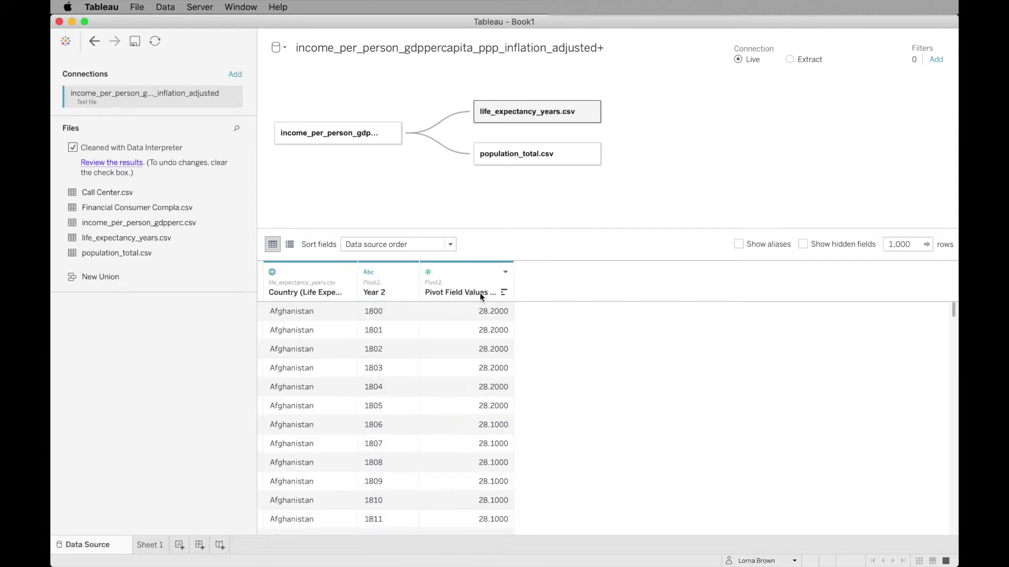
{"action": "double_click", "coordinate": [475, 293]}
{"action": "type", "text": "Population"}
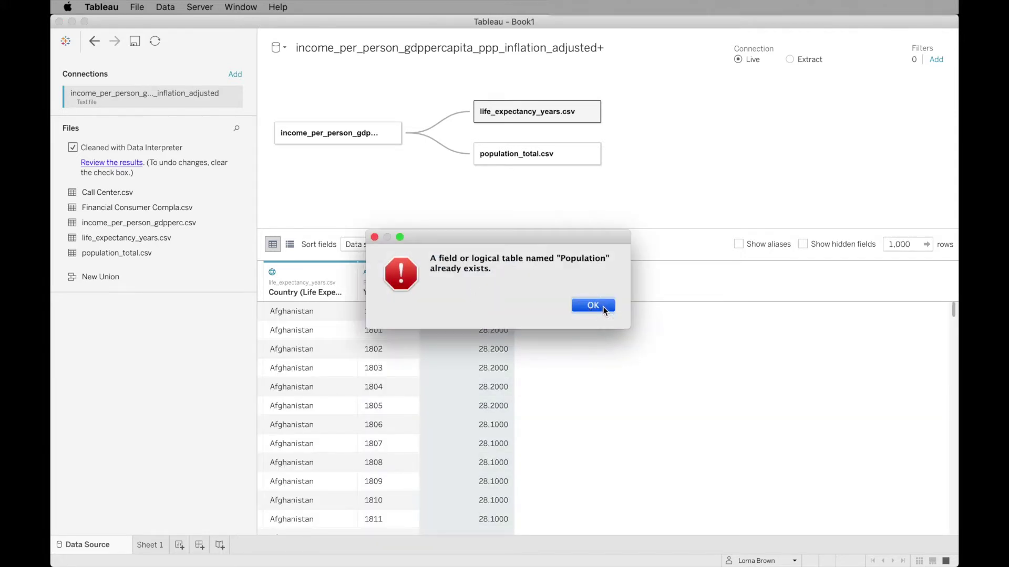
{"action": "left_click", "coordinate": [592, 306]}
{"action": "type", "text": "1"}
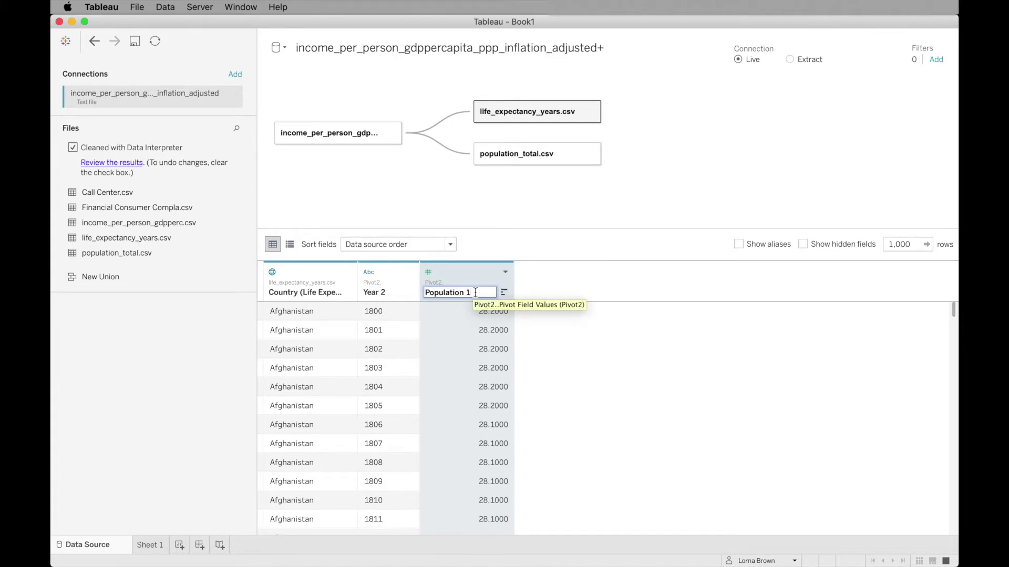
{"action": "key", "text": "BackSpace"}
{"action": "key", "text": "BackSpace"}
{"action": "key", "text": "BackSpace"}
{"action": "key", "text": "BackSpace"}
{"action": "key", "text": "BackSpace"}
{"action": "key", "text": "BackSpace"}
{"action": "key", "text": "BackSpace"}
{"action": "key", "text": "BackSpace"}
{"action": "key", "text": "BackSpace"}
{"action": "key", "text": "BackSpace"}
{"action": "key", "text": "BackSpace"}
{"action": "key", "text": "BackSpace"}
{"action": "type", "text": "Life Expectancy"}
{"action": "left_click", "coordinate": [369, 272]}
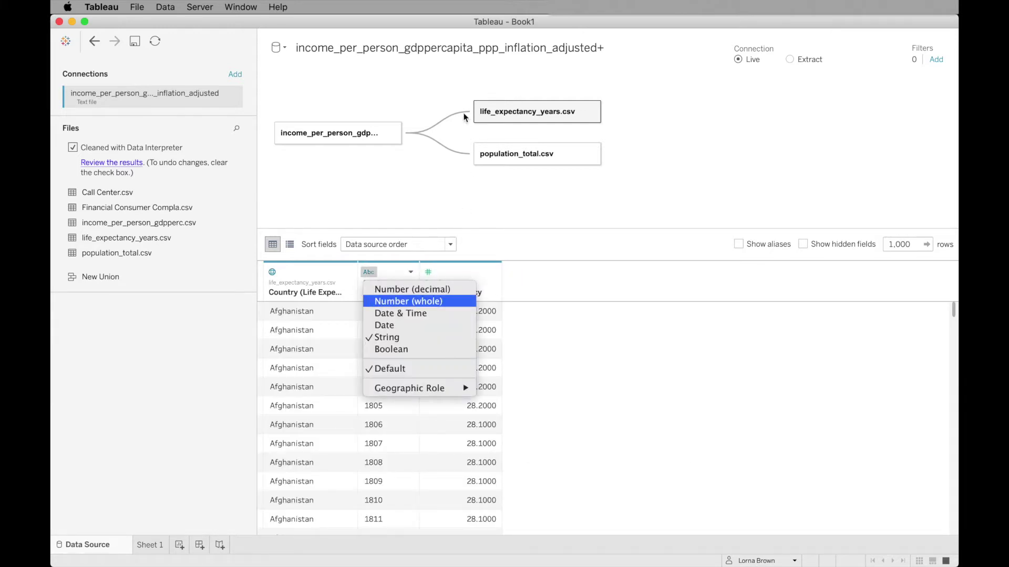
{"action": "key", "text": "Return"}
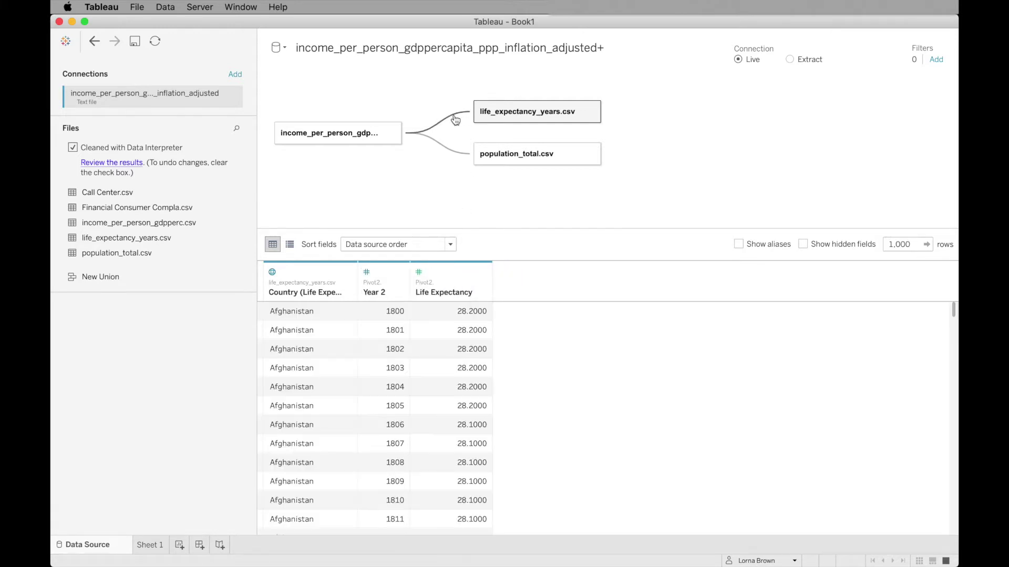
Add Year = Year 2 to the income–life expectancy relationship
{"action": "left_click", "coordinate": [456, 120]}
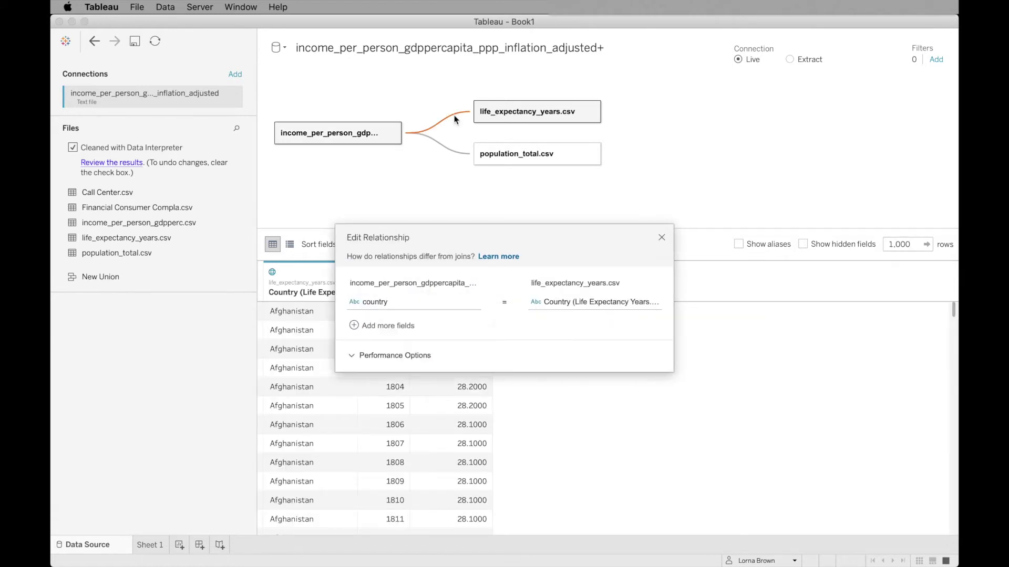
{"action": "left_click", "coordinate": [390, 326]}
{"action": "left_click", "coordinate": [414, 399]}
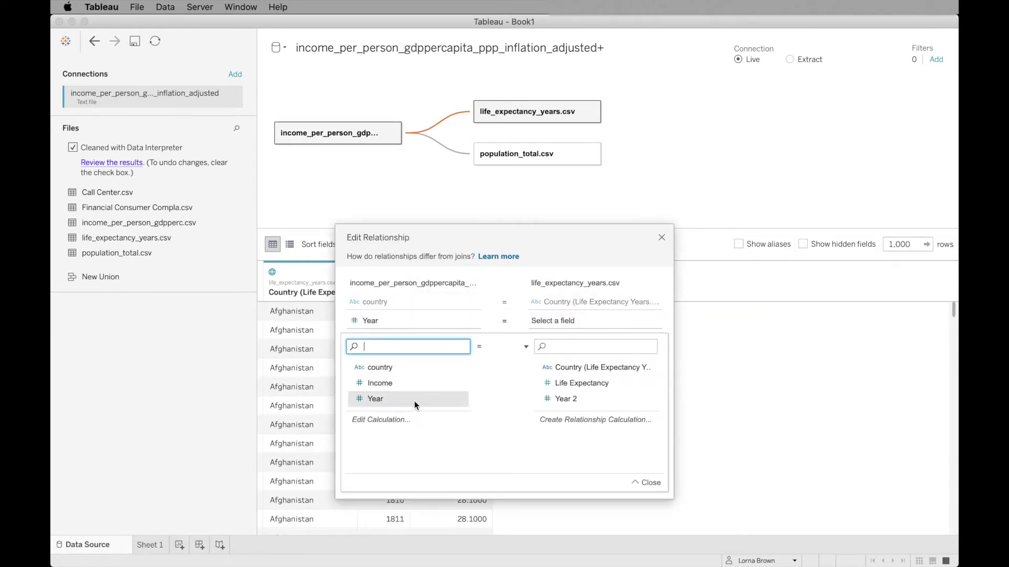
{"action": "left_click", "coordinate": [662, 238]}
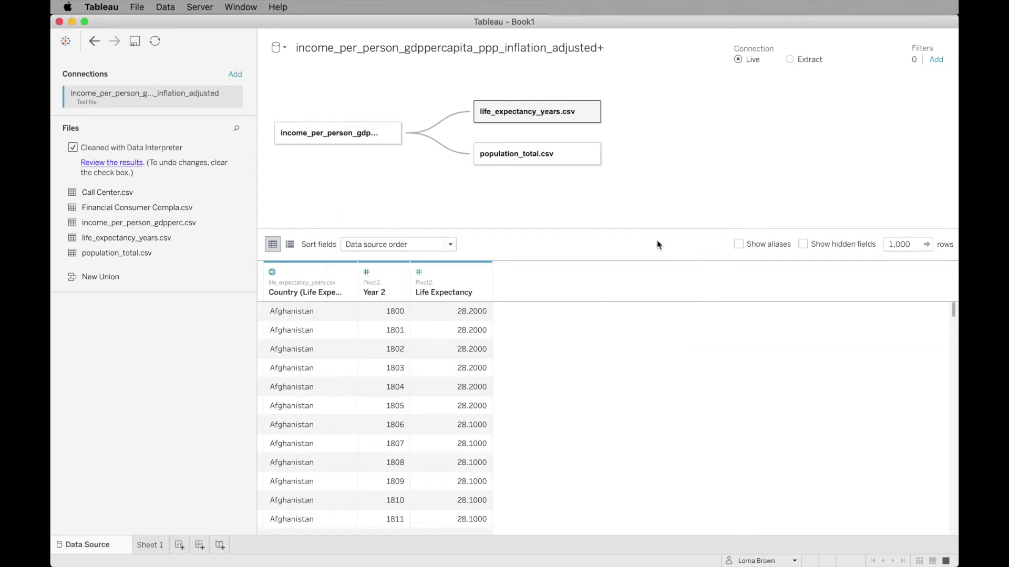
Hide the life expectancy table's Country and Year 2 columns
{"action": "right_click", "coordinate": [293, 290]}
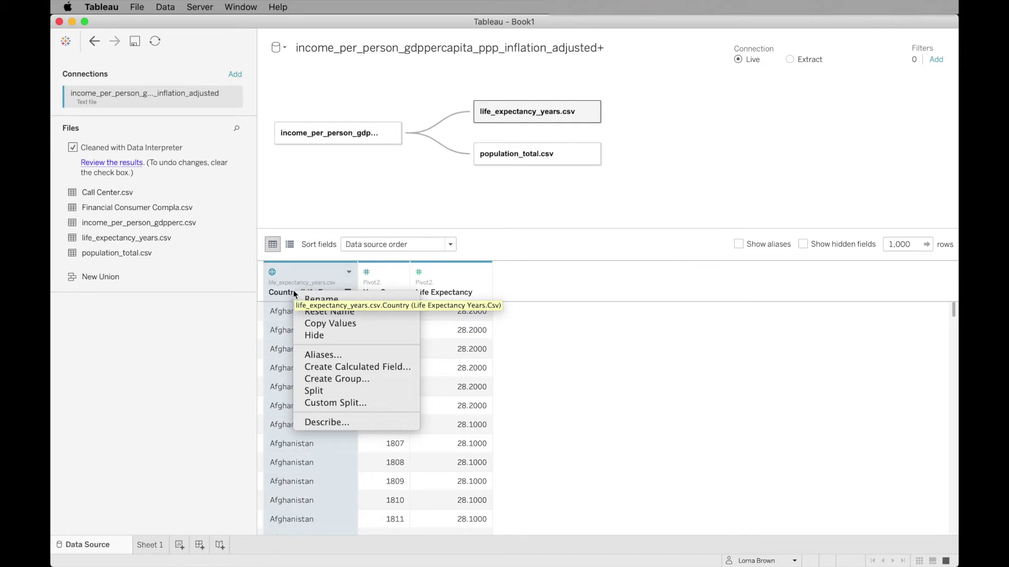
{"action": "left_click", "coordinate": [370, 336]}
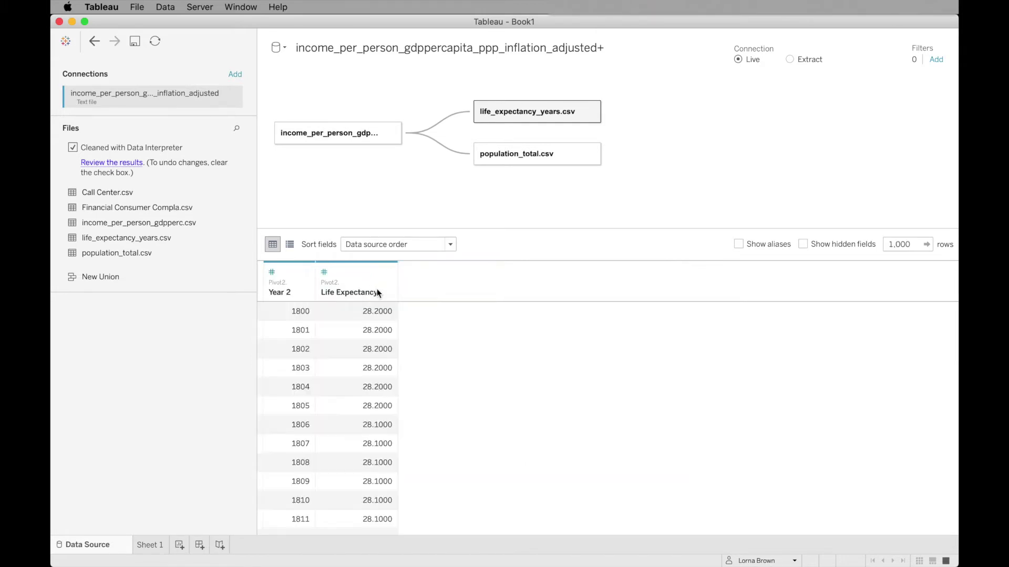
{"action": "right_click", "coordinate": [301, 296]}
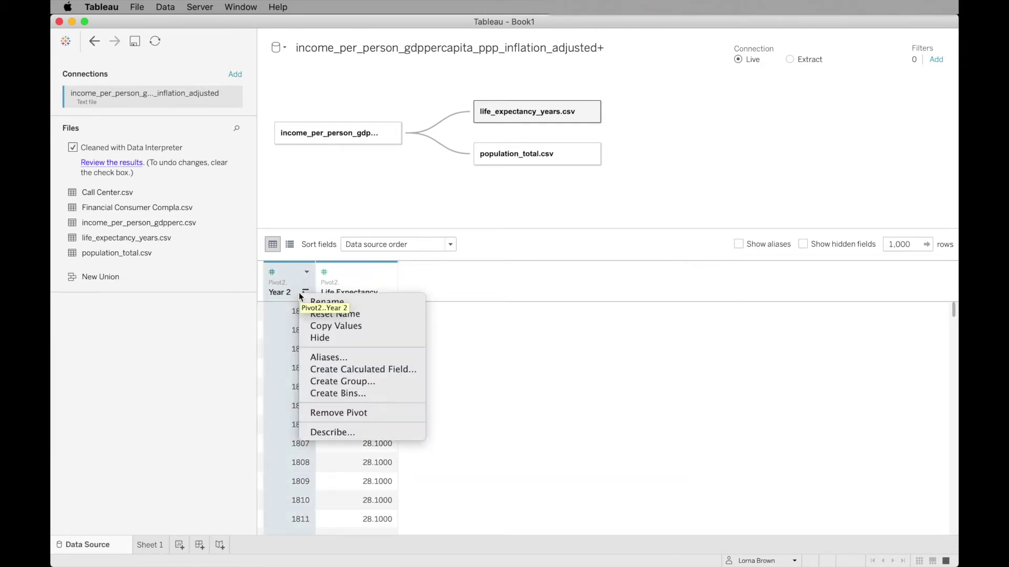
{"action": "left_click", "coordinate": [346, 337]}
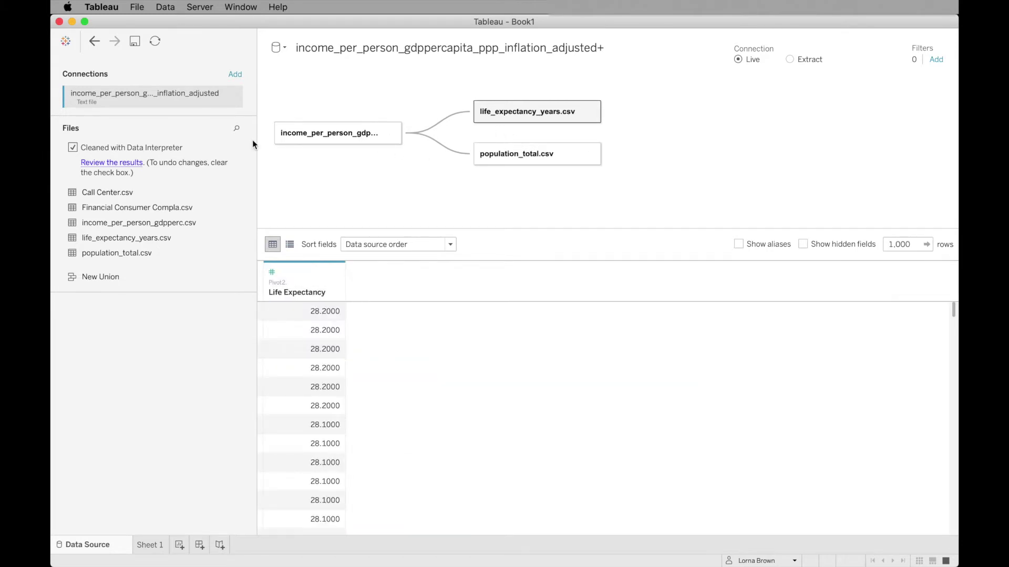
Connect to the Data Geographies workbook and add list-of-countries-etc to the data model
{"action": "left_click", "coordinate": [235, 74]}
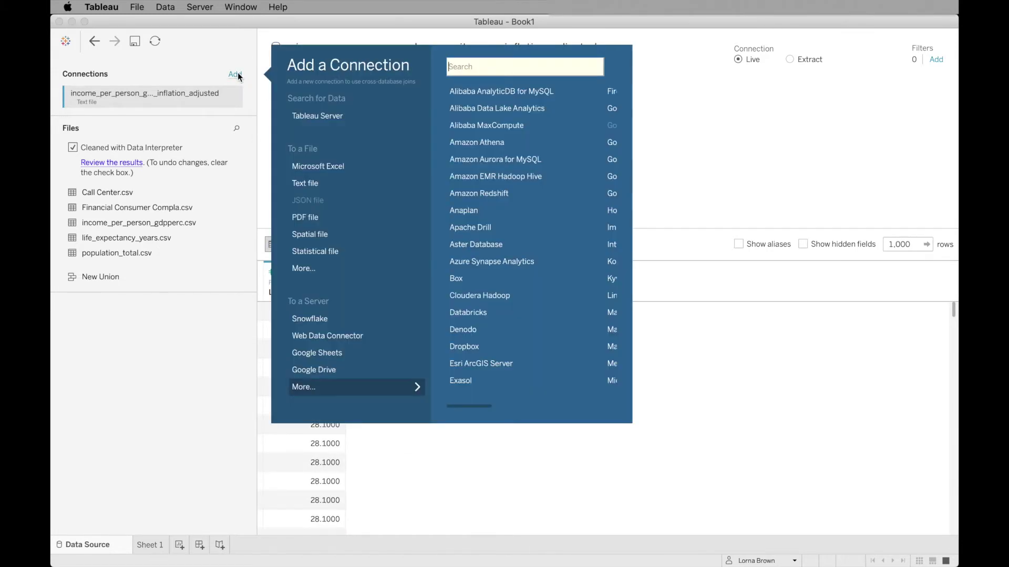
{"action": "left_click", "coordinate": [348, 270]}
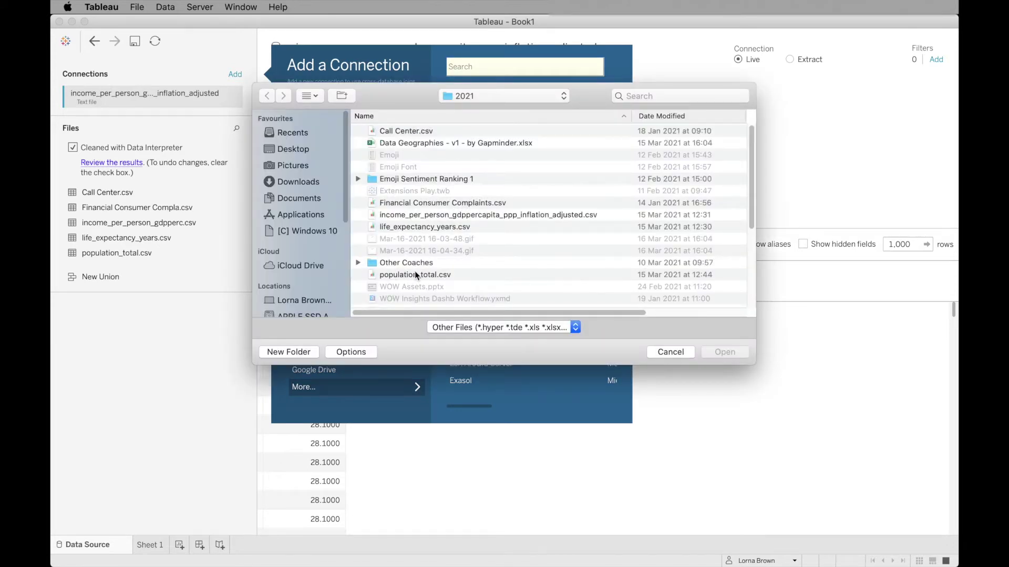
{"action": "left_click", "coordinate": [431, 143]}
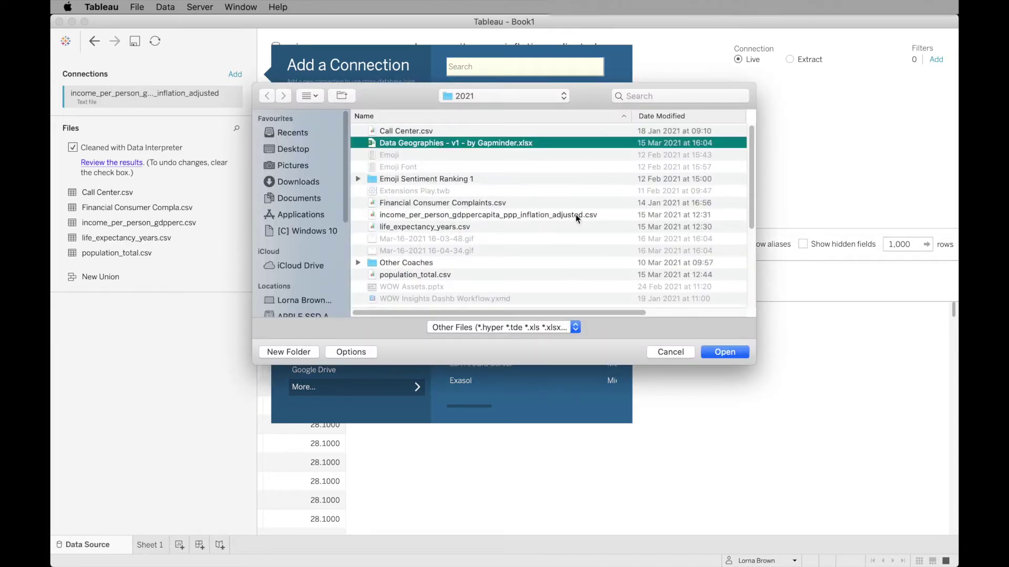
{"action": "left_click", "coordinate": [723, 352]}
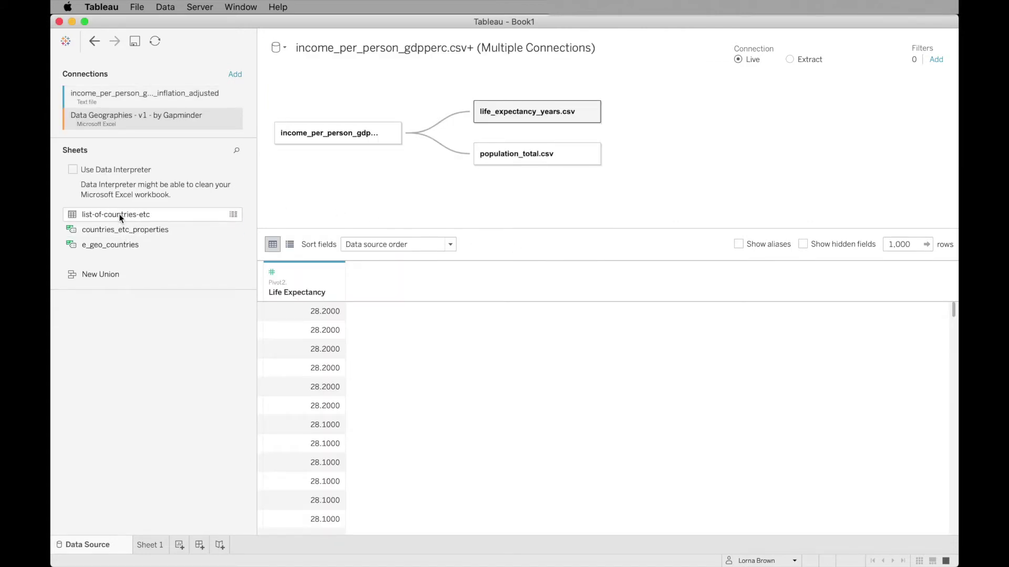
{"action": "left_click_drag", "start_coordinate": [114, 213], "coordinate": [435, 199]}
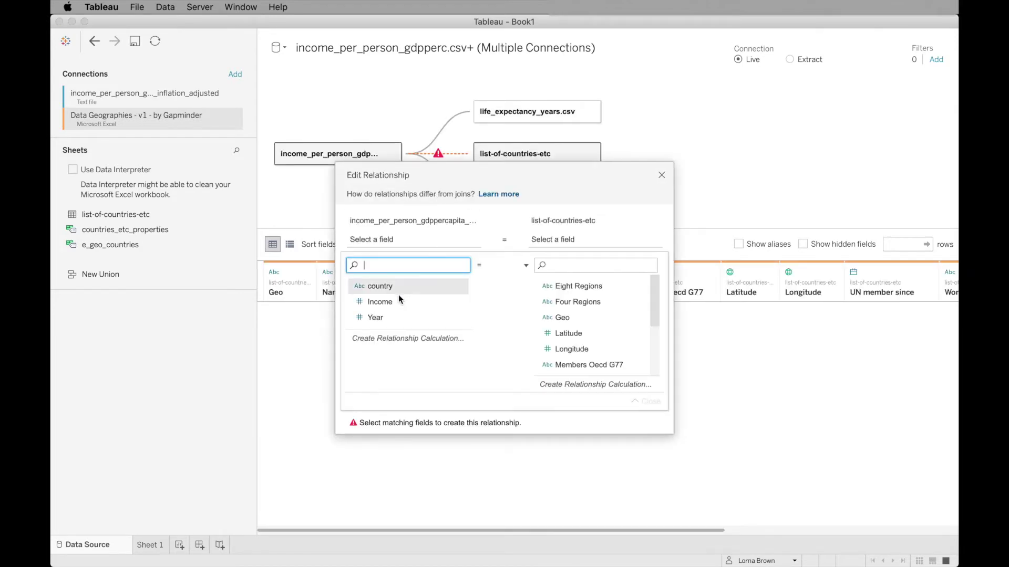
Relate the income table's country field to the Name field
{"action": "left_click", "coordinate": [402, 287]}
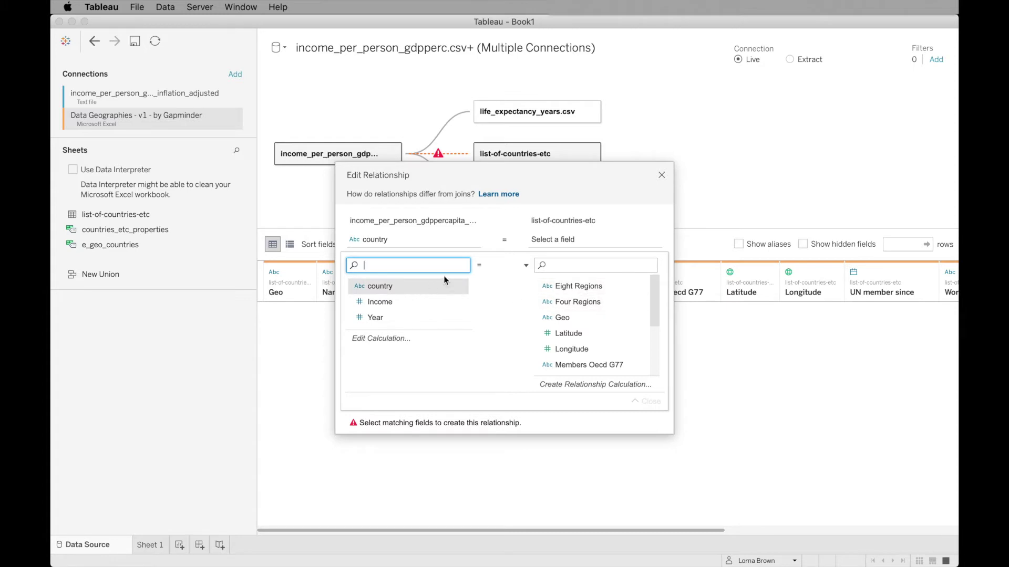
{"action": "scroll", "coordinate": [607, 326], "scroll_direction": "down", "scroll_amount": 3}
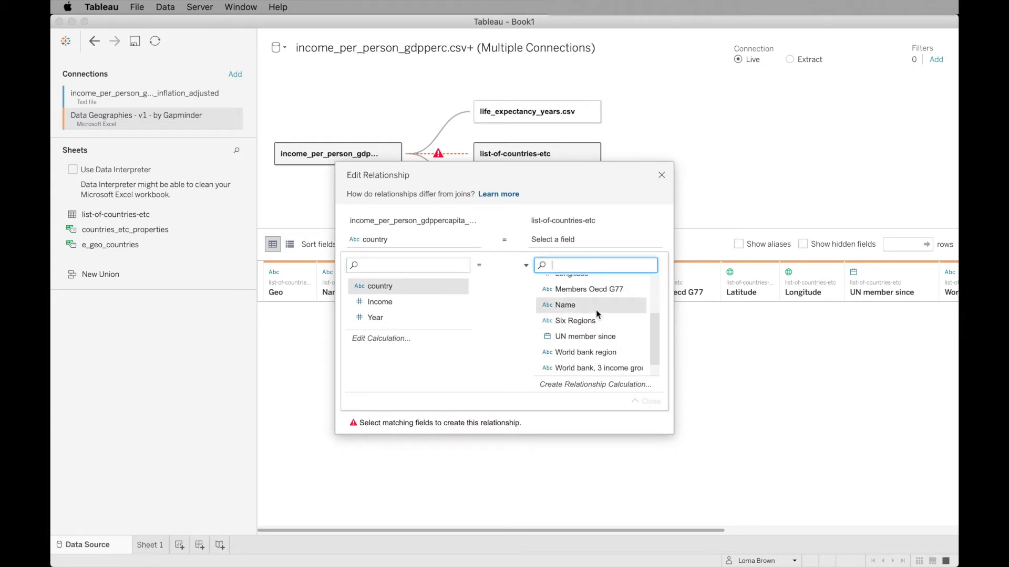
{"action": "left_click", "coordinate": [595, 308]}
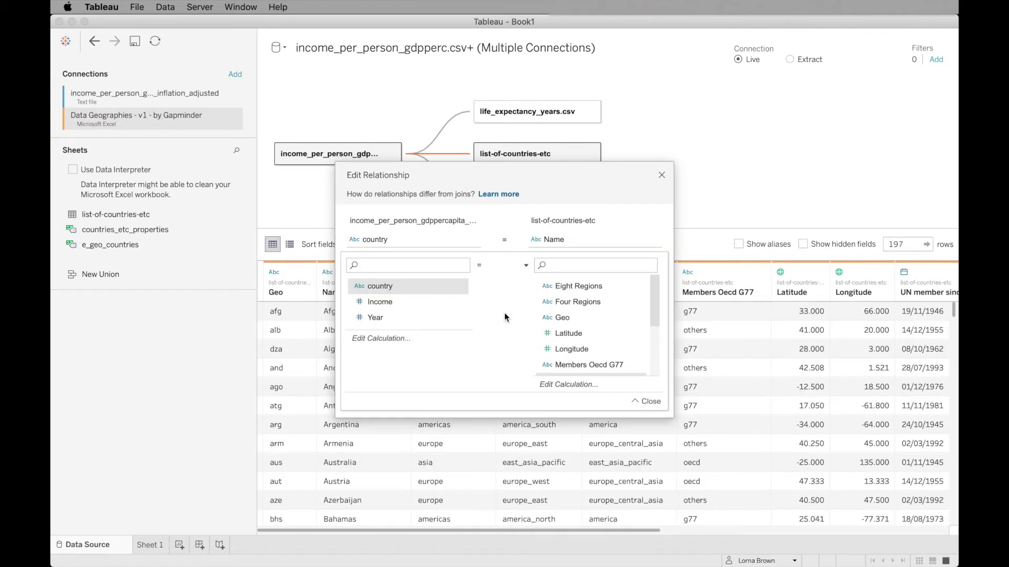
{"action": "left_click", "coordinate": [661, 176]}
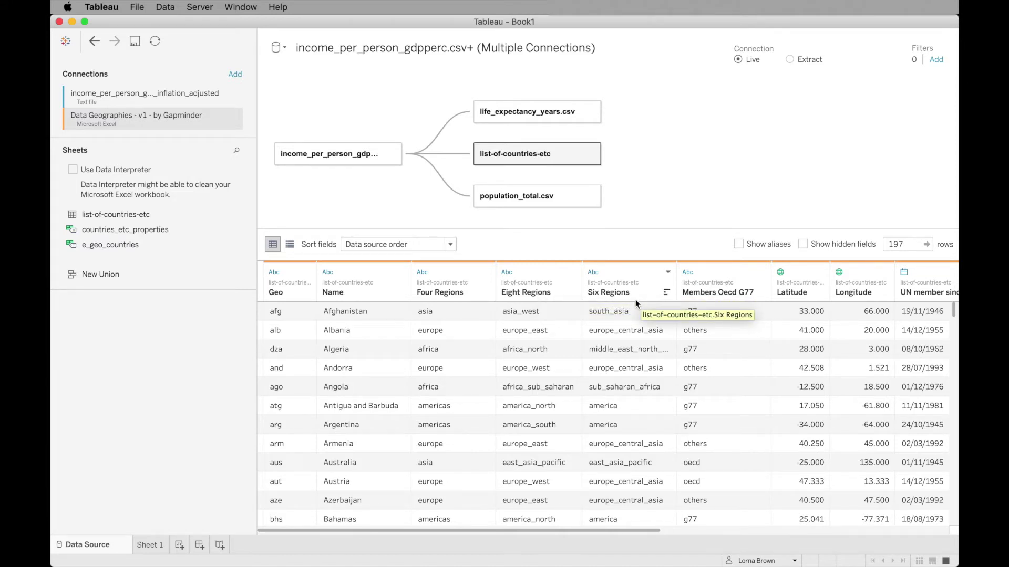
Hide the fields from Members Oecd G77 onward, then view the remaining data as rows
{"action": "left_click", "coordinate": [289, 293]}
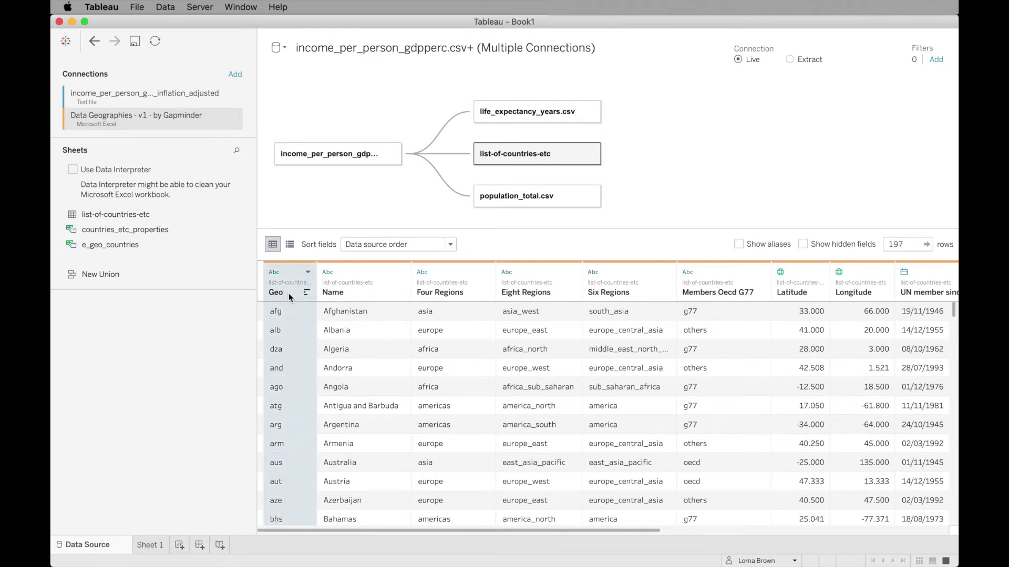
{"action": "right_click", "coordinate": [288, 293]}
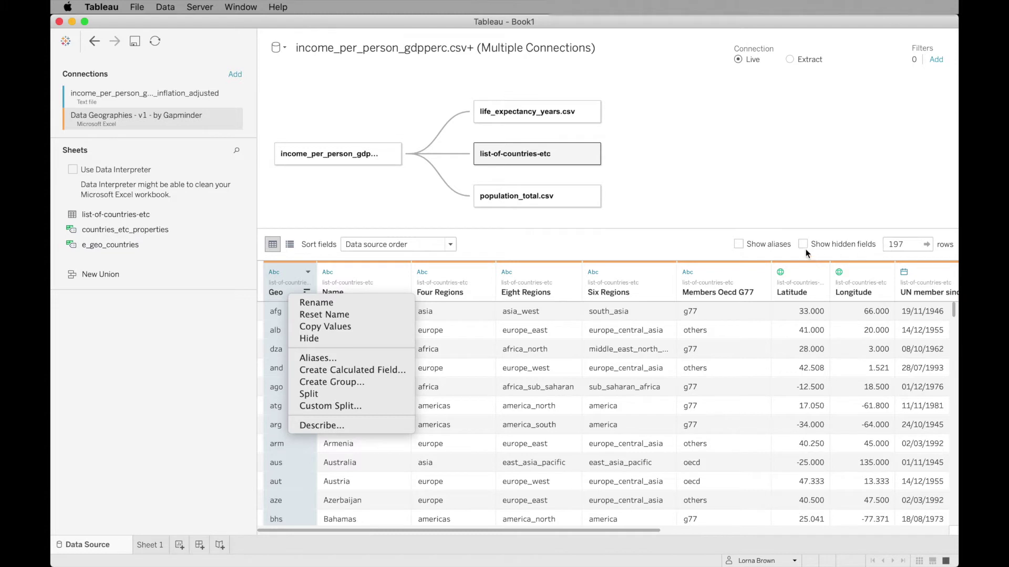
{"action": "left_click", "coordinate": [289, 245]}
{"action": "left_click", "coordinate": [289, 245]}
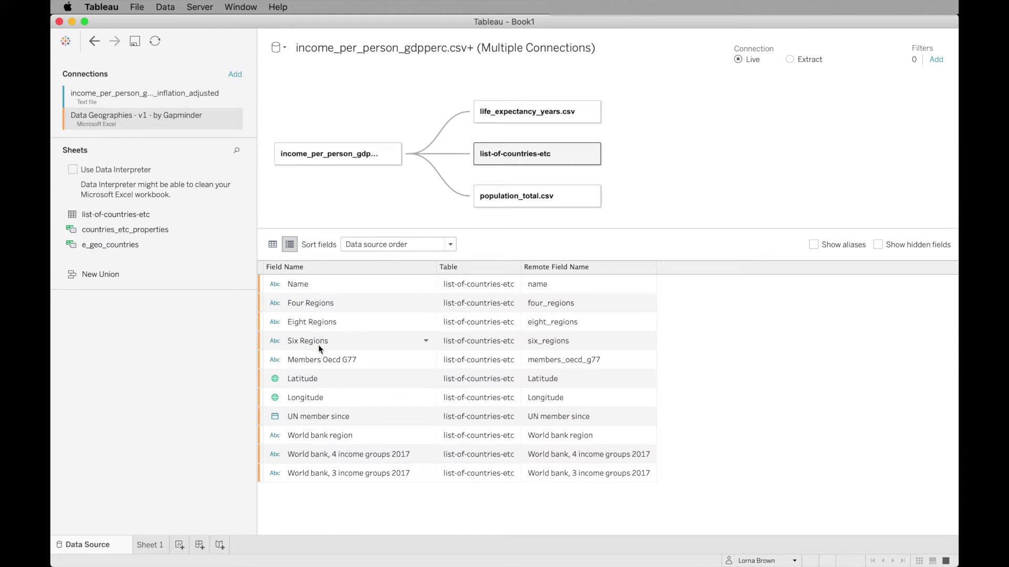
{"action": "left_click", "coordinate": [323, 360]}
{"action": "left_click", "coordinate": [320, 472], "text": "shift"}
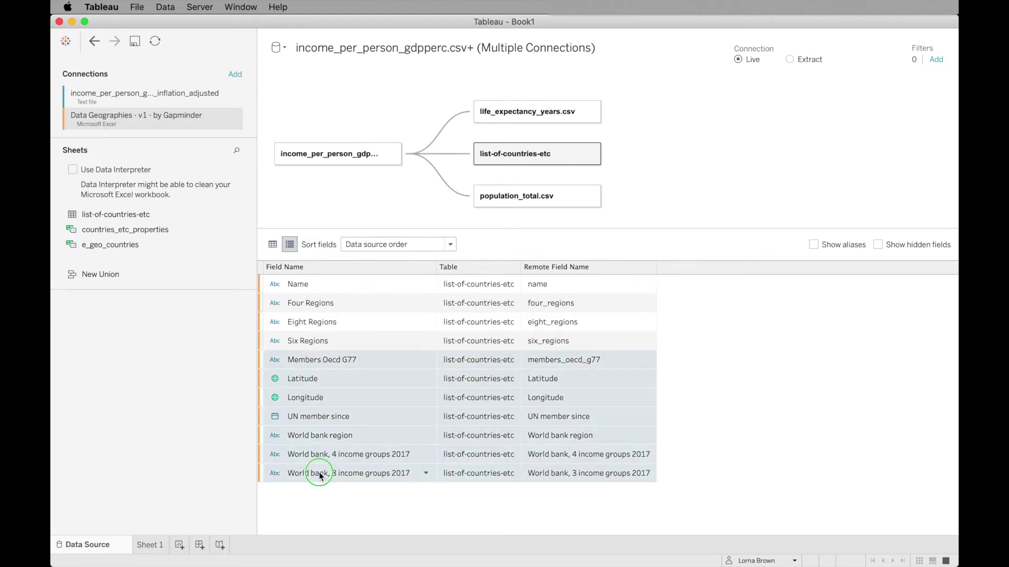
{"action": "right_click", "coordinate": [317, 471]}
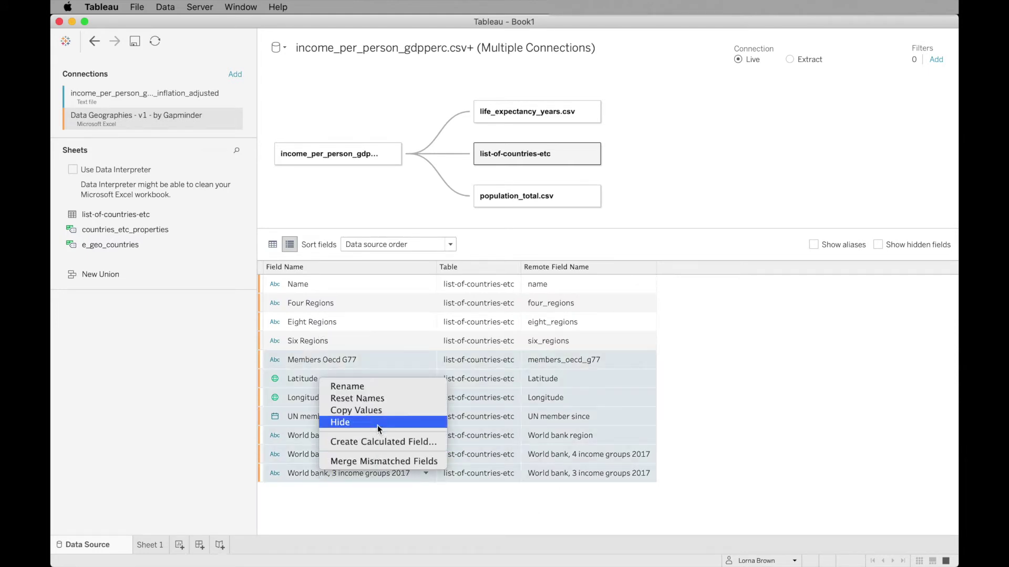
{"action": "left_click", "coordinate": [377, 423]}
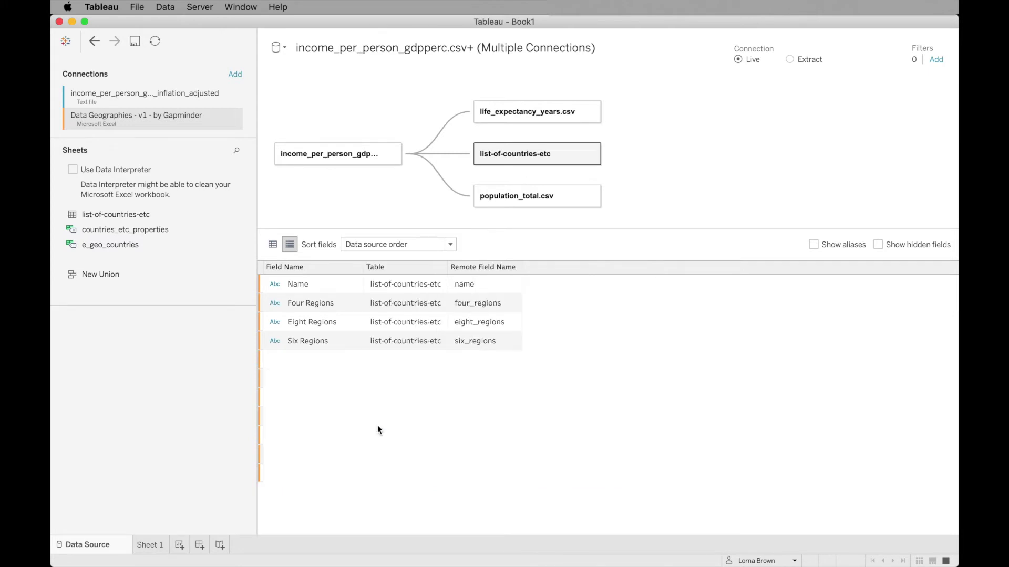
{"action": "left_click", "coordinate": [273, 244]}
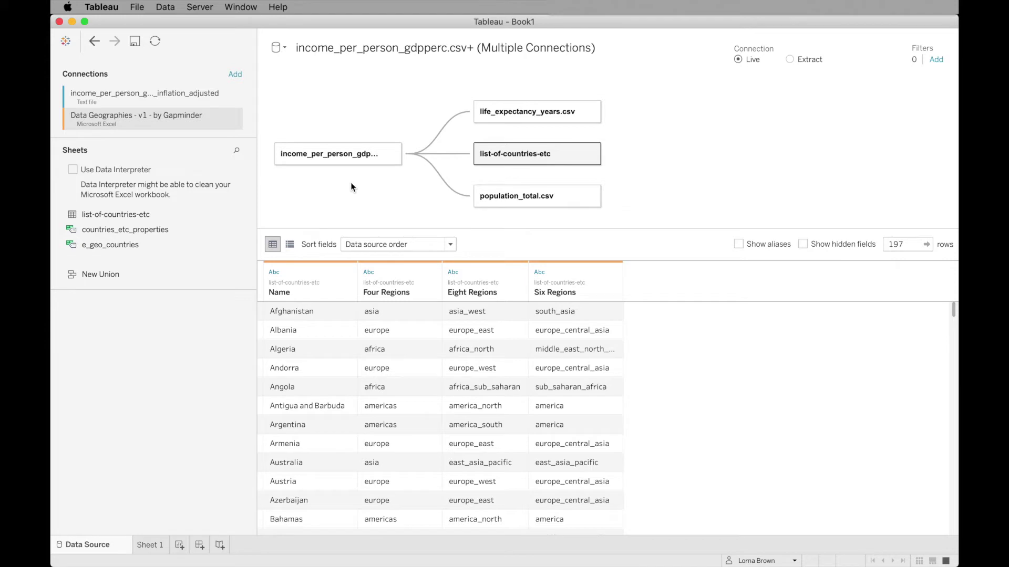
On Sheet 1, give one mark per country sized by Population, removing Latitude and Longitude
{"action": "left_click", "coordinate": [150, 546]}
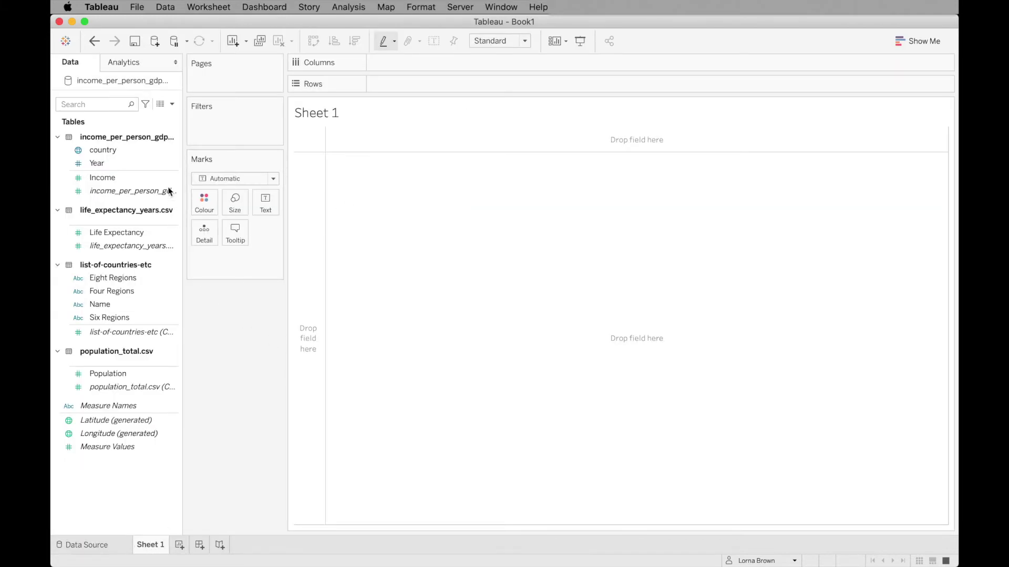
{"action": "left_click", "coordinate": [109, 150]}
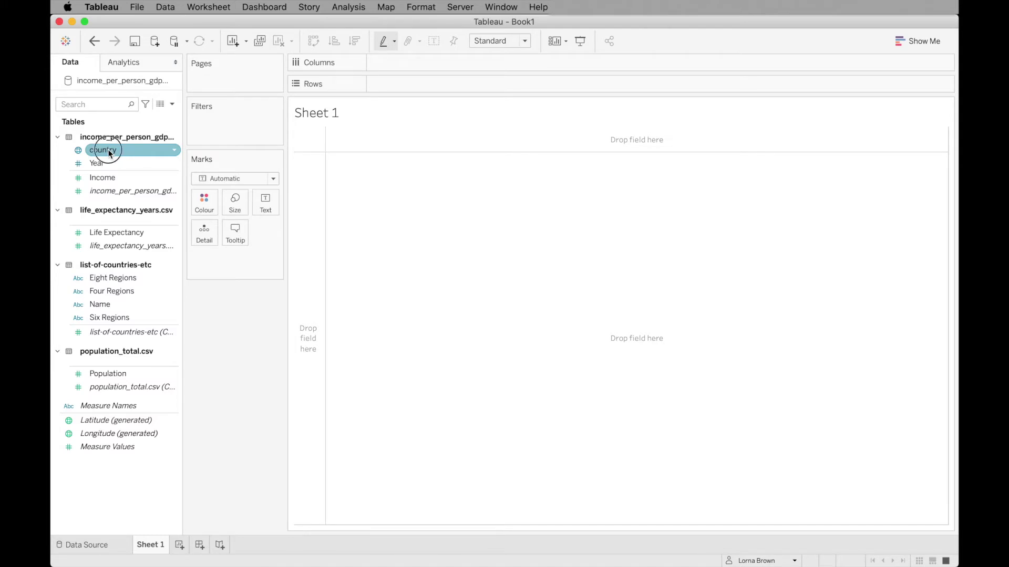
{"action": "left_click_drag", "start_coordinate": [108, 150], "coordinate": [203, 239]}
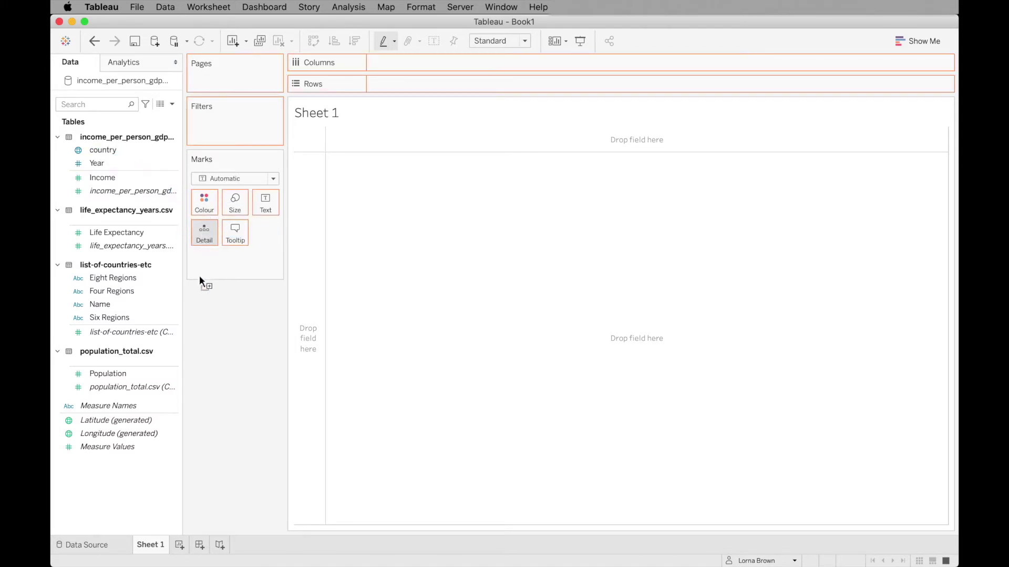
{"action": "left_click_drag", "start_coordinate": [201, 291], "coordinate": [201, 288]}
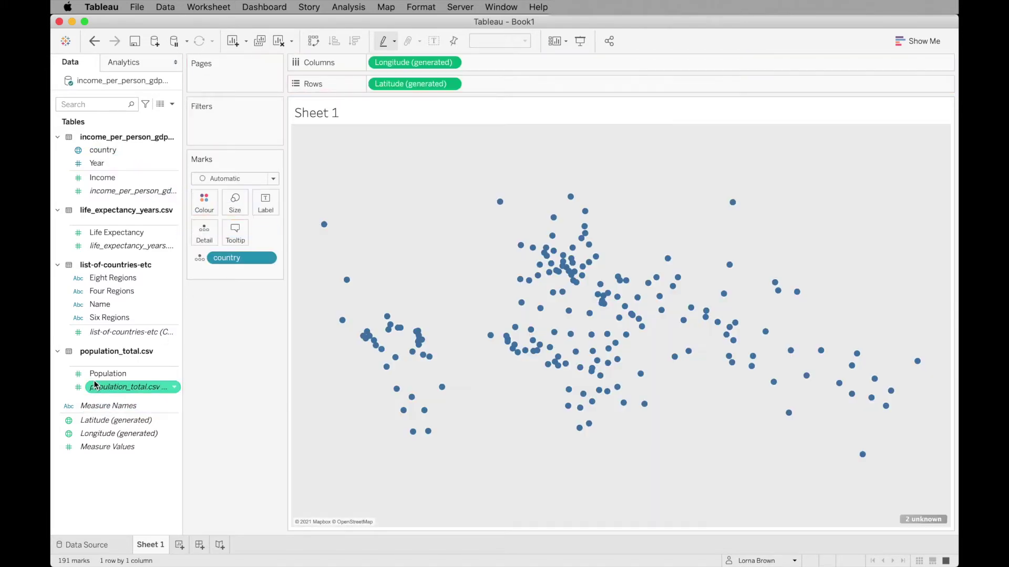
{"action": "mouse_move", "coordinate": [107, 374]}
{"action": "left_mouse_down"}
{"action": "mouse_move", "coordinate": [128, 374]}
{"action": "mouse_move", "coordinate": [234, 208]}
{"action": "left_mouse_up"}
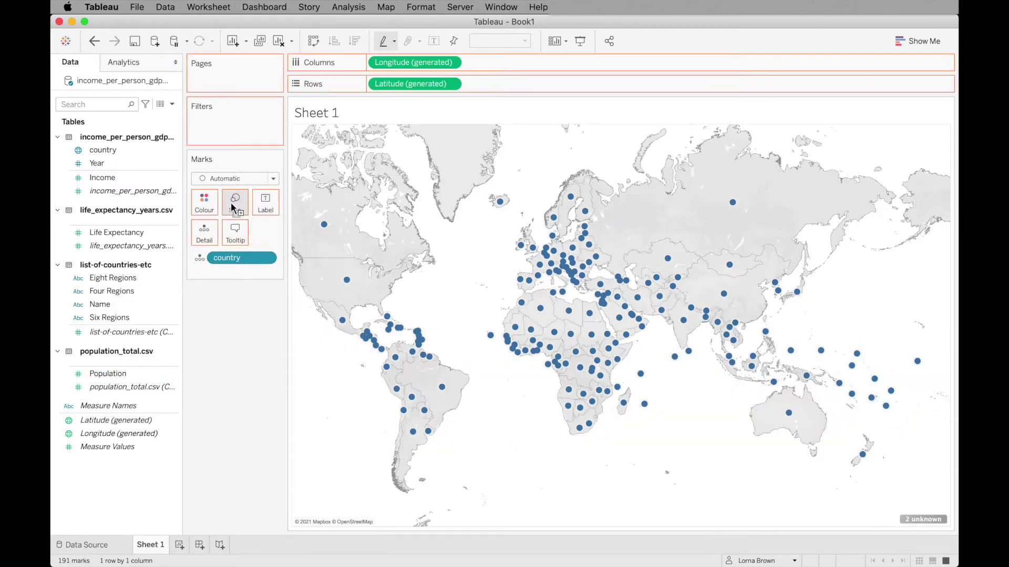
{"action": "left_click_drag", "start_coordinate": [414, 62], "coordinate": [421, 24]}
{"action": "left_click_drag", "start_coordinate": [402, 85], "coordinate": [410, 30]}
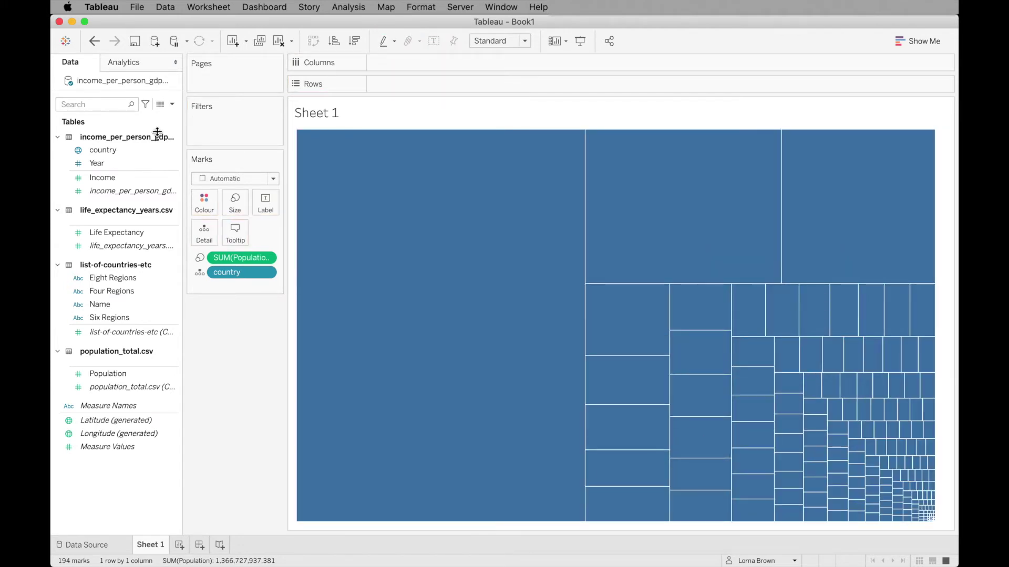
Plot Income horizontally against Life Expectancy vertically by placing both fields and swapping axes
{"action": "left_click", "coordinate": [145, 181]}
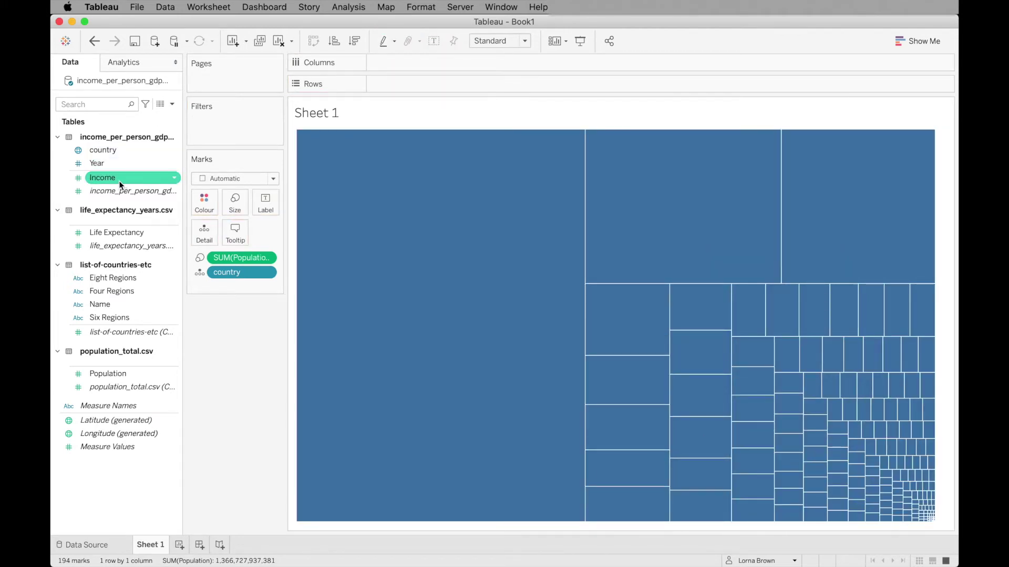
{"action": "left_click_drag", "start_coordinate": [119, 181], "coordinate": [406, 88]}
{"action": "left_click", "coordinate": [134, 232]}
{"action": "mouse_move", "coordinate": [134, 232]}
{"action": "left_mouse_down"}
{"action": "mouse_move", "coordinate": [338, 108]}
{"action": "mouse_move", "coordinate": [140, 200]}
{"action": "mouse_move", "coordinate": [124, 233]}
{"action": "mouse_move", "coordinate": [292, 139]}
{"action": "mouse_move", "coordinate": [400, 63]}
{"action": "left_mouse_up"}
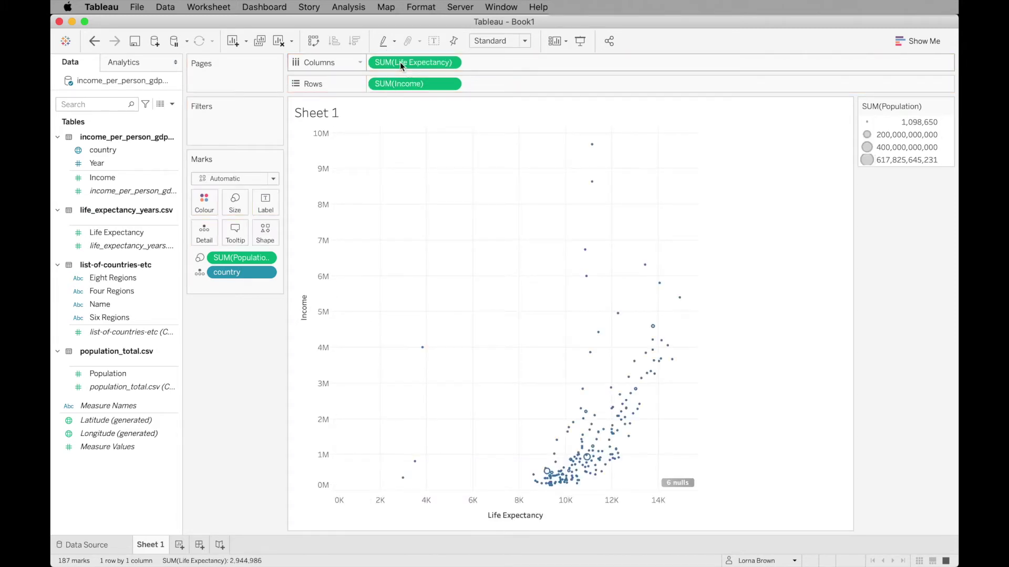
{"action": "left_click", "coordinate": [314, 41]}
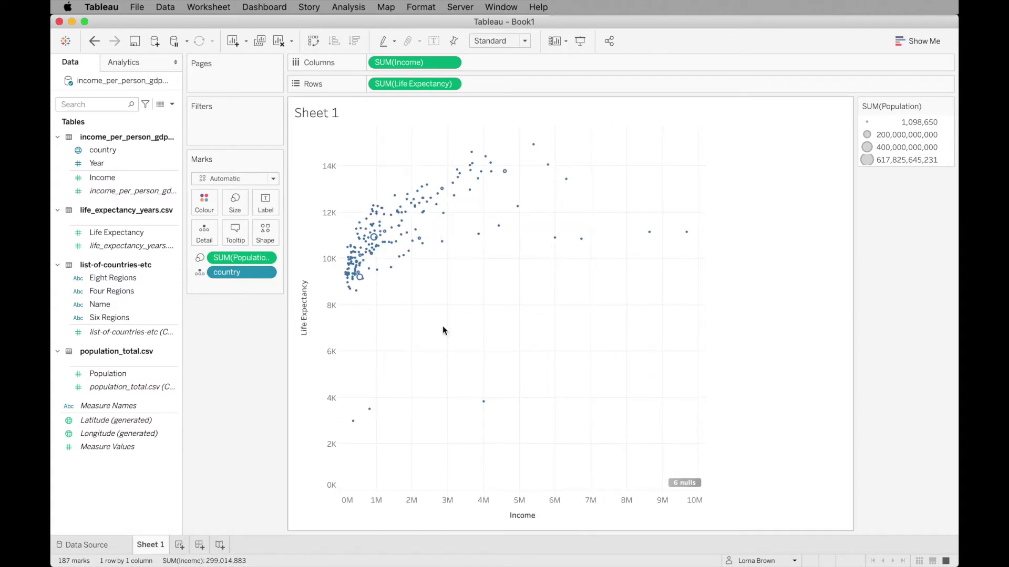
Put Year on the Pages shelf
{"action": "left_click", "coordinate": [111, 162]}
{"action": "left_click_drag", "start_coordinate": [111, 163], "coordinate": [216, 77]}
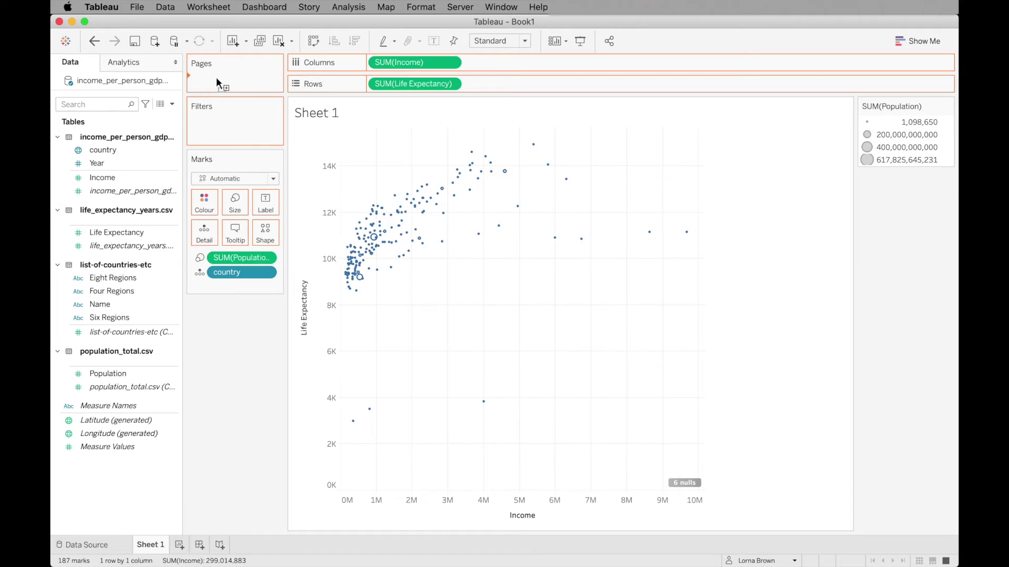
{"action": "left_click_drag", "start_coordinate": [216, 77], "coordinate": [216, 77]}
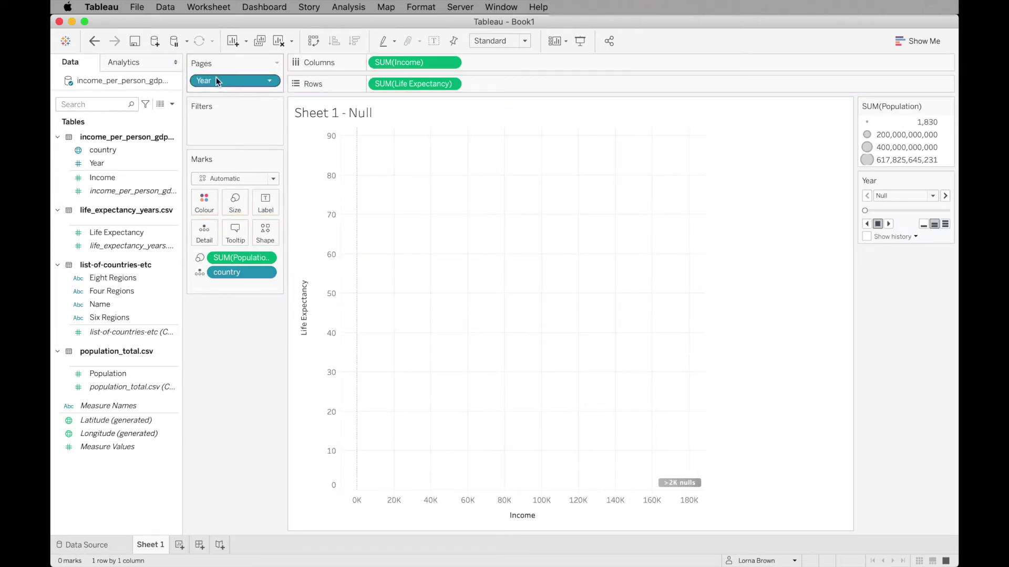
Try excluding null Life Expectancy values from the nulls indicator, then remove that filter
{"action": "right_click", "coordinate": [674, 481]}
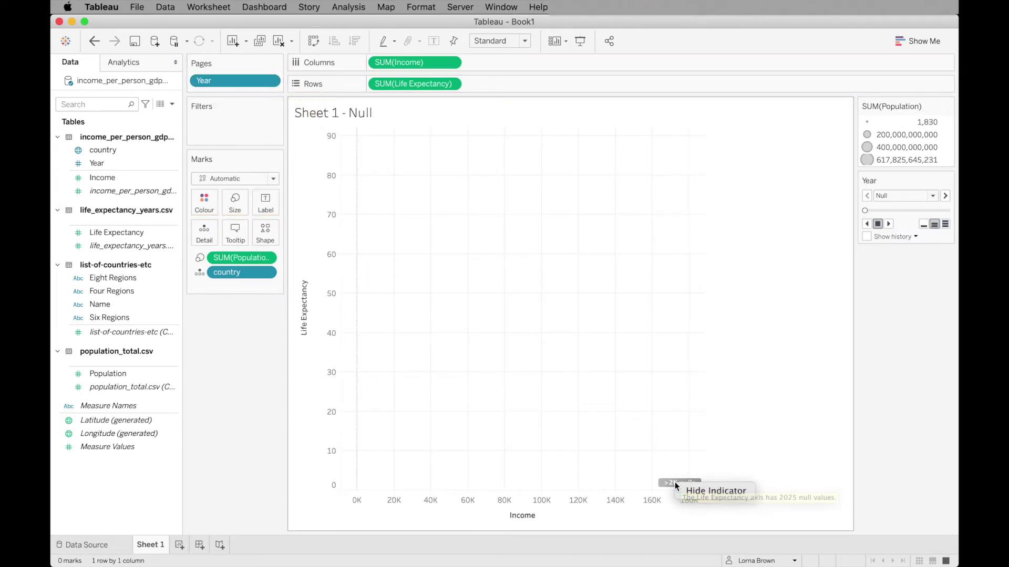
{"action": "left_click", "coordinate": [672, 482]}
{"action": "left_click", "coordinate": [672, 482]}
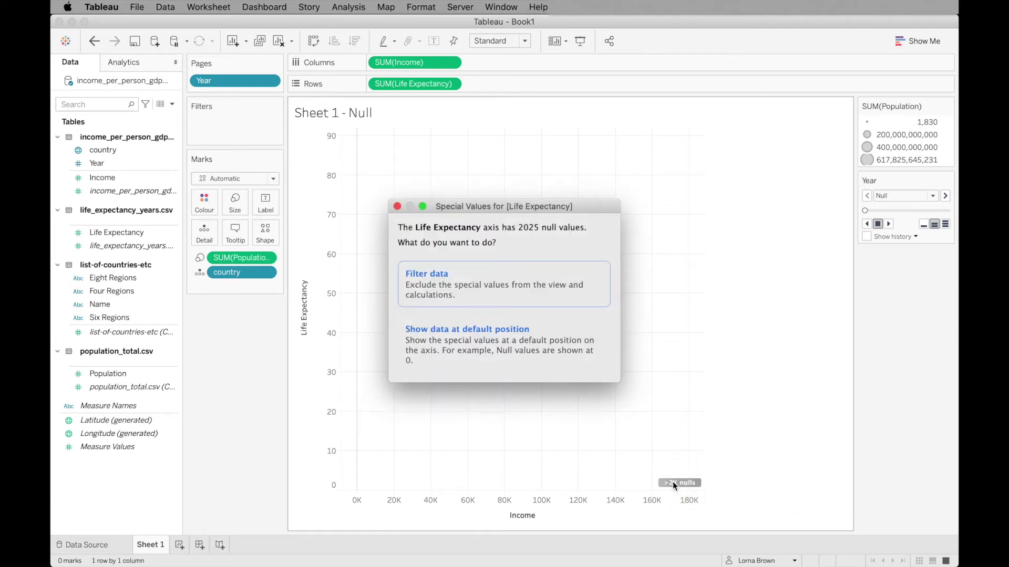
{"action": "left_click", "coordinate": [500, 288]}
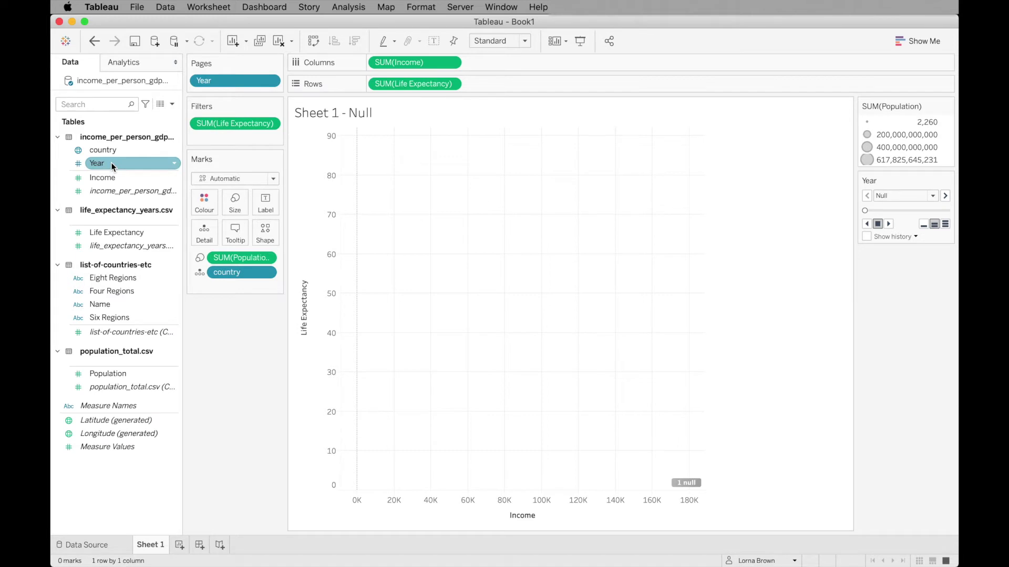
{"action": "mouse_move", "coordinate": [248, 124]}
{"action": "left_mouse_down"}
{"action": "mouse_move", "coordinate": [118, 169]}
{"action": "mouse_move", "coordinate": [101, 164]}
{"action": "mouse_move", "coordinate": [241, 134]}
{"action": "left_mouse_up"}
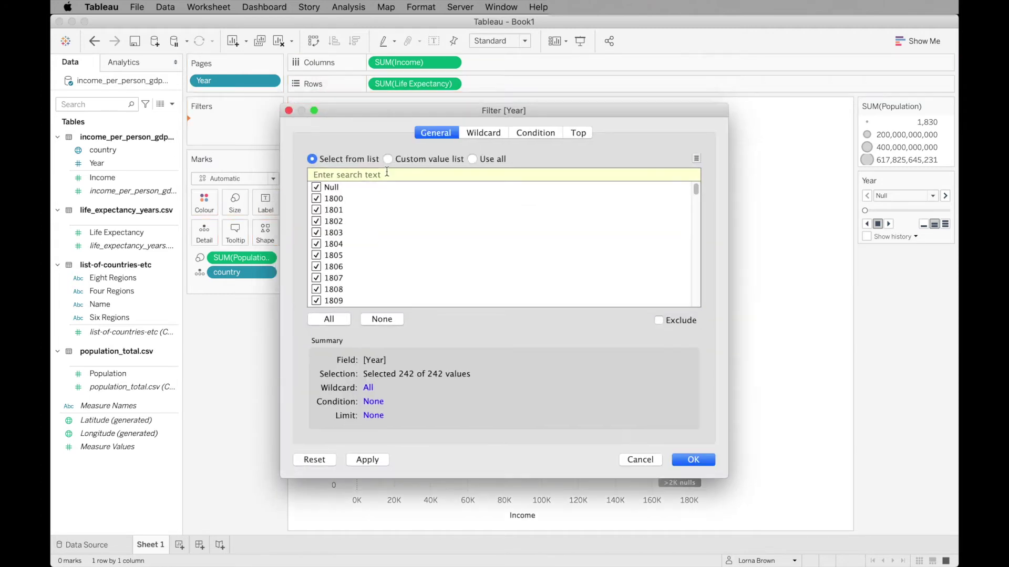
Filter Year to exclude only Null so the chart starts at 1800
{"action": "left_click", "coordinate": [381, 320]}
{"action": "left_click", "coordinate": [317, 187]}
{"action": "left_click", "coordinate": [660, 320]}
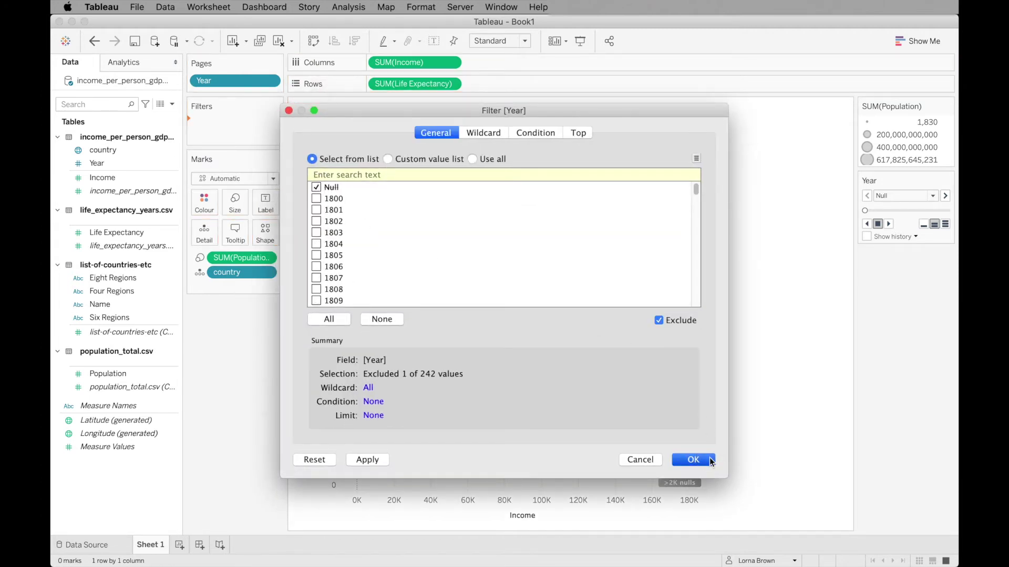
{"action": "left_click", "coordinate": [693, 460]}
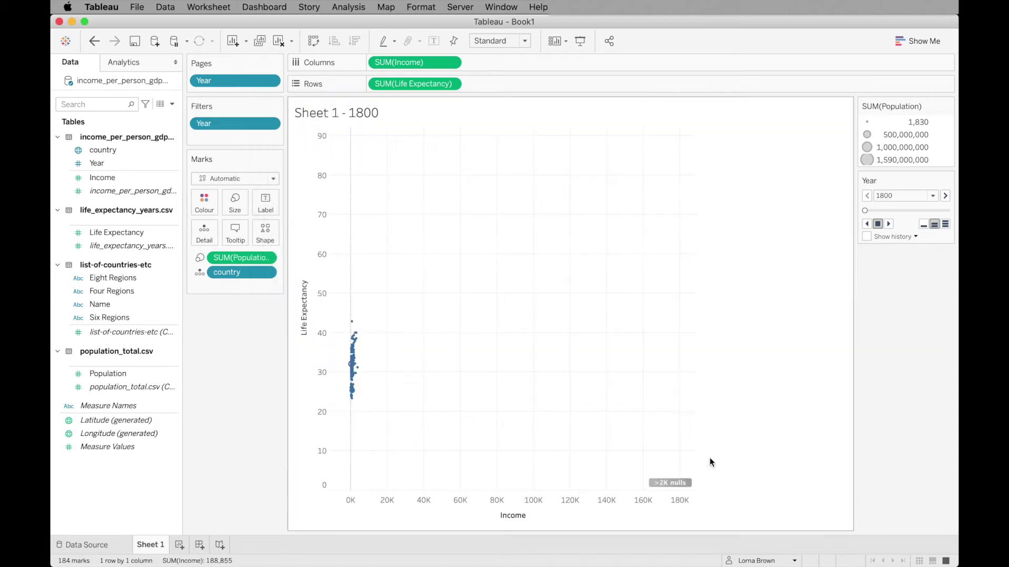
Make the Income axis logarithmic without including zero, and hide the nulls indicator
{"action": "right_click", "coordinate": [461, 509]}
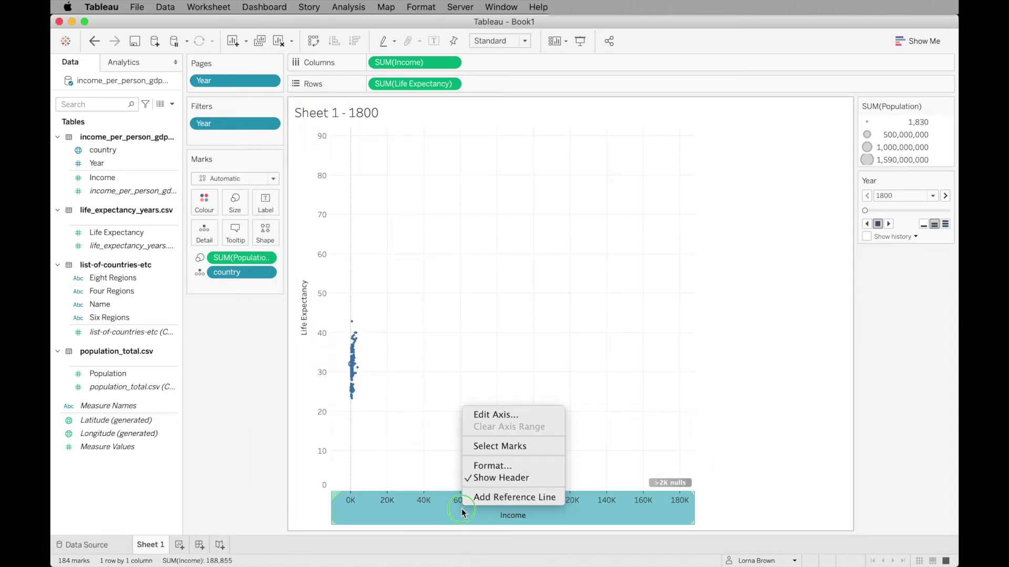
{"action": "left_click", "coordinate": [516, 418]}
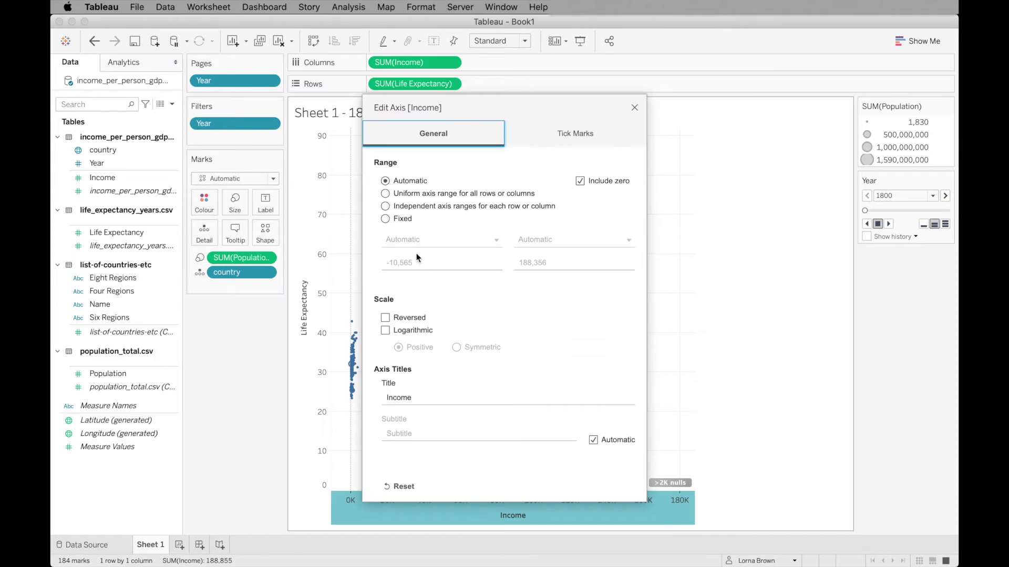
{"action": "left_click", "coordinate": [385, 331]}
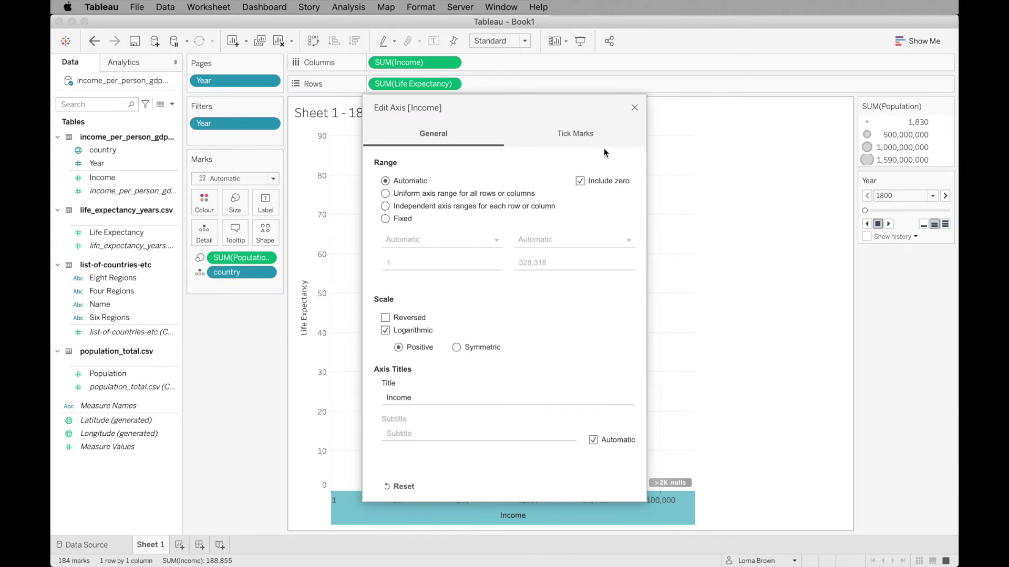
{"action": "left_click", "coordinate": [634, 107]}
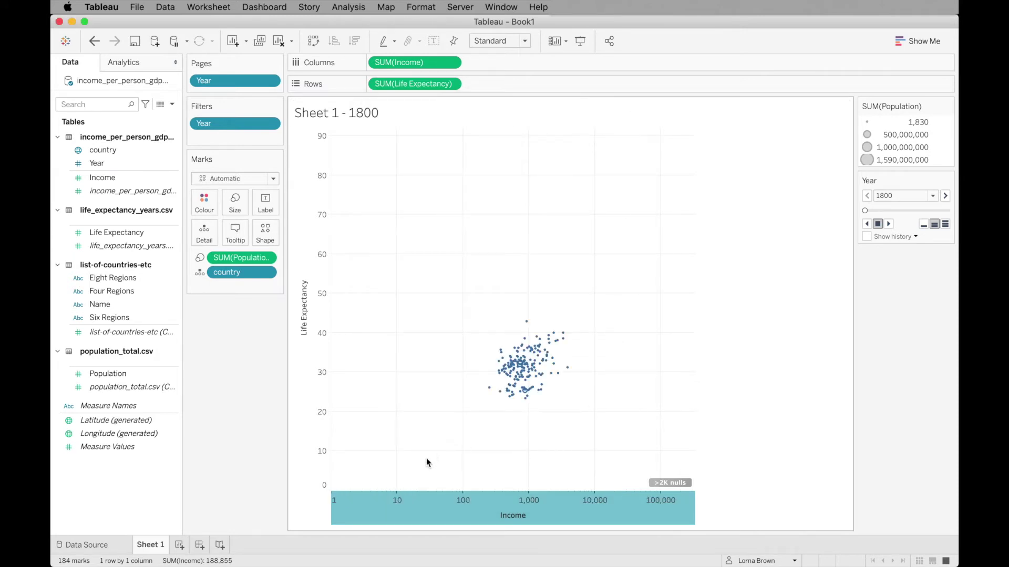
{"action": "right_click", "coordinate": [396, 513]}
{"action": "left_click", "coordinate": [419, 417]}
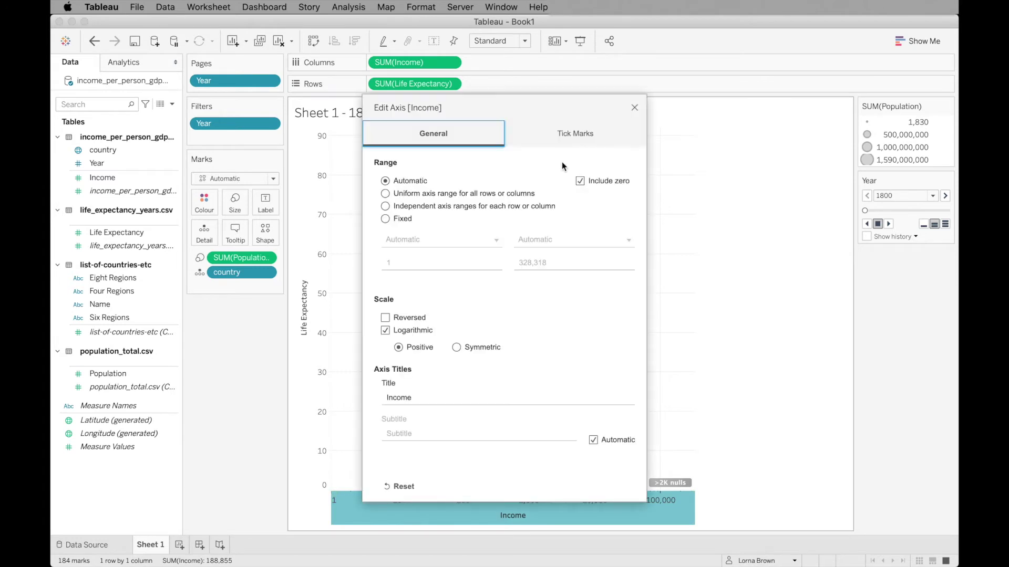
{"action": "left_click", "coordinate": [580, 181]}
{"action": "left_click", "coordinate": [634, 107]}
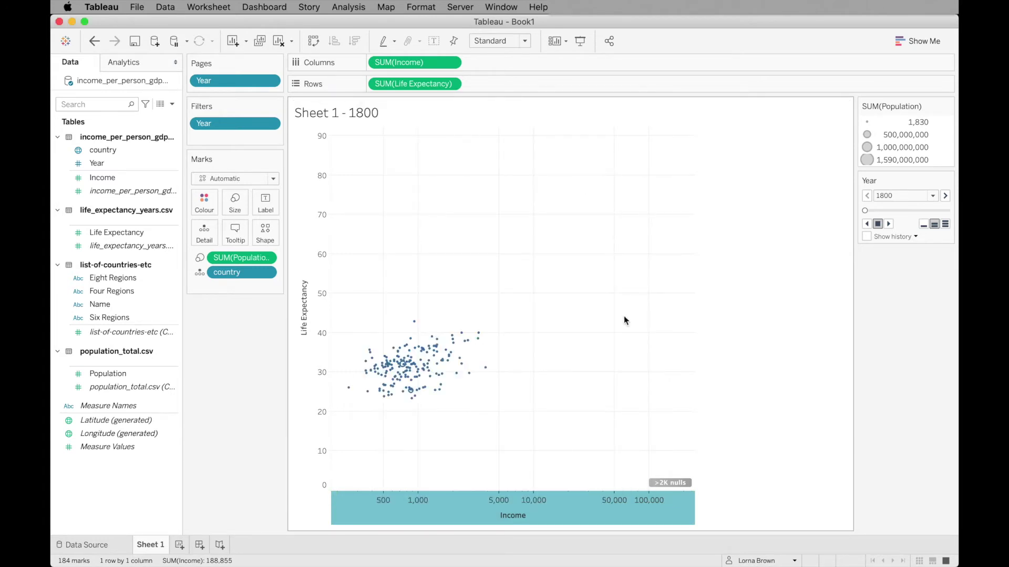
{"action": "right_click", "coordinate": [672, 482]}
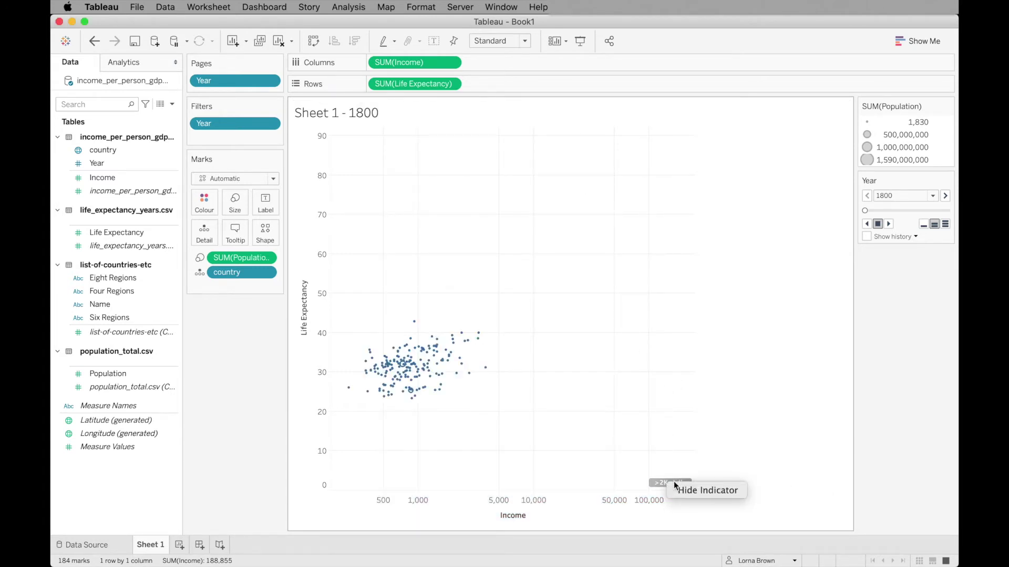
{"action": "left_click", "coordinate": [686, 490]}
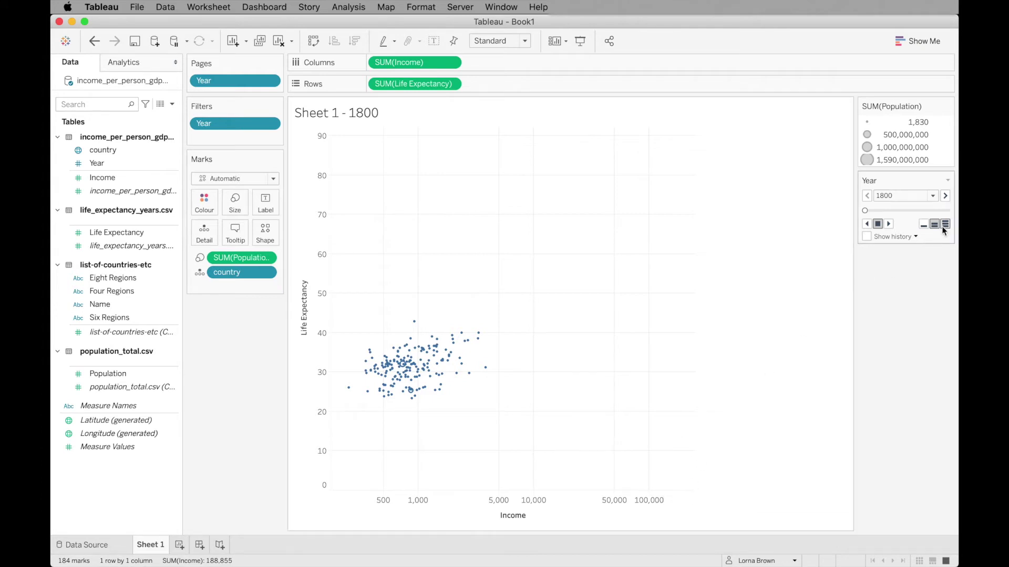
Stop the animation at the latest year and start a calculated field named 'Up to Current Year'
{"action": "left_click", "coordinate": [878, 224]}
{"action": "left_click_drag", "start_coordinate": [884, 210], "coordinate": [947, 210]}
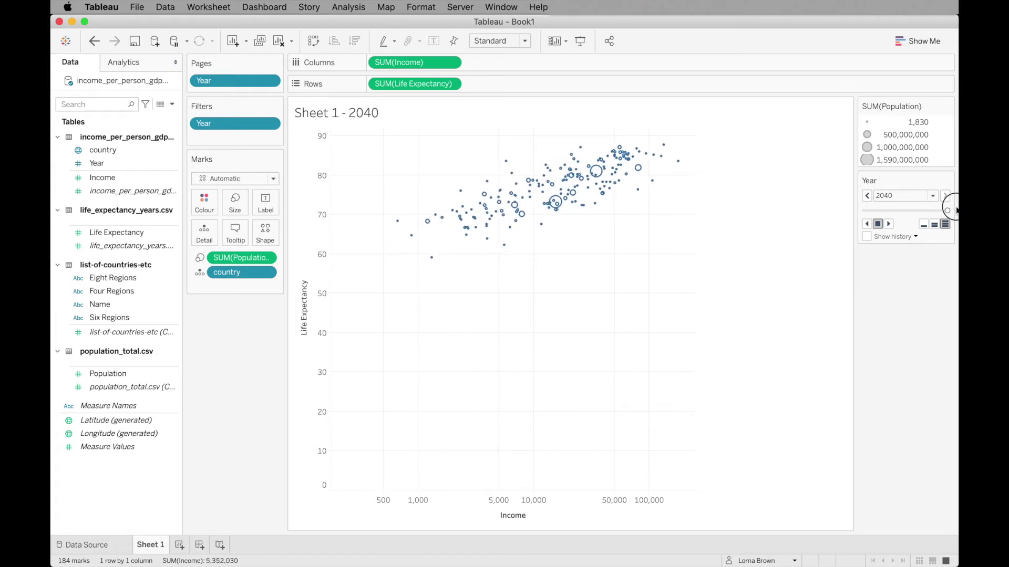
{"action": "mouse_move", "coordinate": [632, 168]}
{"action": "left_click", "coordinate": [173, 104]}
{"action": "left_click", "coordinate": [160, 115]}
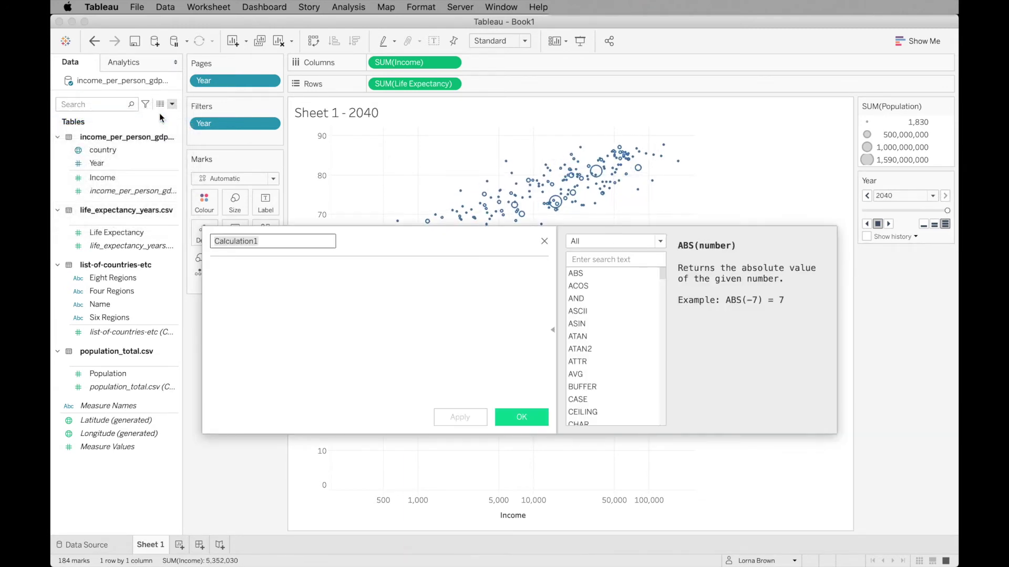
{"action": "type", "text": "U"}
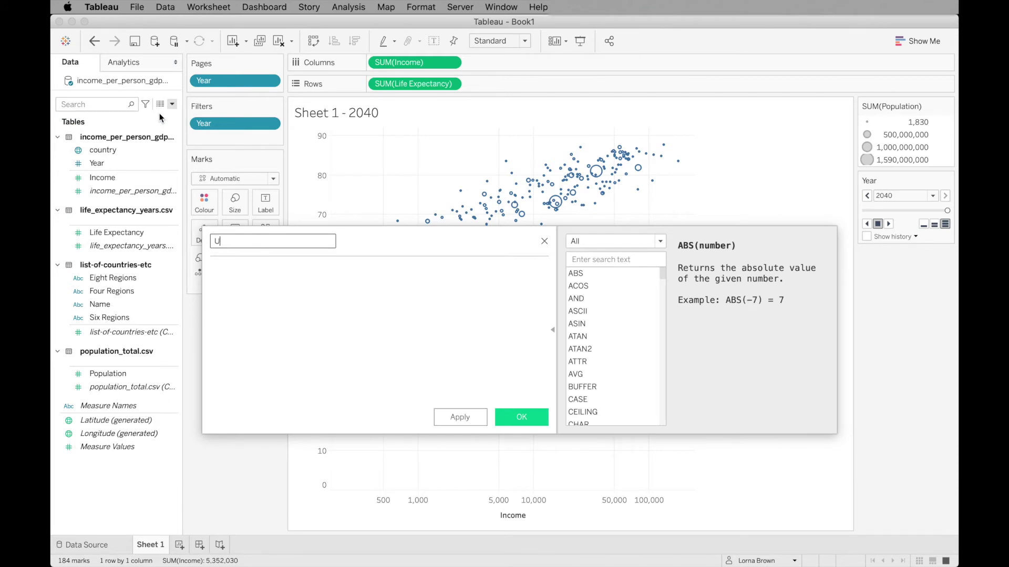
{"action": "type", "text": "p to Current Year"}
Define it as [Year]<= YEAR(TODAY()) and drag it onto the Filters shelf
{"action": "key", "text": "Tab"}
{"action": "type", "text": "Year"}
{"action": "key", "text": "Return"}
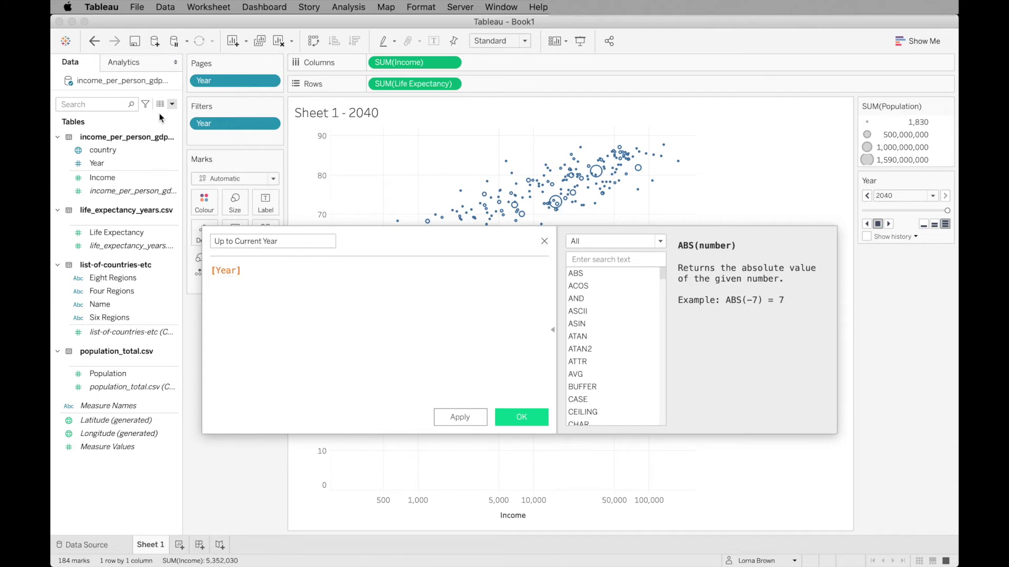
{"action": "type", "text": "<= year"}
{"action": "key", "text": "Return"}
{"action": "type", "text": "tod"}
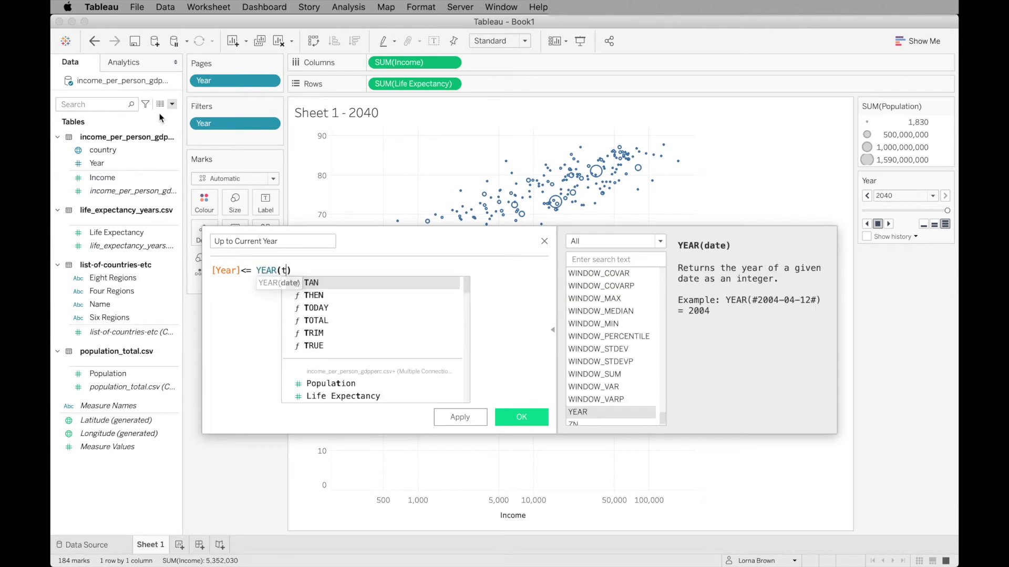
{"action": "key", "text": "Return"}
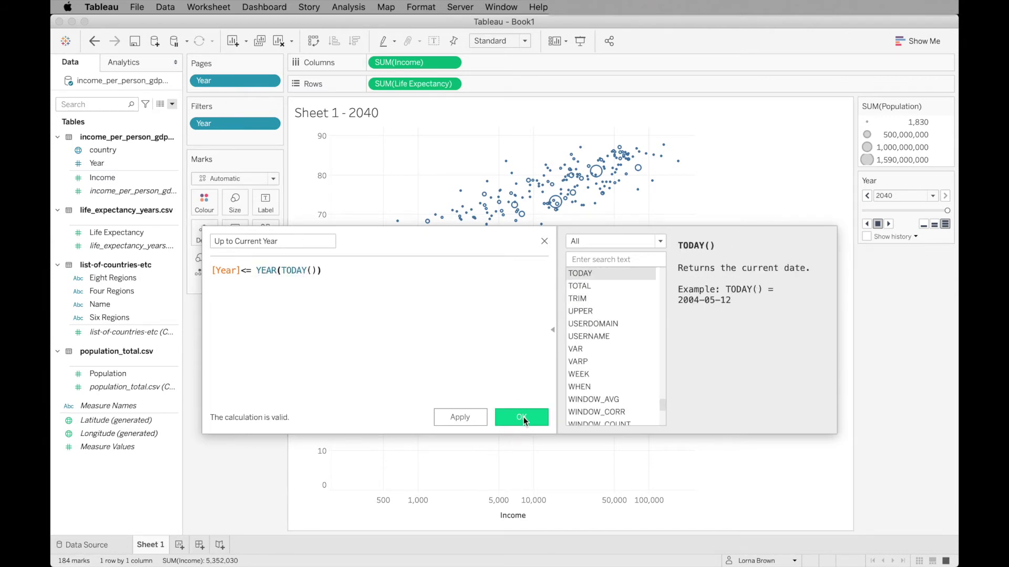
{"action": "left_click", "coordinate": [522, 417]}
{"action": "left_click_drag", "start_coordinate": [134, 163], "coordinate": [226, 141]}
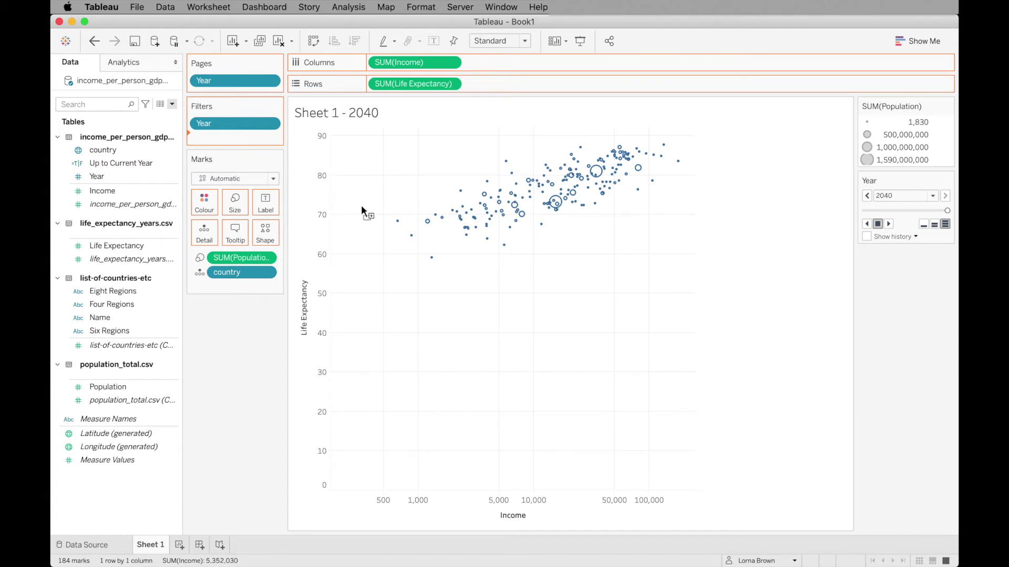
Apply the Up to Current Year filter as True and advance the Year pages to 2021
{"action": "left_click", "coordinate": [315, 199]}
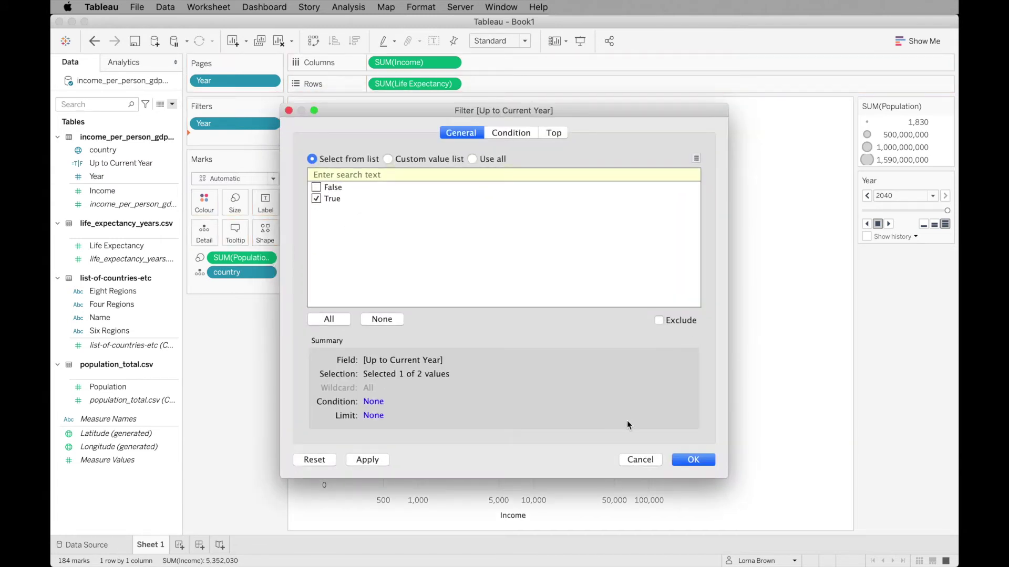
{"action": "left_click", "coordinate": [701, 462]}
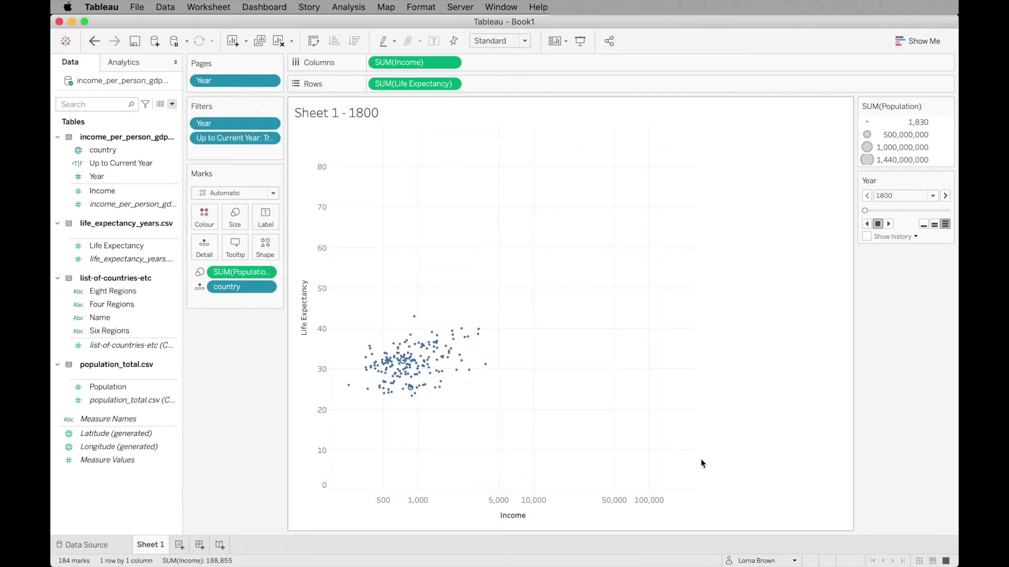
{"action": "left_click_drag", "start_coordinate": [867, 210], "coordinate": [950, 209]}
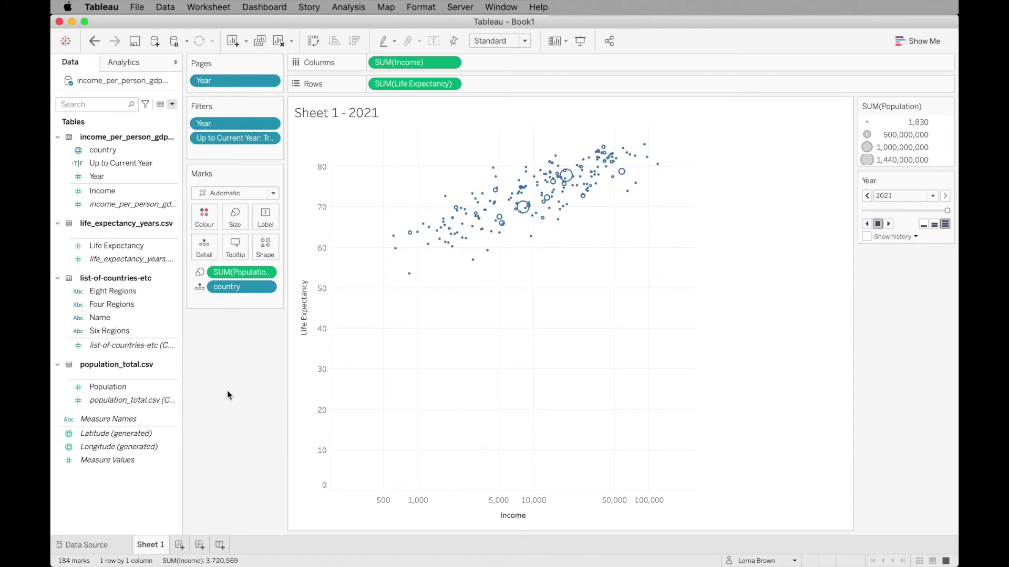
{"action": "left_click", "coordinate": [135, 293]}
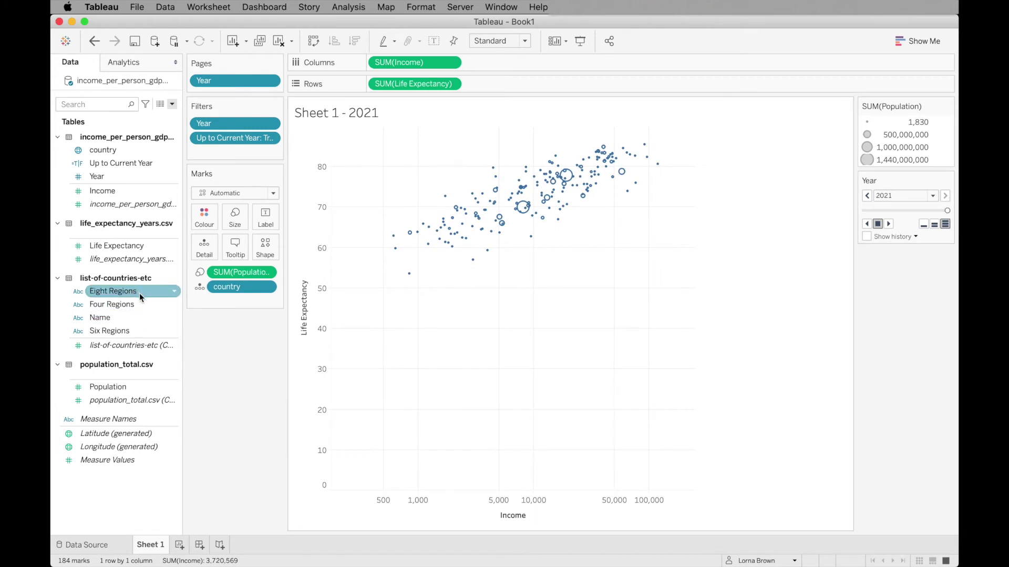
{"action": "left_click", "coordinate": [131, 331]}
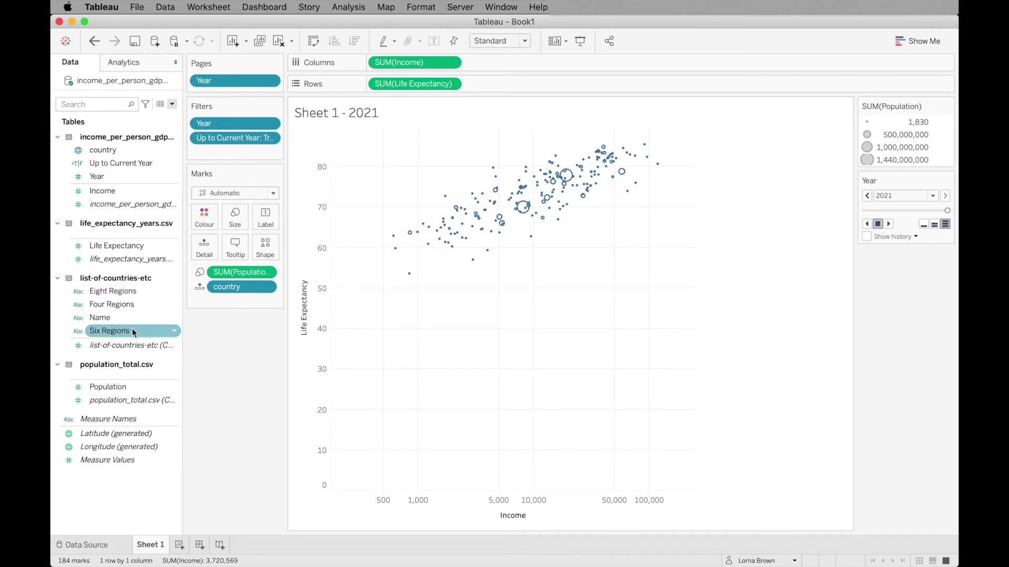
Create a calculated field named Region with REPLACE([Six Regions],'_',' ')
{"action": "right_click", "coordinate": [132, 331]}
{"action": "mouse_move", "coordinate": [185, 178]}
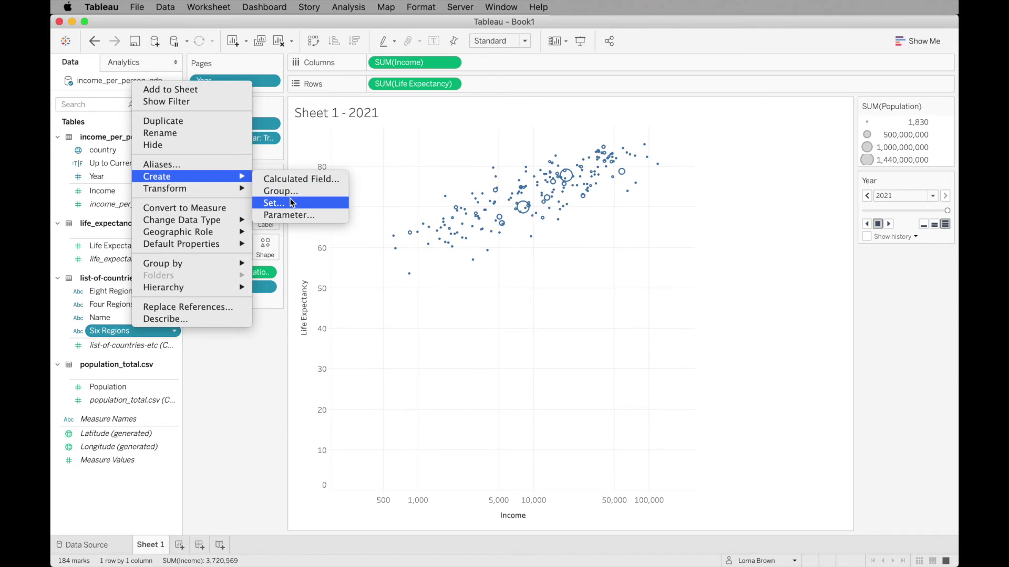
{"action": "left_click", "coordinate": [294, 179]}
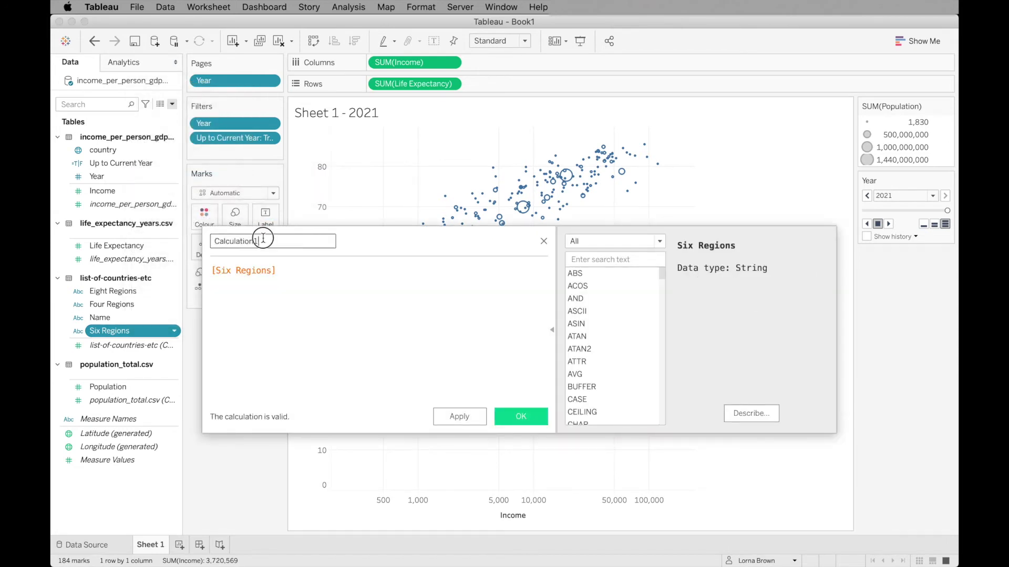
{"action": "type", "text": "Region"}
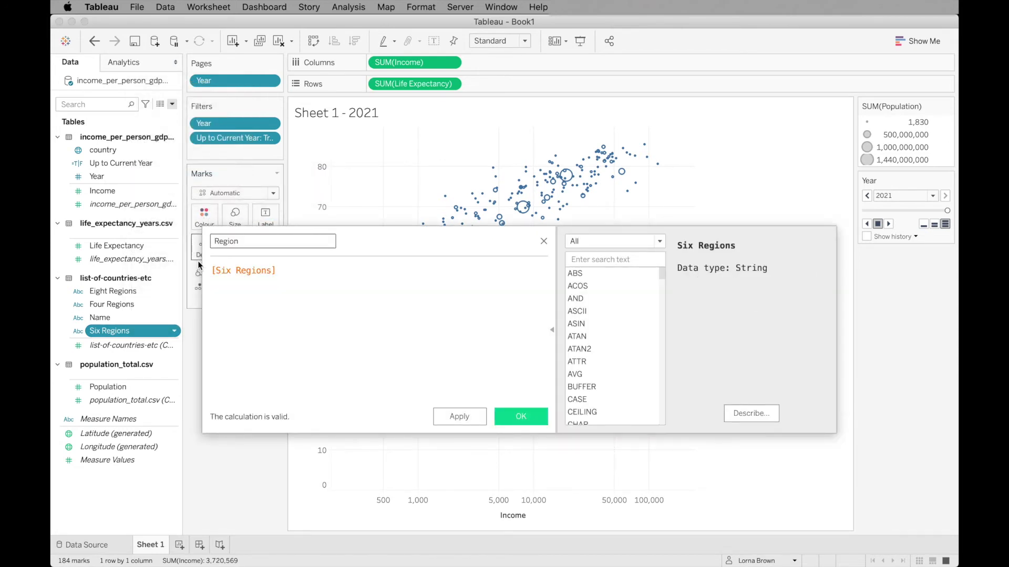
{"action": "left_click", "coordinate": [211, 270]}
{"action": "type", "text": "Replac"}
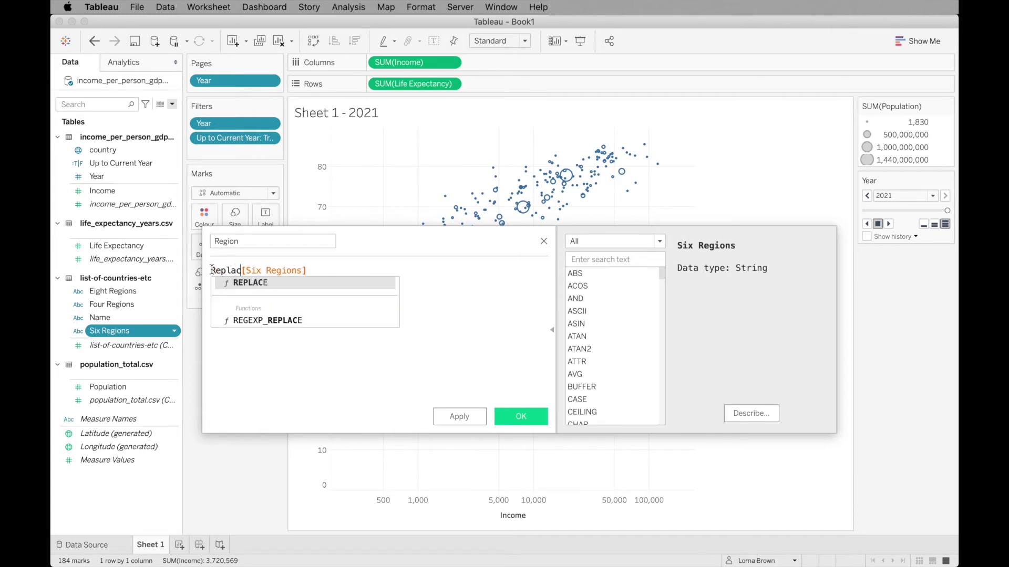
{"action": "key", "text": "Return"}
{"action": "type", "text": ")"}
{"action": "key", "text": "BackSpace"}
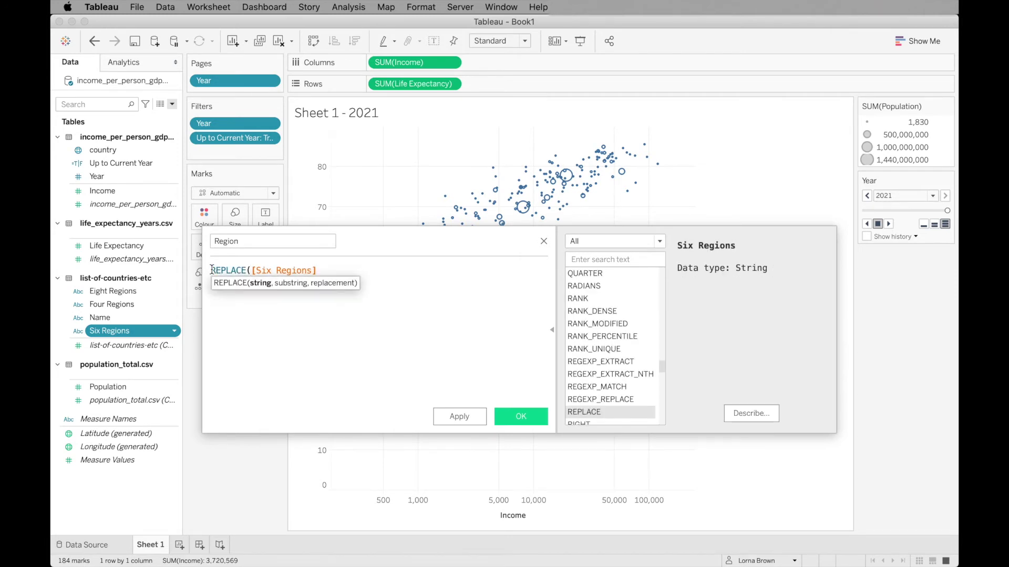
{"action": "type", "text": ",'_',' ')"}
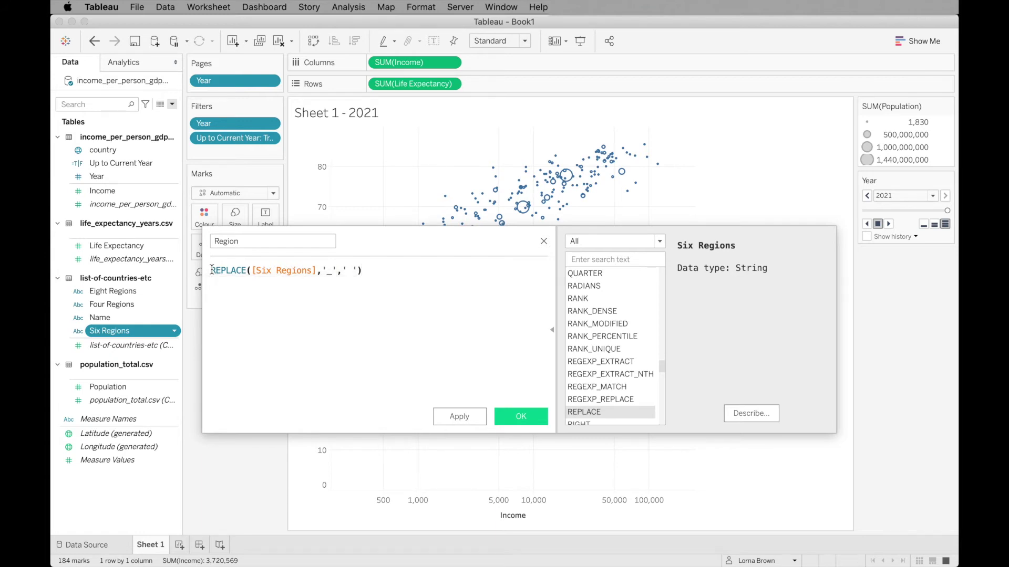
Wrap the formula in UPPER, save the Region calculation, and colour the bubbles by Region
{"action": "left_click", "coordinate": [212, 270]}
{"action": "type", "text": "UPPER"}
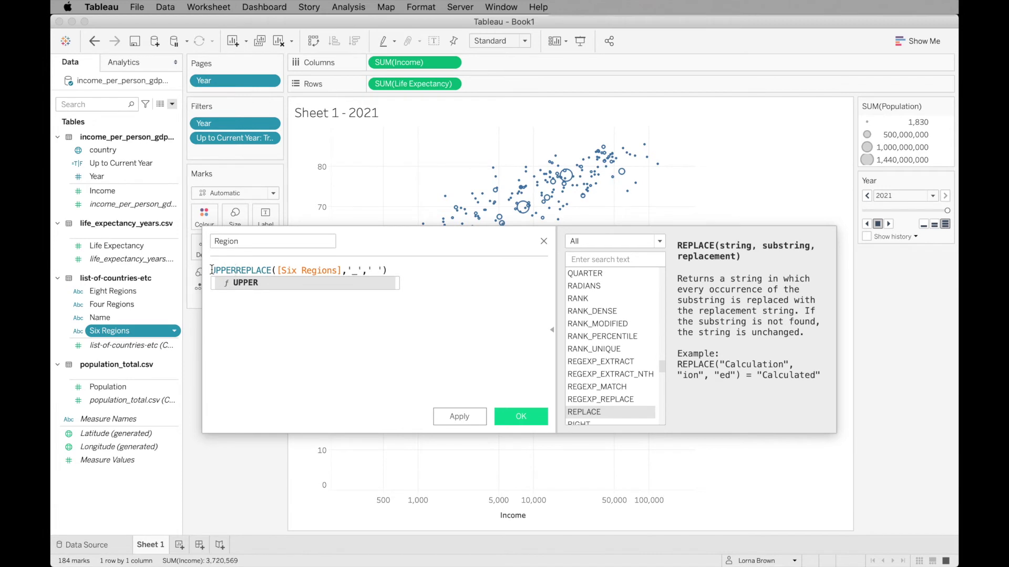
{"action": "type", "text": "("}
{"action": "left_click", "coordinate": [408, 268]}
{"action": "type", "text": ")"}
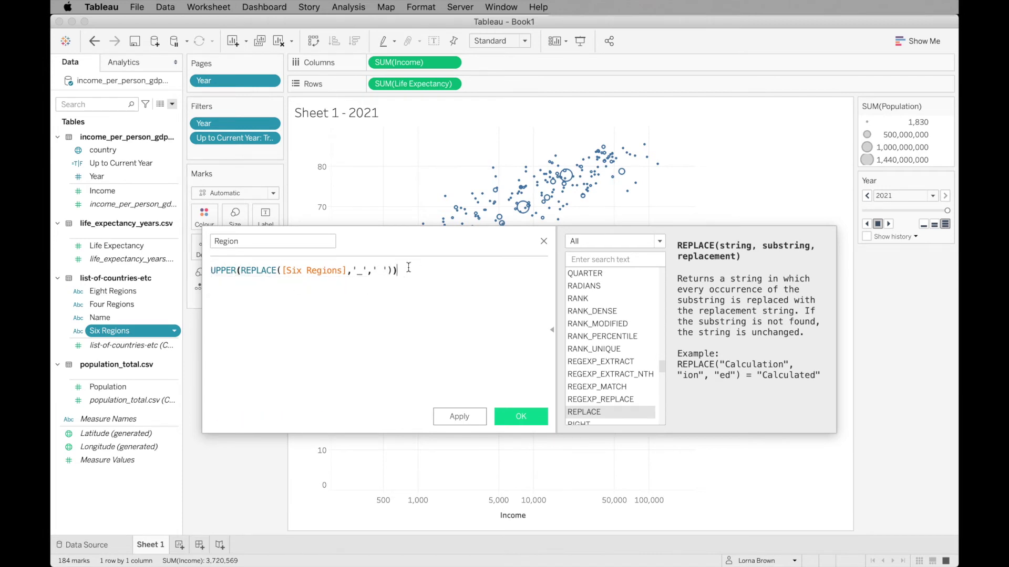
{"action": "left_click", "coordinate": [521, 416]}
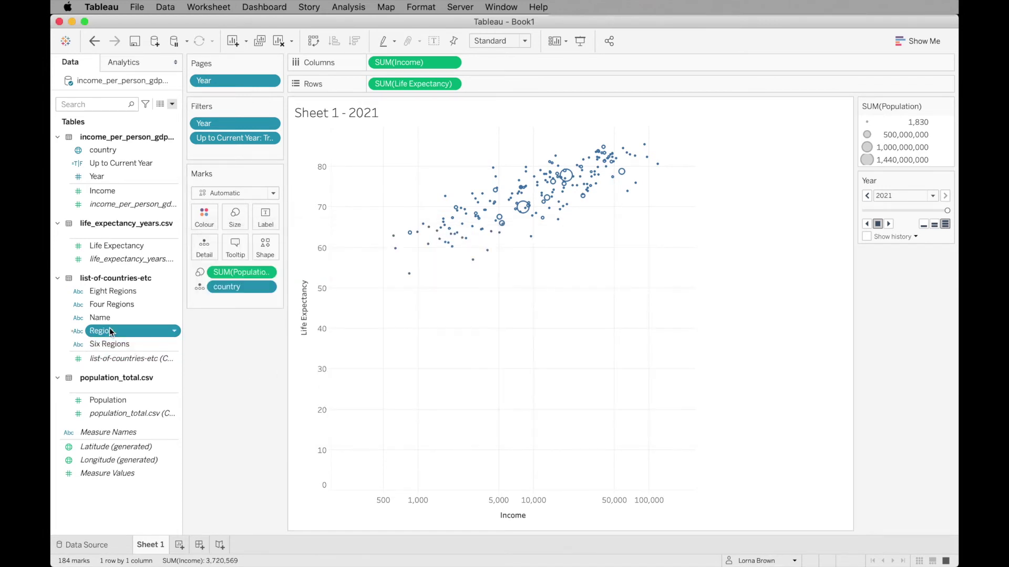
{"action": "left_click_drag", "start_coordinate": [113, 332], "coordinate": [198, 209]}
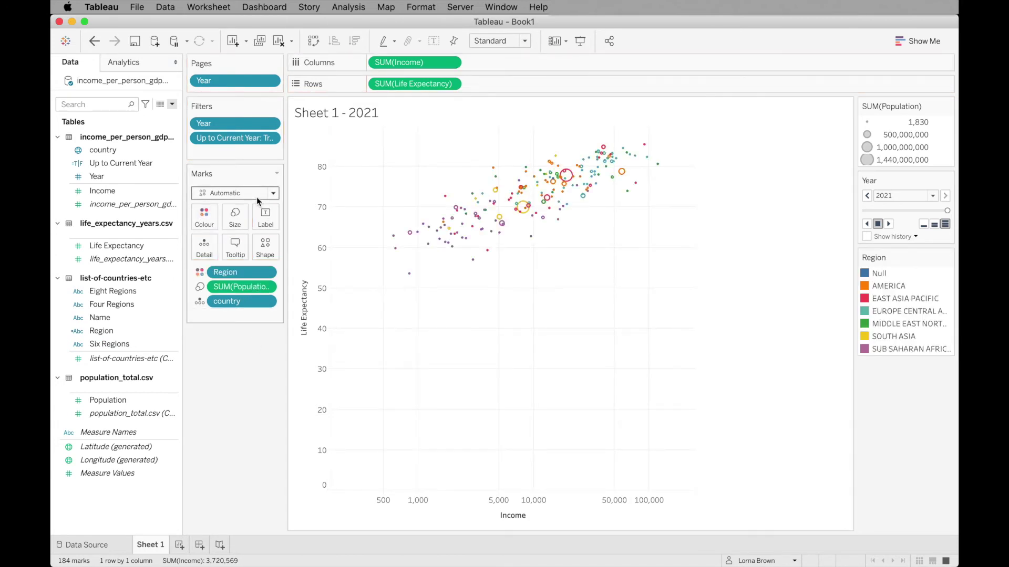
Set the marks to Circle and exclude the Null region from the Region legend
{"action": "left_click", "coordinate": [241, 193]}
{"action": "left_click", "coordinate": [234, 278]}
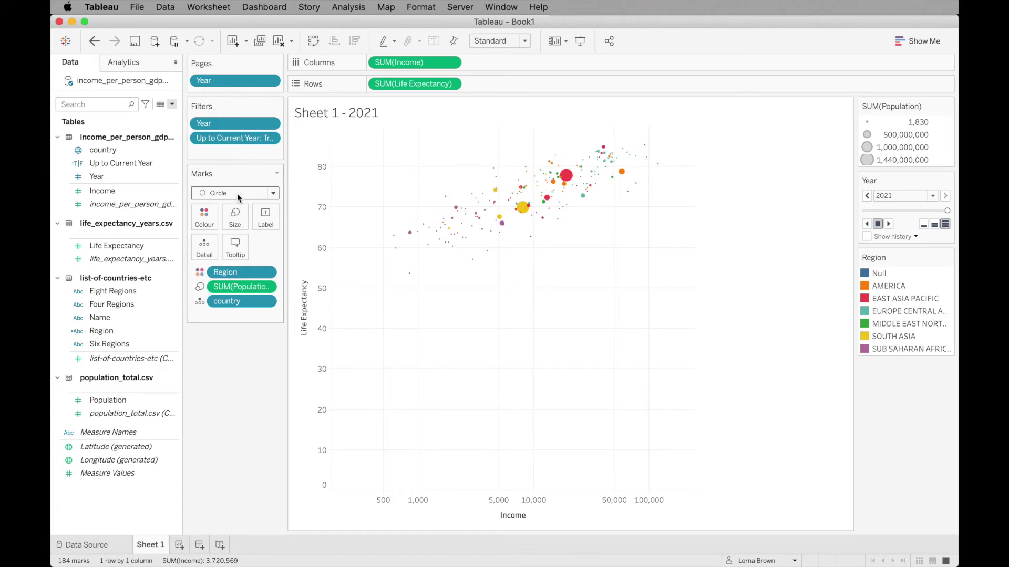
{"action": "left_click", "coordinate": [886, 274]}
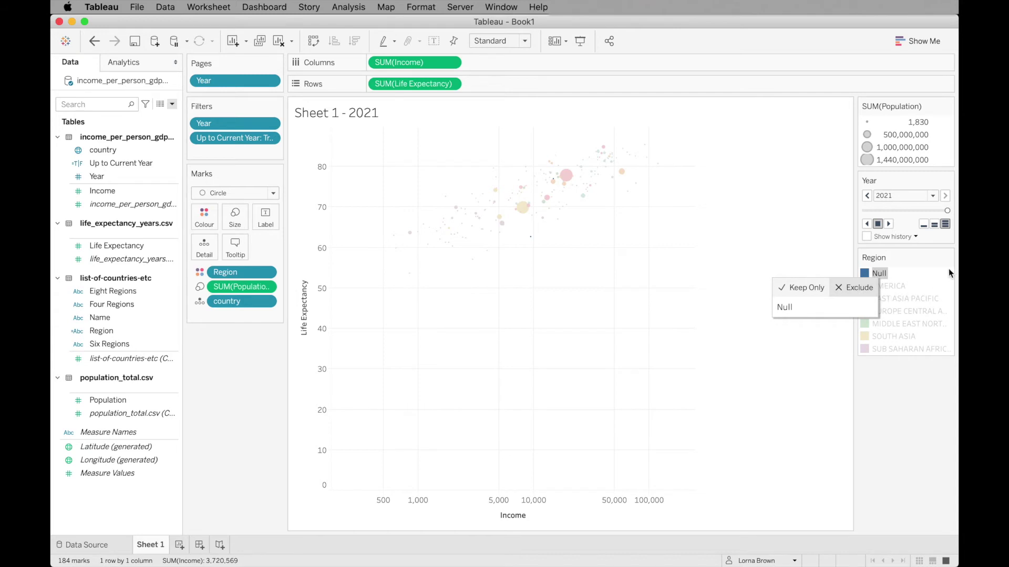
{"action": "key", "text": "Delete"}
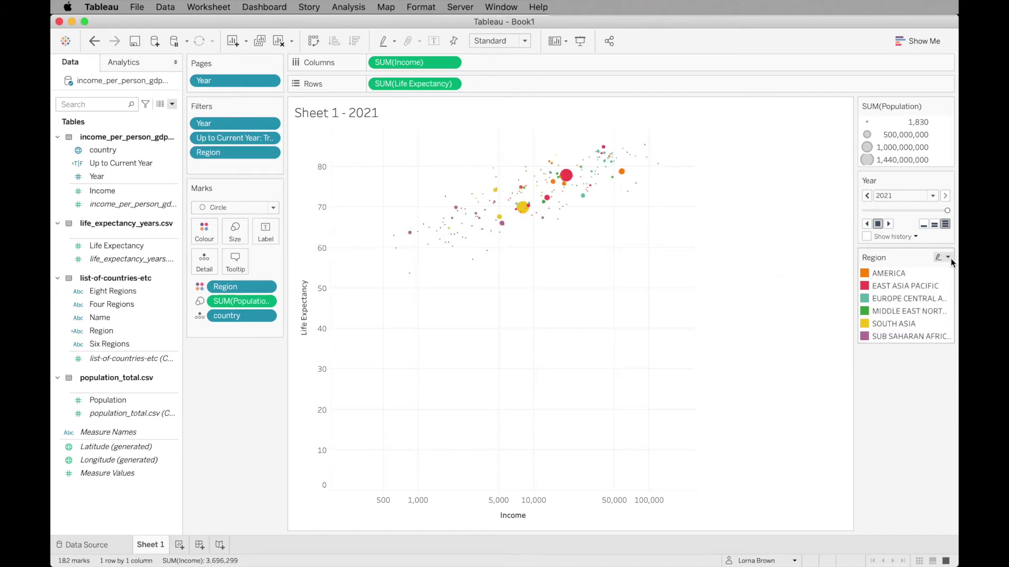
{"action": "left_click", "coordinate": [949, 257]}
Recolour the regions with the Hue Circle palette
{"action": "left_click", "coordinate": [856, 270]}
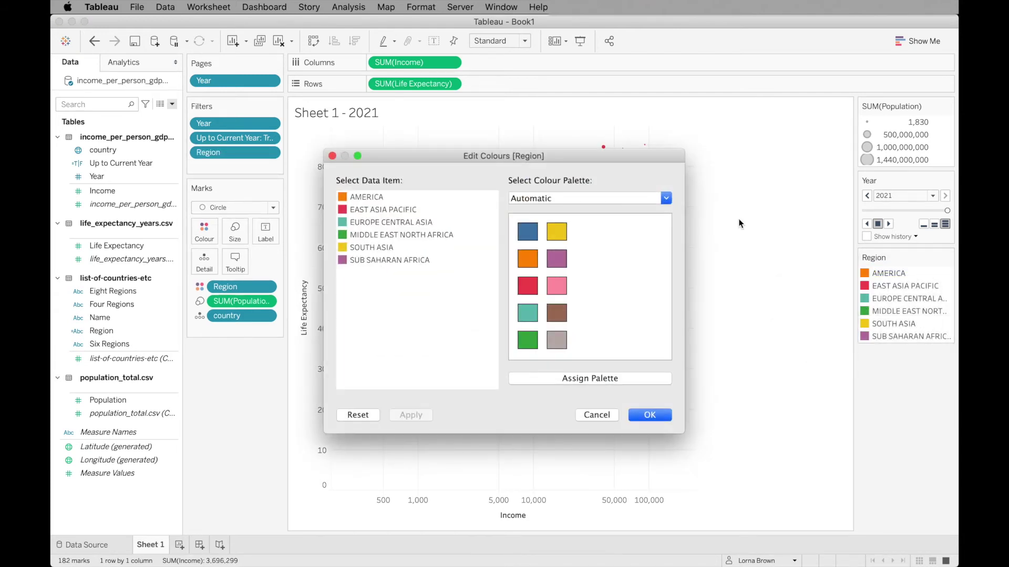
{"action": "left_click", "coordinate": [601, 198]}
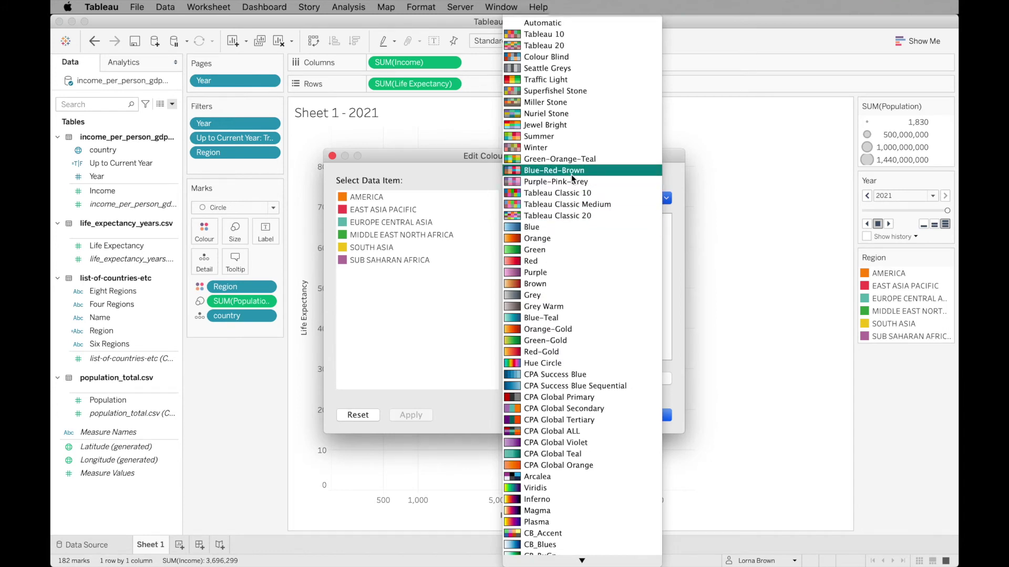
{"action": "left_click", "coordinate": [565, 363]}
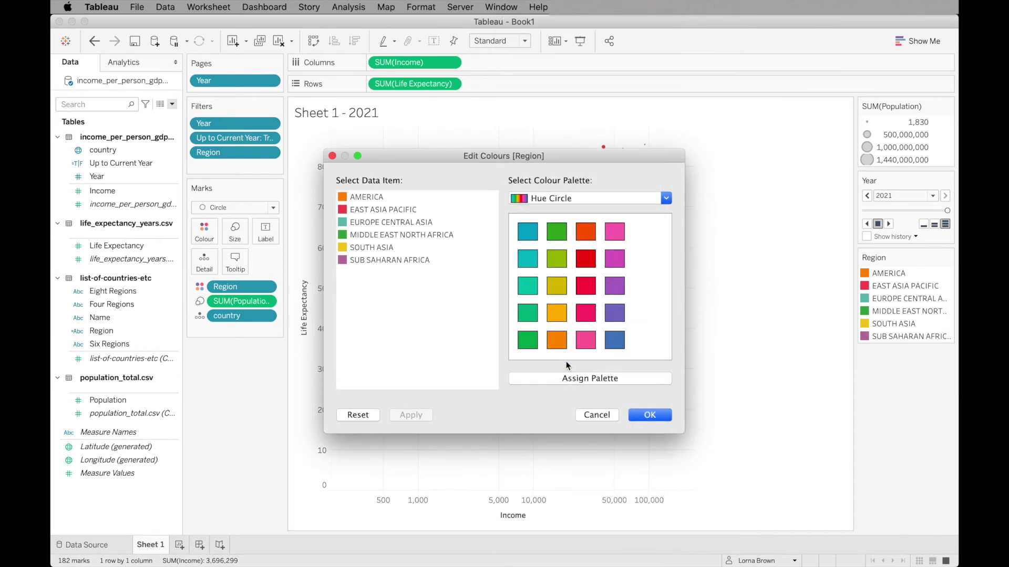
{"action": "left_click", "coordinate": [565, 378]}
{"action": "left_click", "coordinate": [643, 415]}
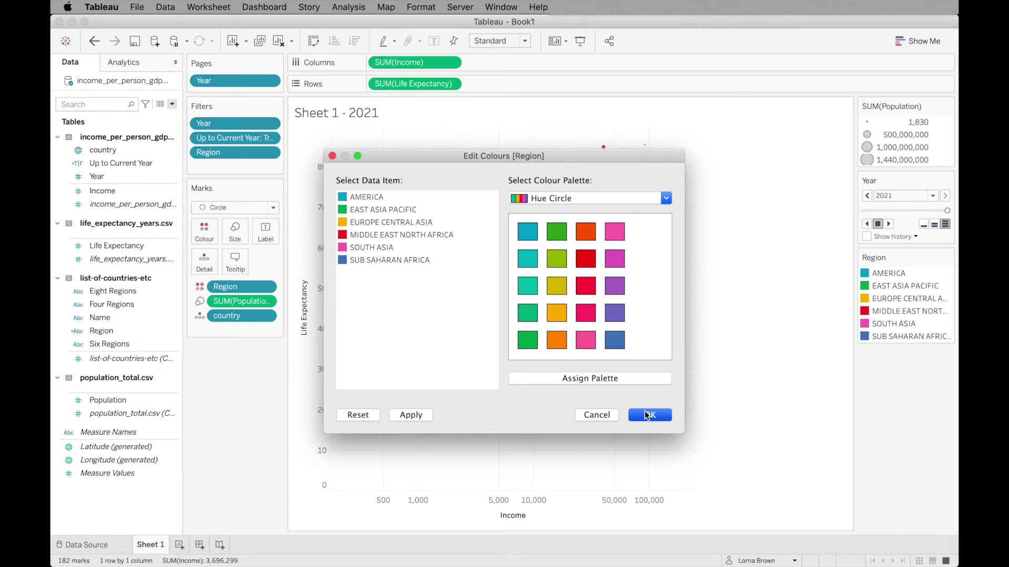
Enlarge the bubbles, set 62% opacity with light grey borders, and start a new dashboard
{"action": "left_click", "coordinate": [234, 231]}
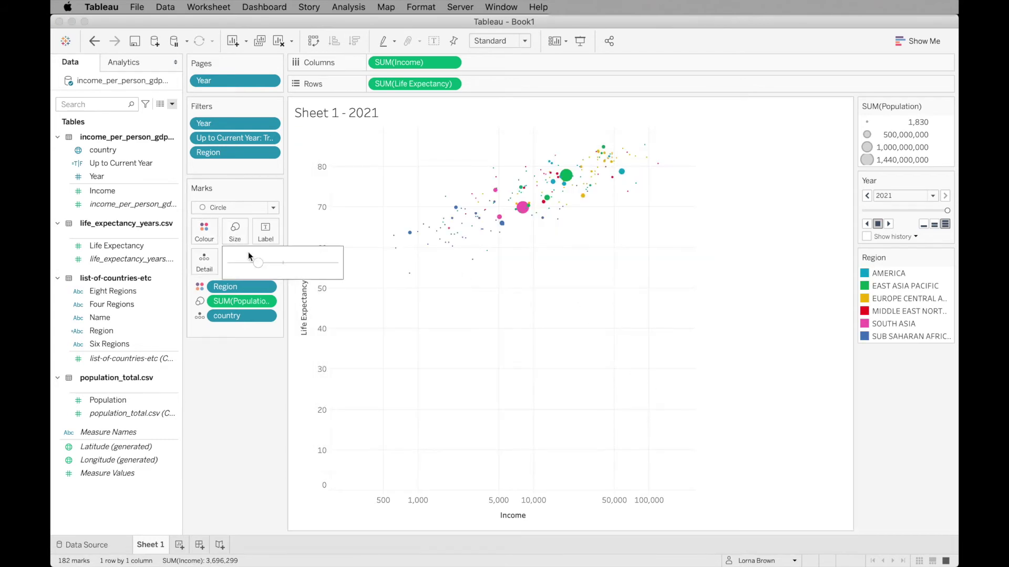
{"action": "left_click_drag", "start_coordinate": [268, 261], "coordinate": [284, 260]}
{"action": "left_click", "coordinate": [204, 231]}
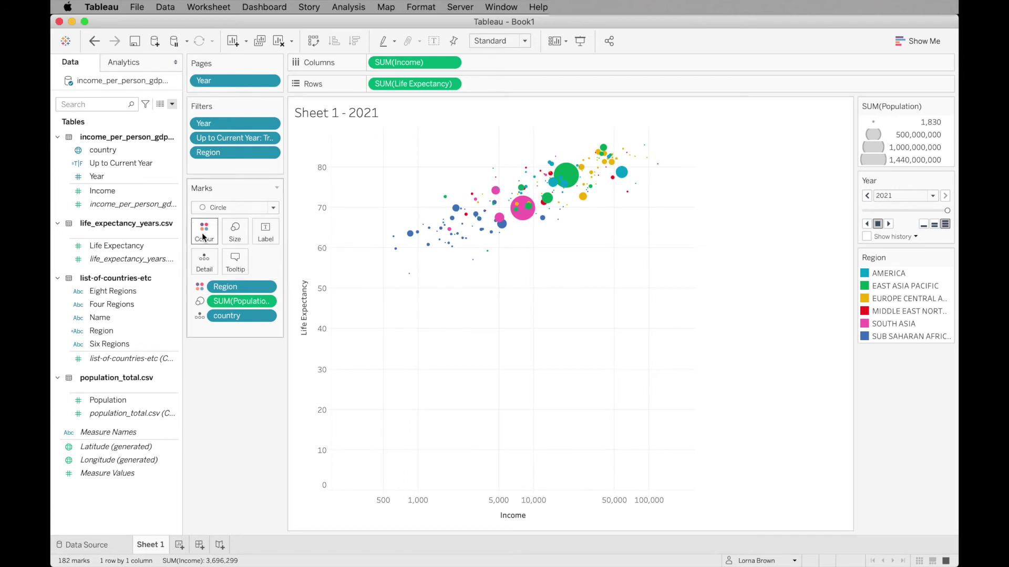
{"action": "left_click_drag", "start_coordinate": [258, 301], "coordinate": [242, 306]}
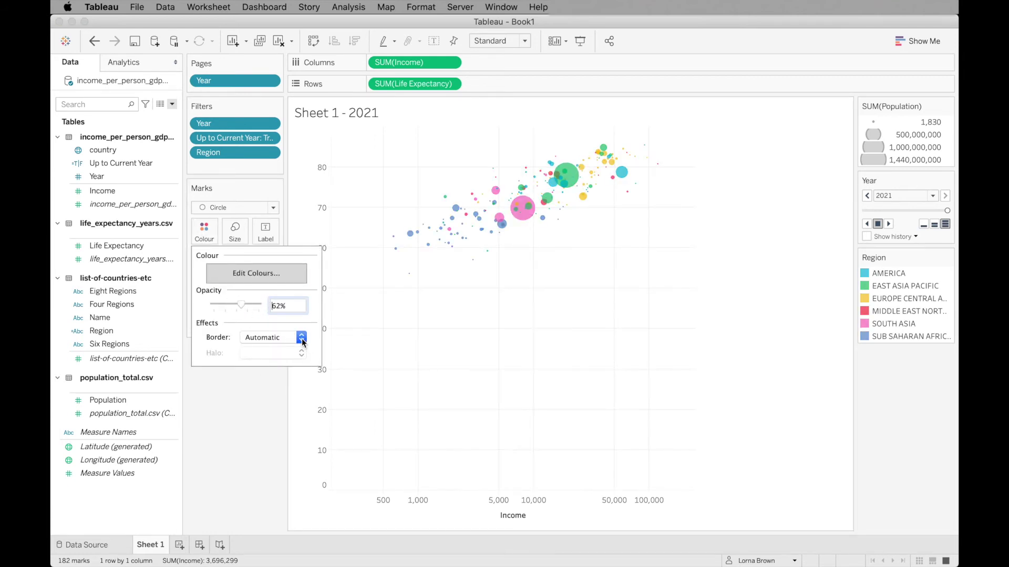
{"action": "left_click", "coordinate": [301, 337]}
{"action": "left_click", "coordinate": [261, 444]}
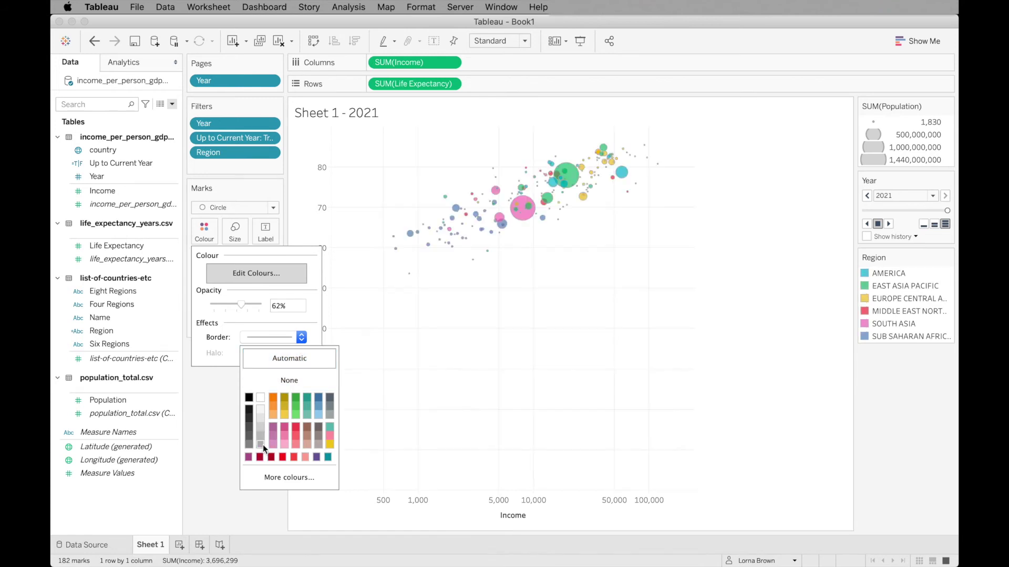
{"action": "left_click", "coordinate": [209, 436]}
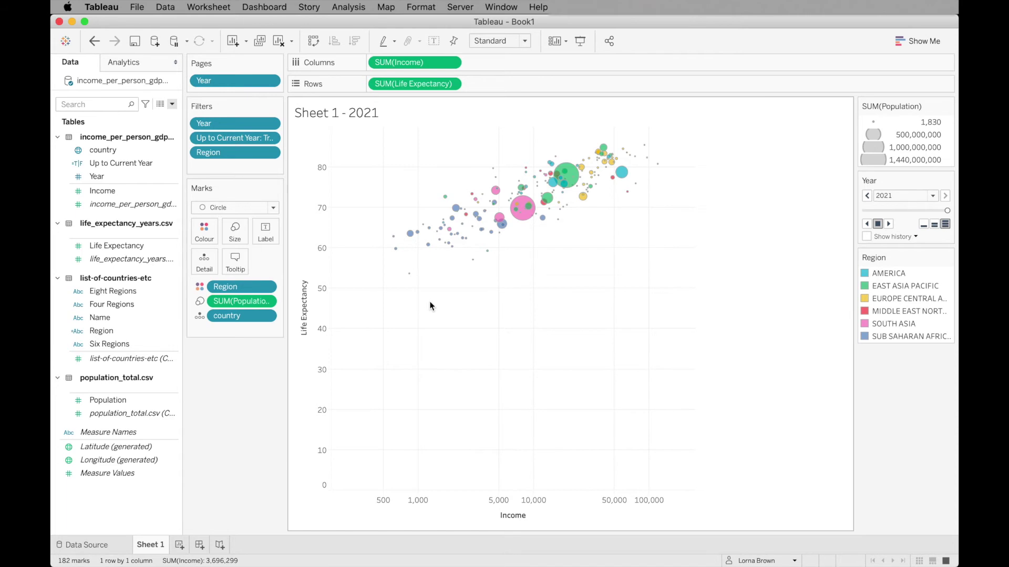
{"action": "left_click", "coordinate": [199, 545]}
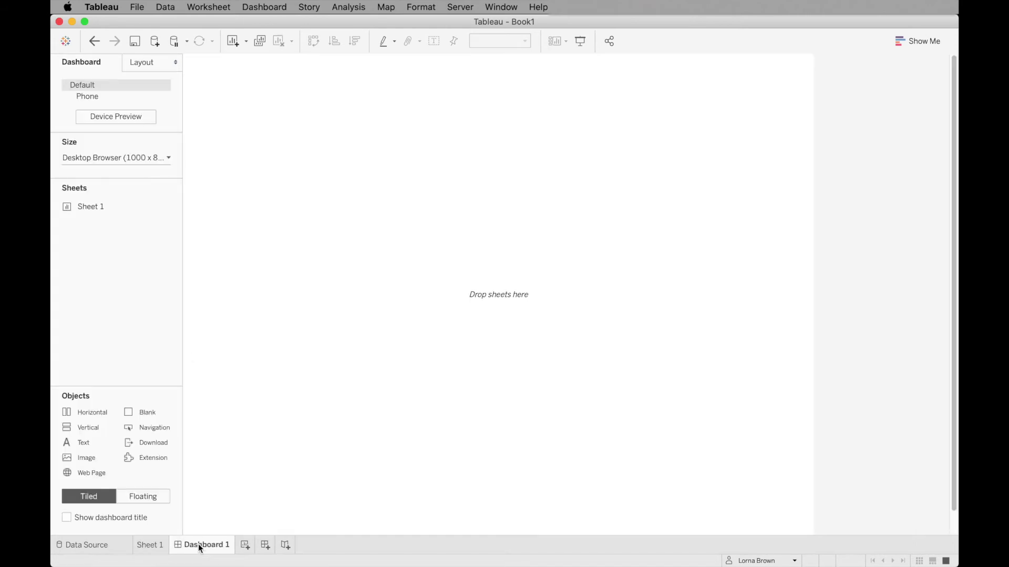
Place the Sheet 1 bubble chart on Dashboard 1 and add a new worksheet
{"action": "left_click", "coordinate": [143, 157]}
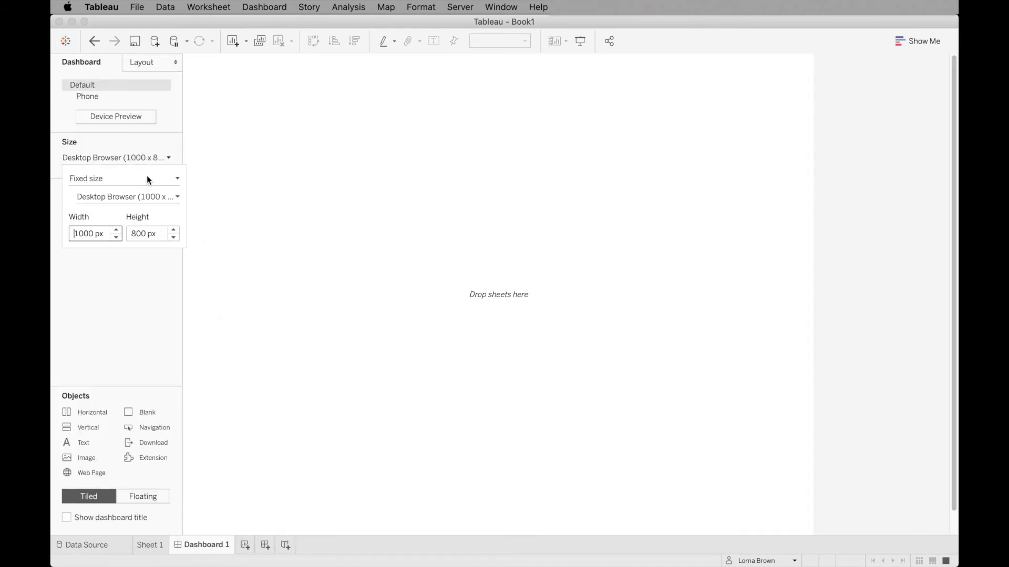
{"action": "left_click", "coordinate": [268, 307]}
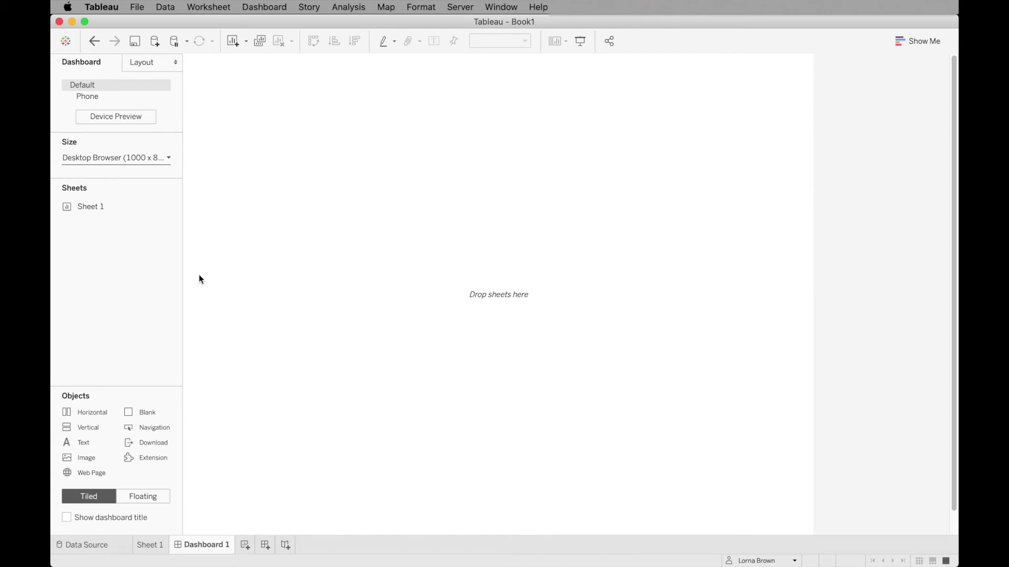
{"action": "mouse_move", "coordinate": [113, 210]}
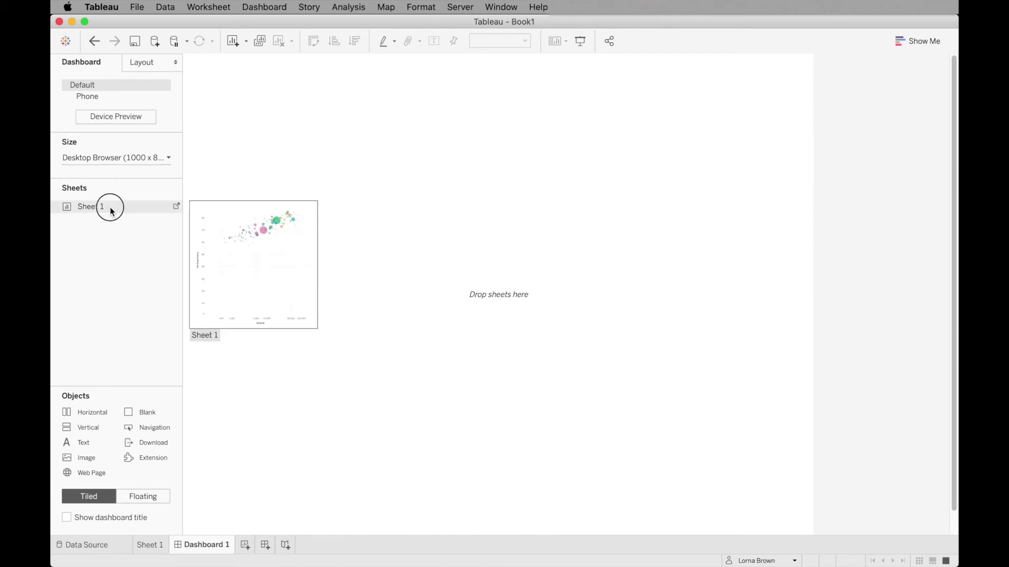
{"action": "left_click_drag", "start_coordinate": [109, 207], "coordinate": [332, 203]}
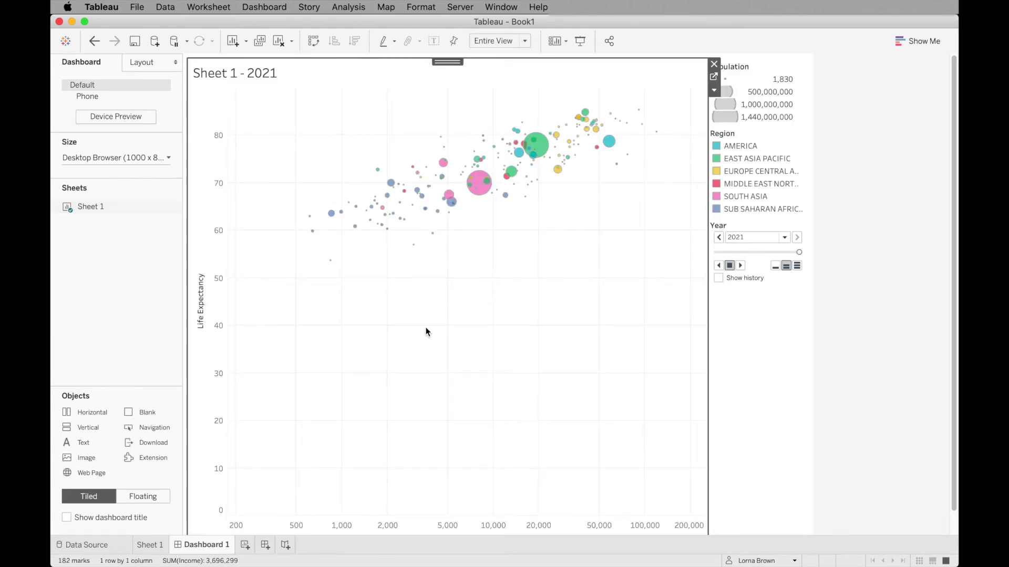
{"action": "left_click", "coordinate": [245, 545]}
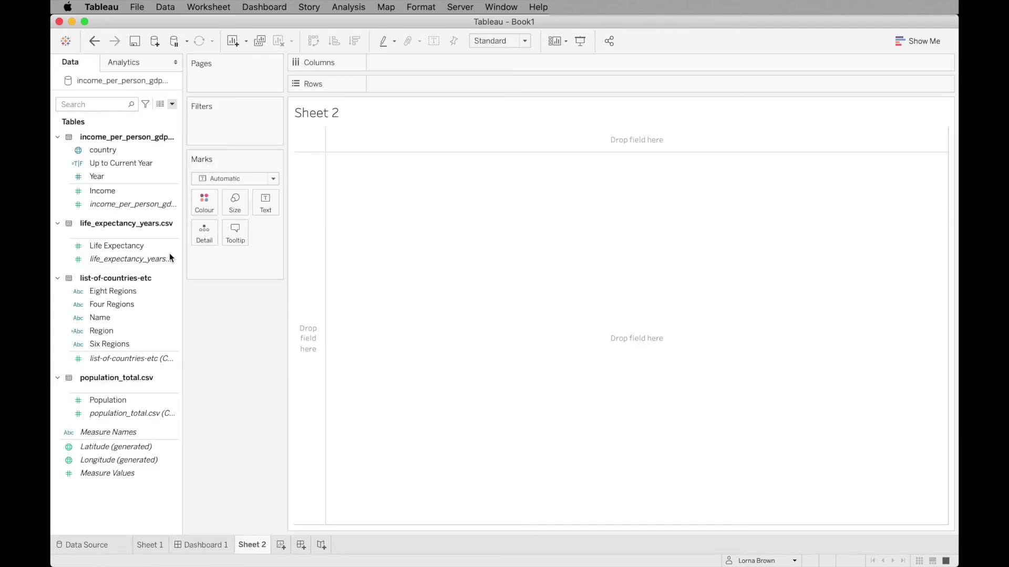
{"action": "right_click", "coordinate": [256, 546]}
Delete Sheet 2 and duplicate Sheet 1
{"action": "left_click", "coordinate": [284, 410]}
{"action": "left_click", "coordinate": [155, 547]}
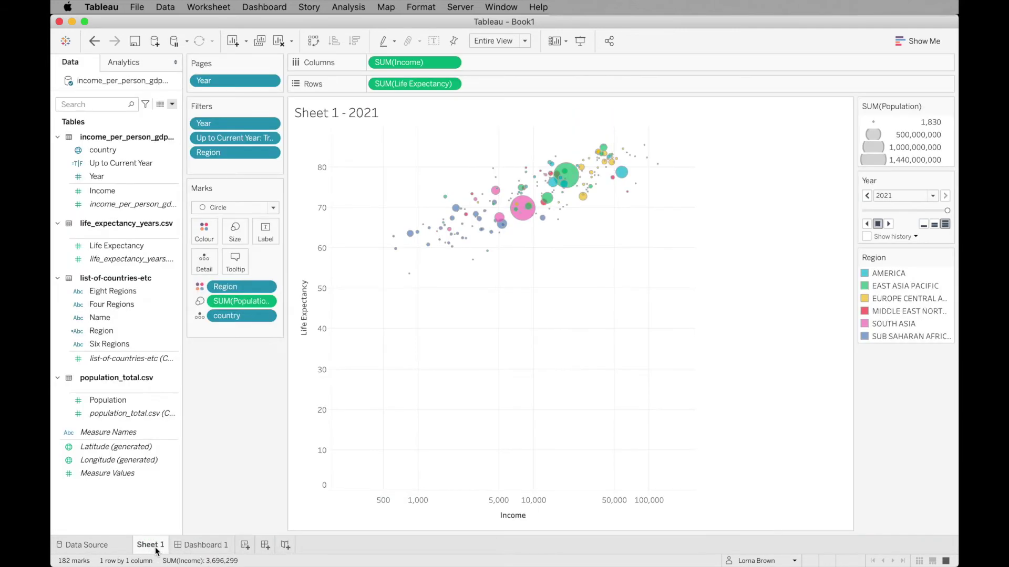
{"action": "right_click", "coordinate": [155, 550]}
{"action": "left_click", "coordinate": [202, 410]}
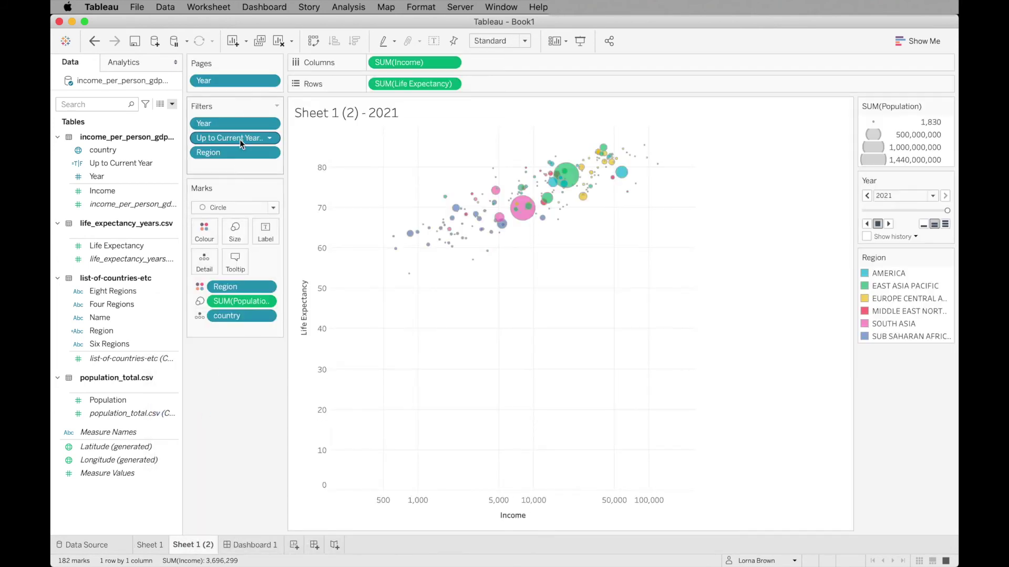
Strip Income, Life Expectancy and Region from the copy, showing Year as Text marks in Entire View
{"action": "left_click_drag", "start_coordinate": [238, 140], "coordinate": [261, 375]}
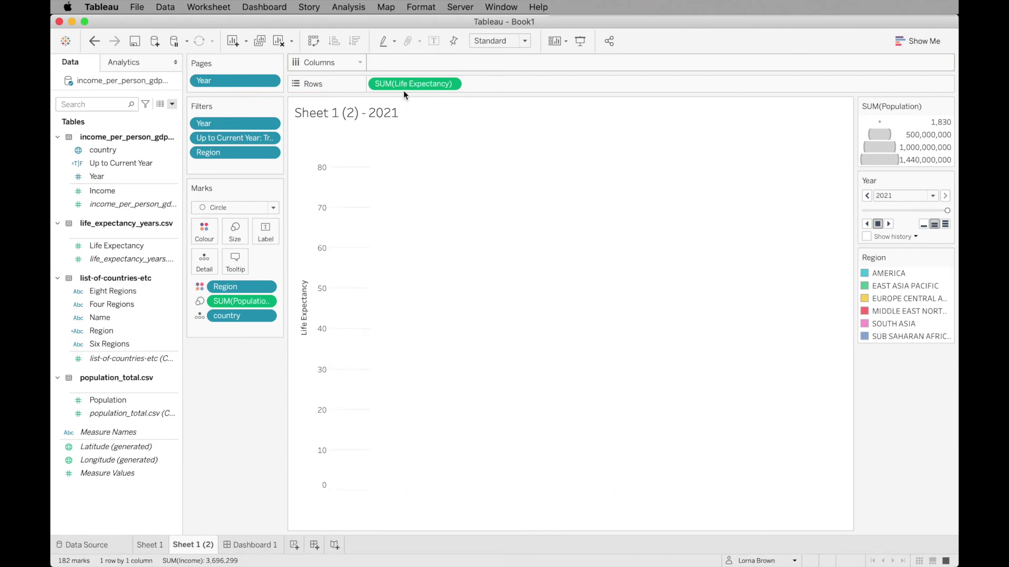
{"action": "left_click_drag", "start_coordinate": [404, 90], "coordinate": [226, 415]}
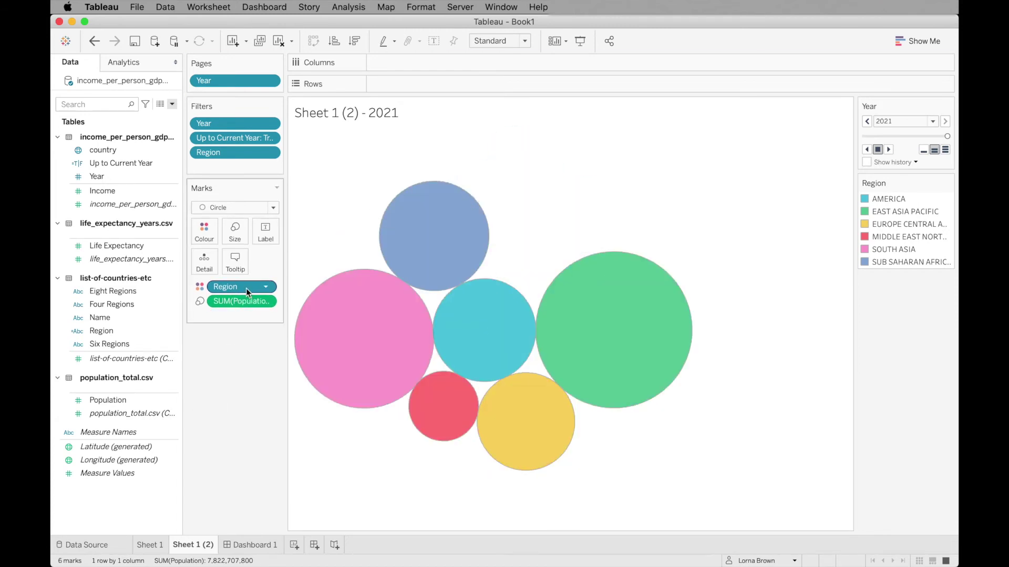
{"action": "left_click_drag", "start_coordinate": [246, 288], "coordinate": [227, 376]}
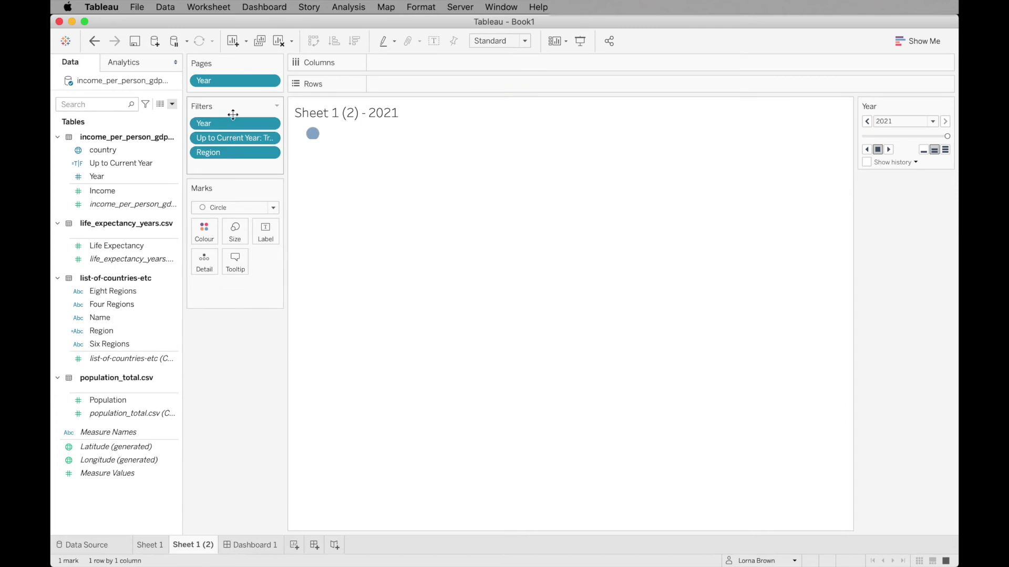
{"action": "left_click_drag", "start_coordinate": [232, 119], "coordinate": [267, 236]}
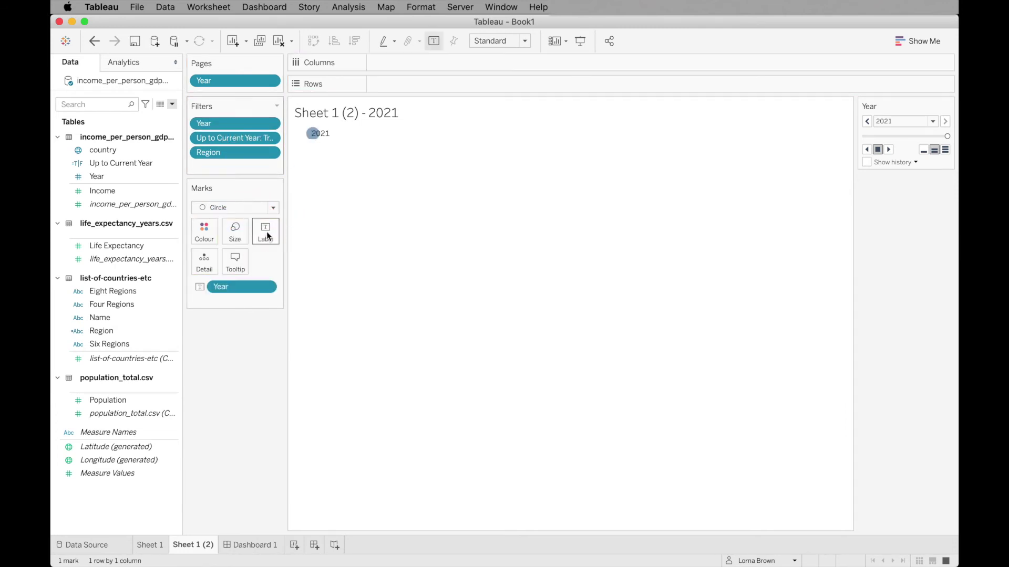
{"action": "left_click", "coordinate": [241, 207]}
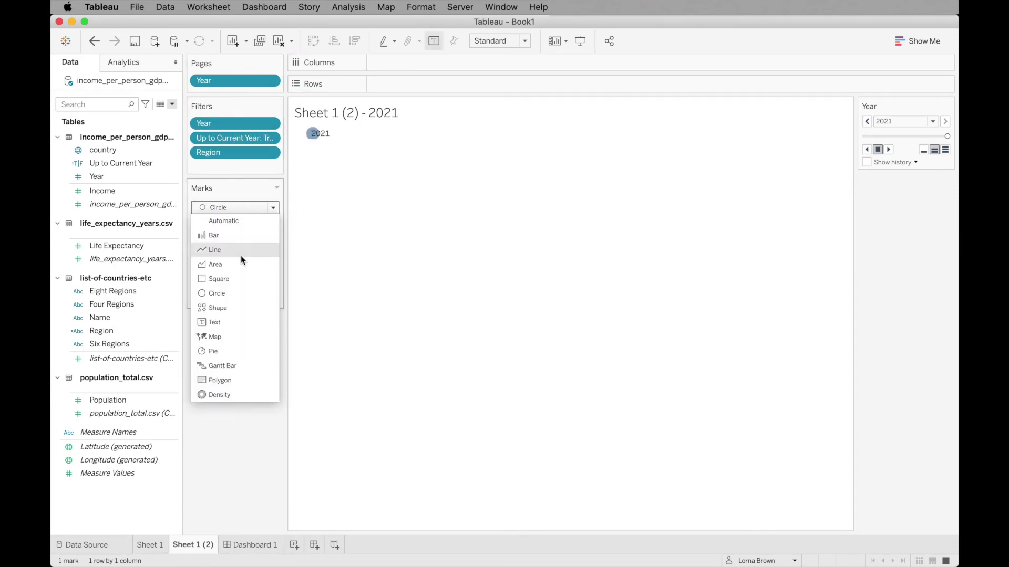
{"action": "left_click", "coordinate": [240, 322]}
{"action": "left_click", "coordinate": [512, 41]}
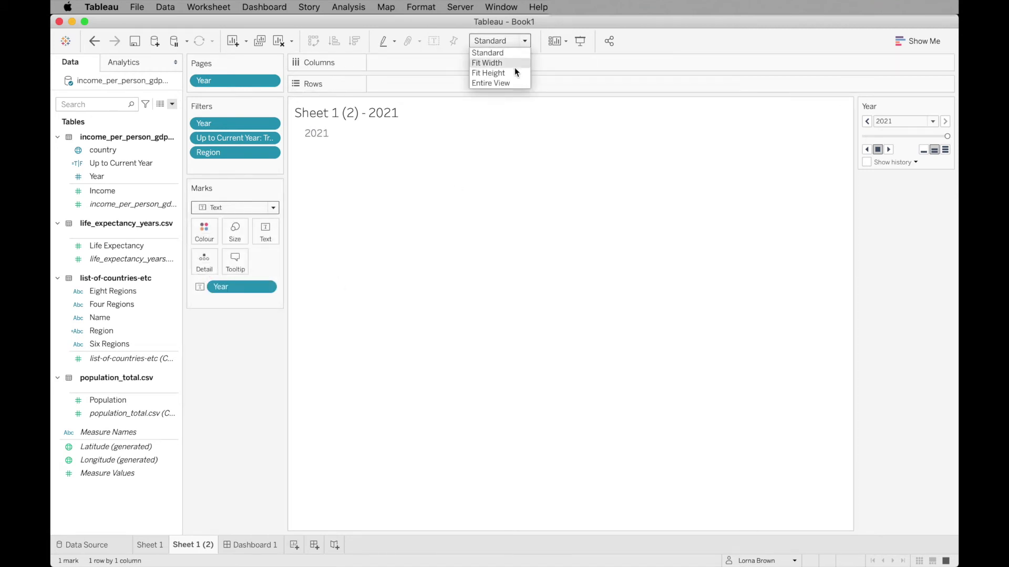
{"action": "left_click", "coordinate": [510, 84]}
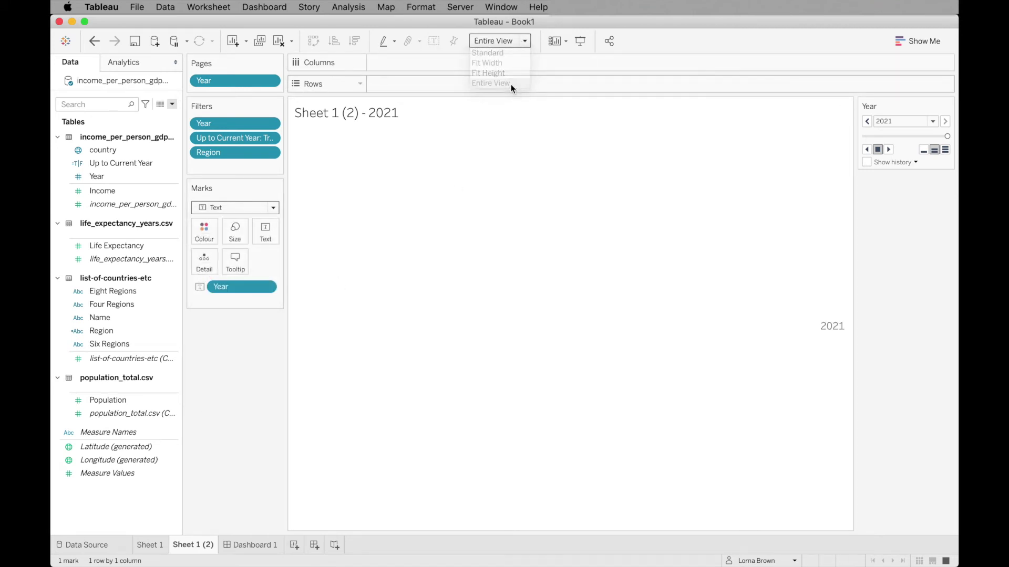
Centre the year label horizontally and enlarge the text mark size
{"action": "left_click", "coordinate": [263, 231]}
{"action": "left_click", "coordinate": [330, 278]}
{"action": "left_click", "coordinate": [343, 336]}
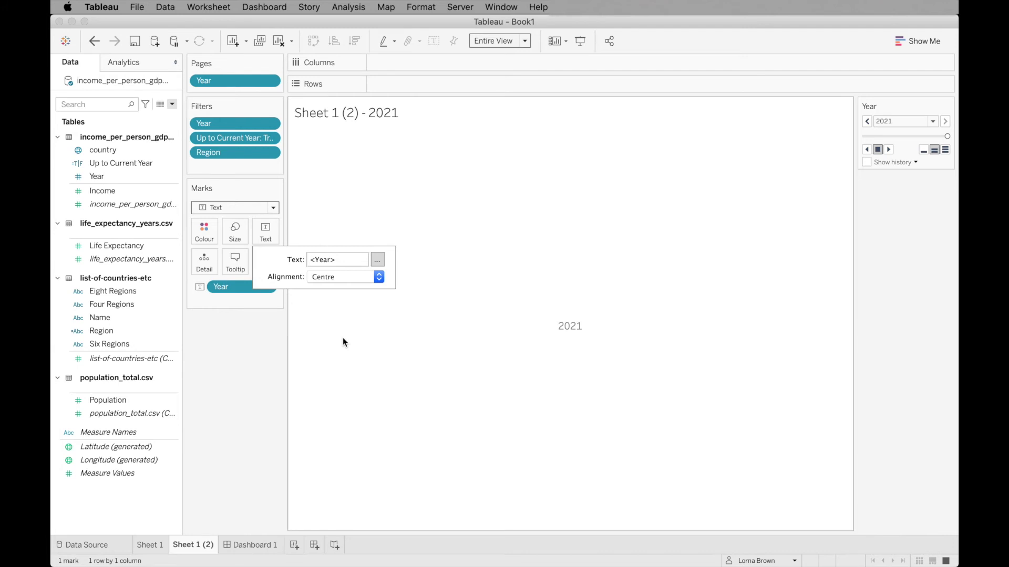
{"action": "left_click", "coordinate": [234, 234]}
{"action": "left_click_drag", "start_coordinate": [277, 266], "coordinate": [355, 260]}
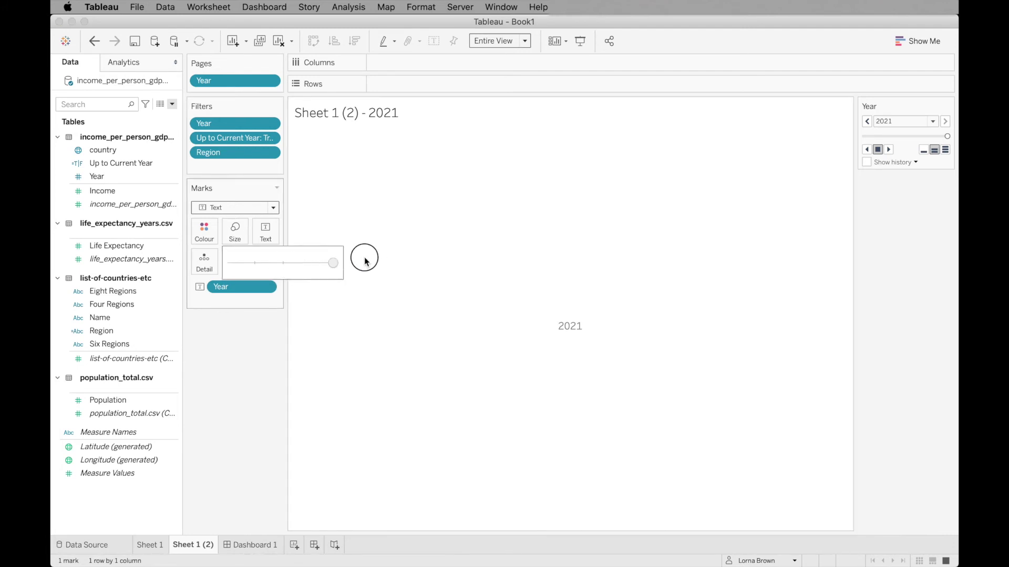
Format the year label as bold 72-point text
{"action": "left_click", "coordinate": [266, 236]}
{"action": "left_click", "coordinate": [377, 260]}
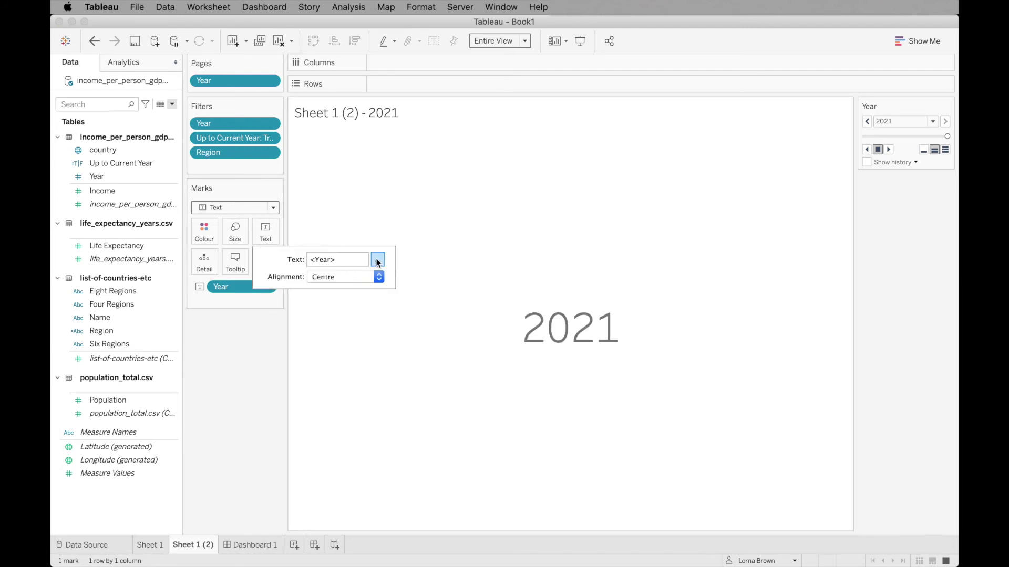
{"action": "left_click_drag", "start_coordinate": [445, 245], "coordinate": [474, 246]}
{"action": "left_click", "coordinate": [425, 225]}
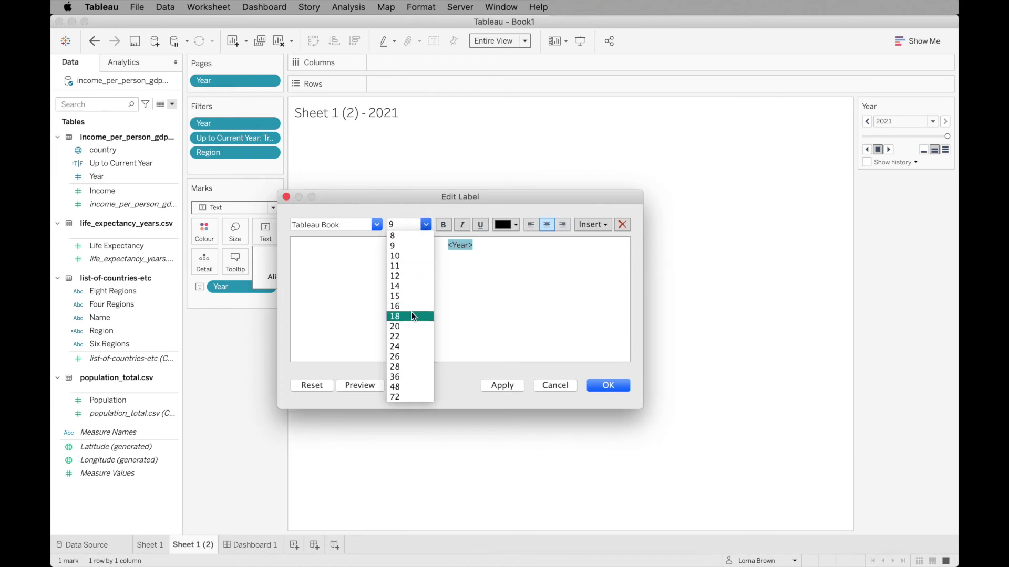
{"action": "left_click", "coordinate": [395, 327]}
{"action": "left_click", "coordinate": [443, 225]}
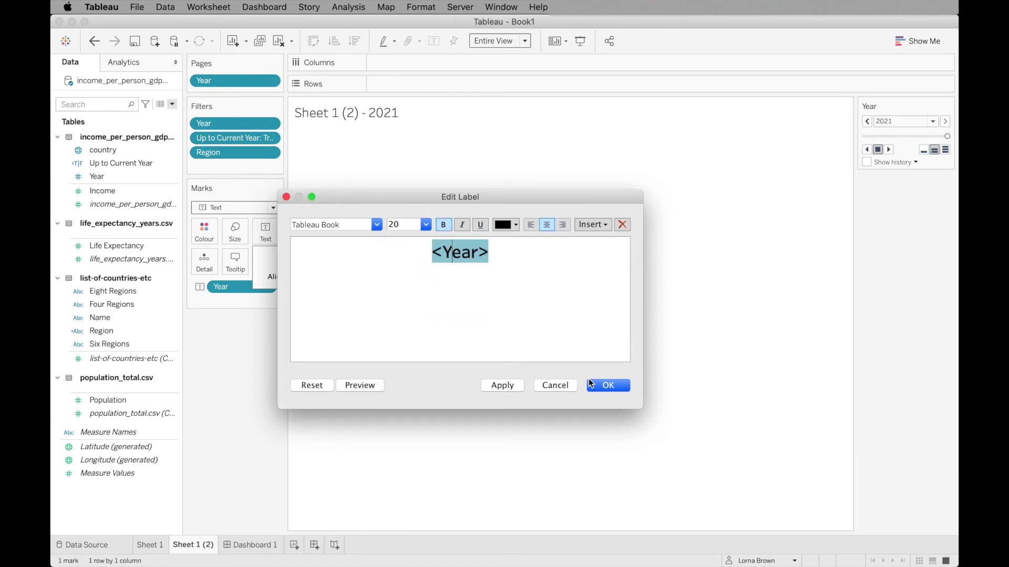
{"action": "left_click", "coordinate": [599, 384]}
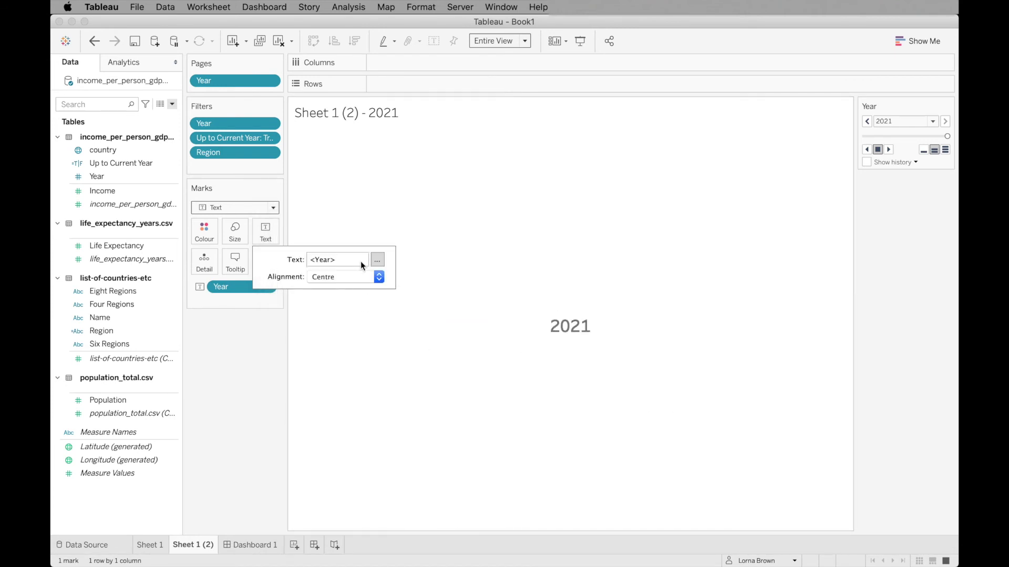
{"action": "left_click", "coordinate": [377, 260]}
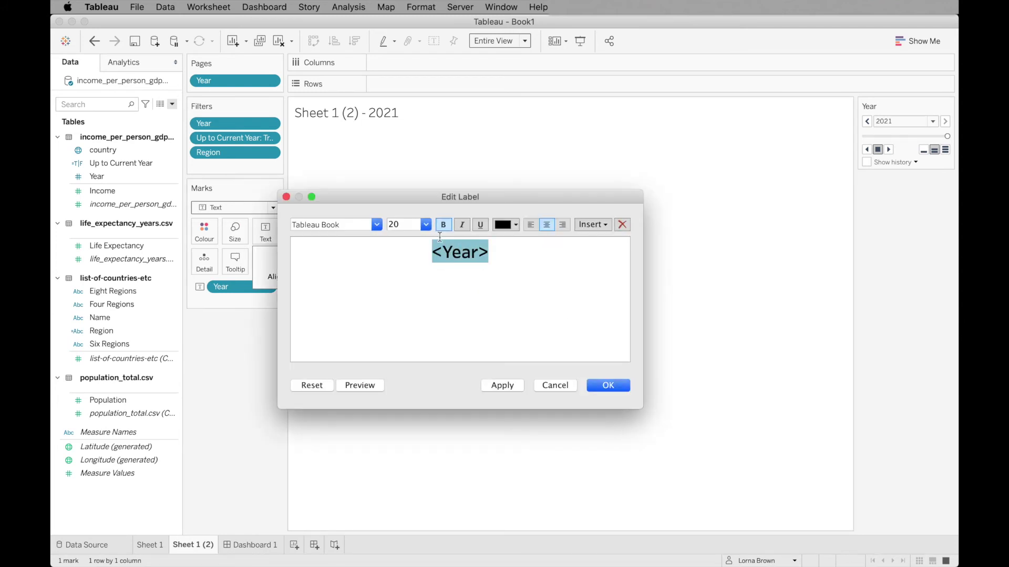
{"action": "left_click", "coordinate": [426, 224]}
{"action": "left_click", "coordinate": [408, 392]}
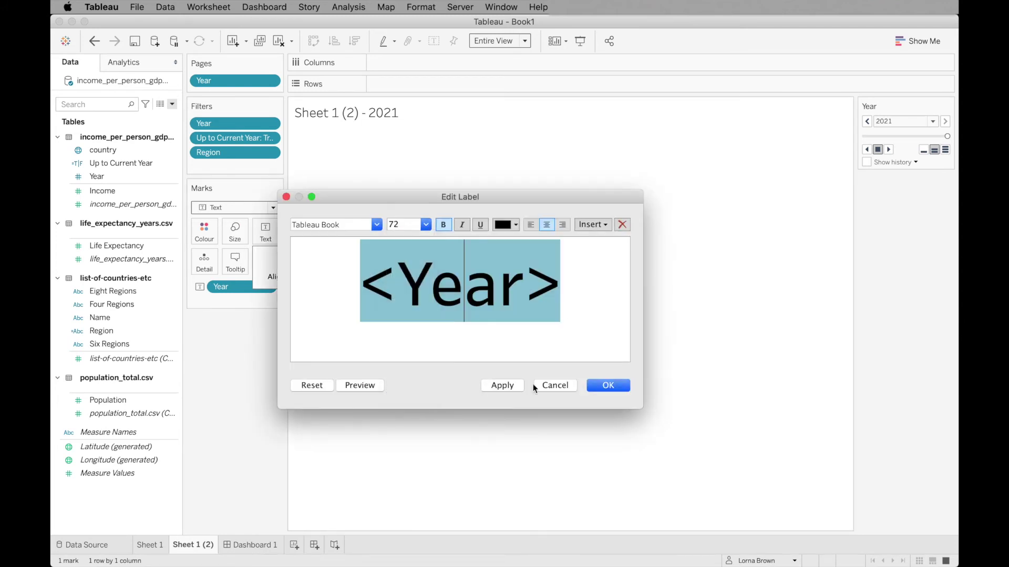
{"action": "left_click", "coordinate": [604, 384]}
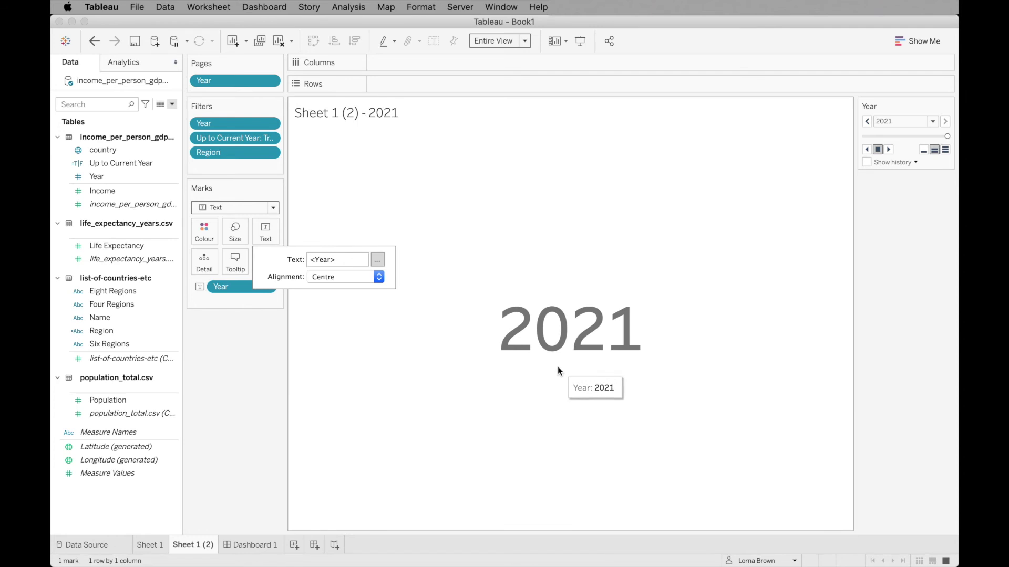
Turn off tooltips, command buttons and selection by category for the year mark
{"action": "left_click", "coordinate": [235, 261]}
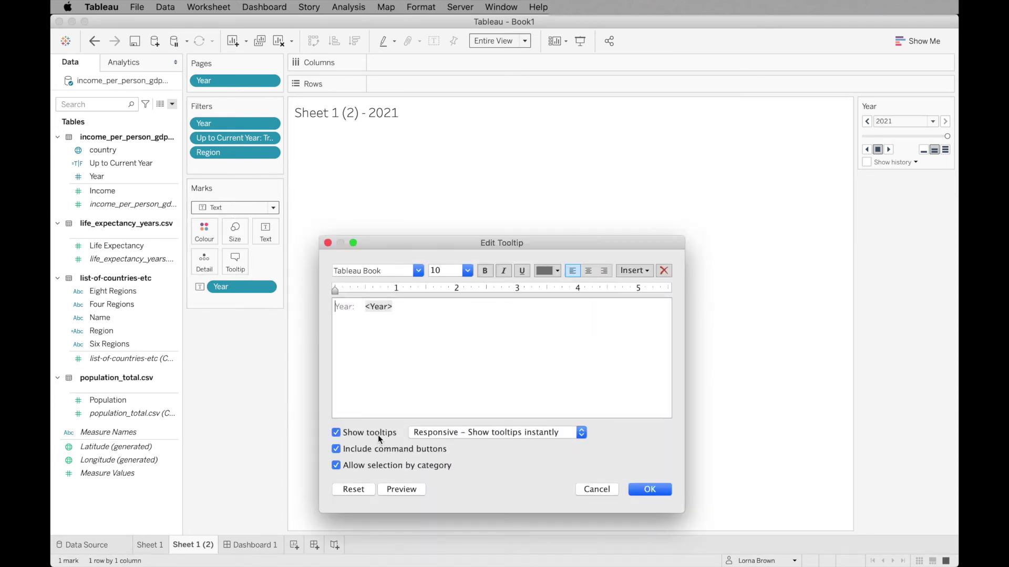
{"action": "left_click", "coordinate": [377, 435]}
{"action": "left_click", "coordinate": [380, 446]}
{"action": "left_click", "coordinate": [383, 465]}
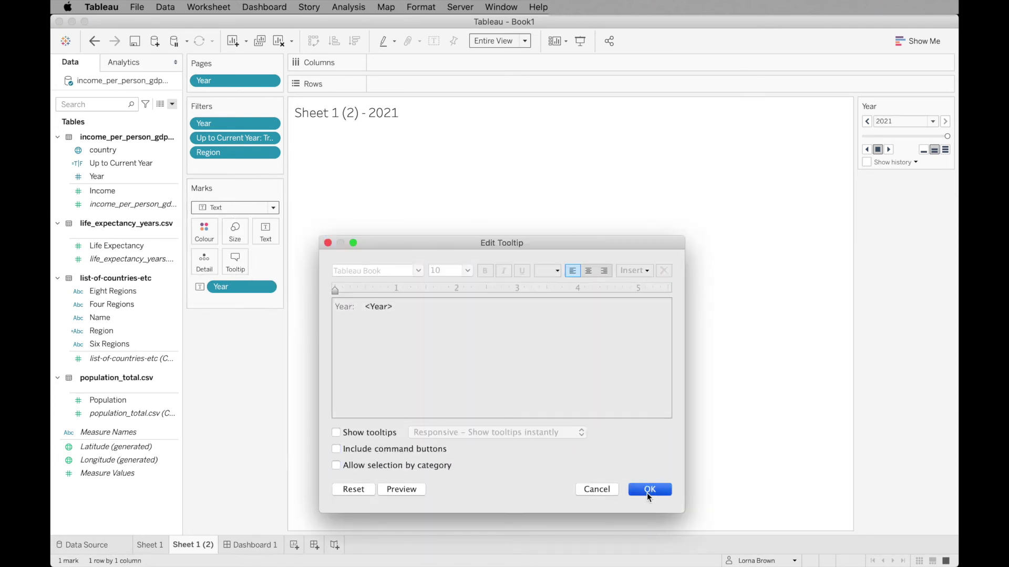
{"action": "left_click", "coordinate": [647, 493]}
Float Sheet 1 (2) over the bubble chart on Dashboard 1 and hide its title
{"action": "left_click", "coordinate": [253, 547]}
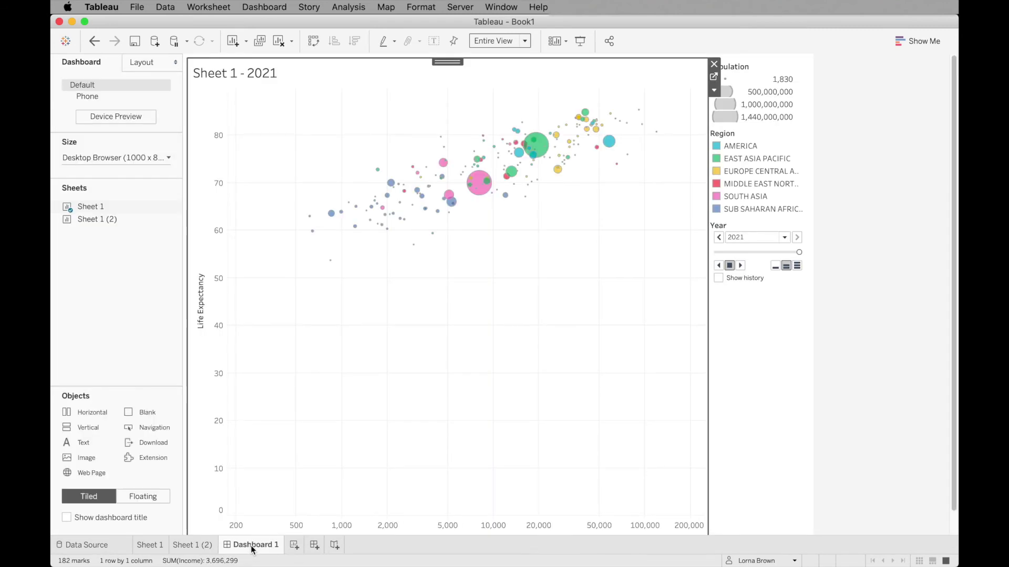
{"action": "left_click_drag", "start_coordinate": [102, 219], "coordinate": [355, 210]}
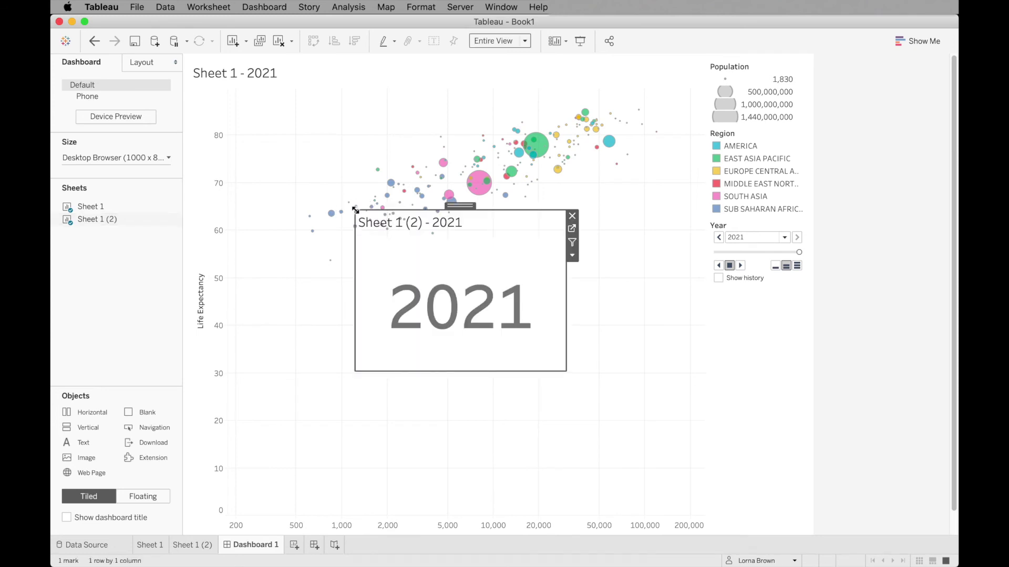
{"action": "right_click", "coordinate": [387, 229]}
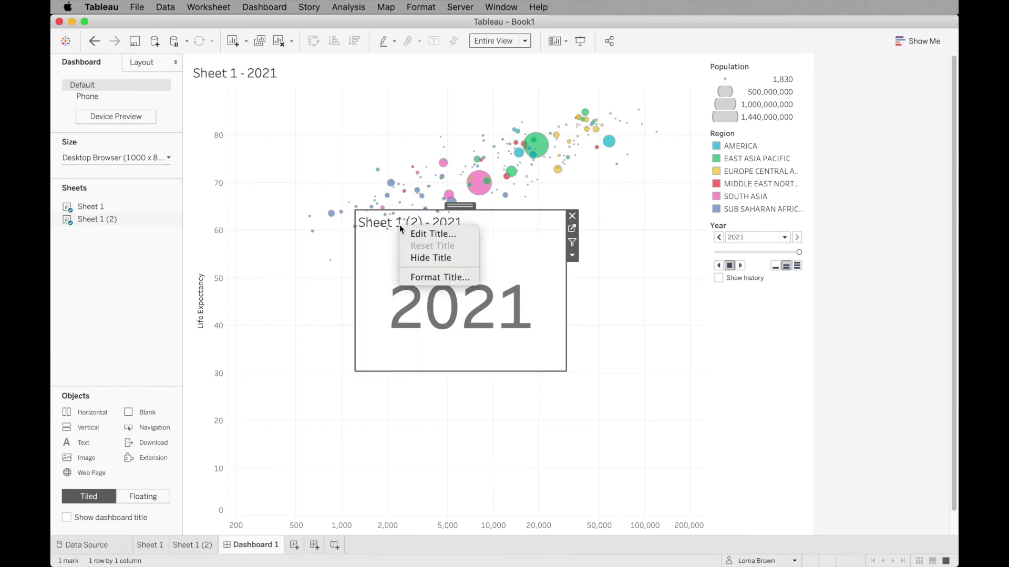
{"action": "left_click", "coordinate": [420, 256]}
{"action": "left_click_drag", "start_coordinate": [462, 209], "coordinate": [460, 205]}
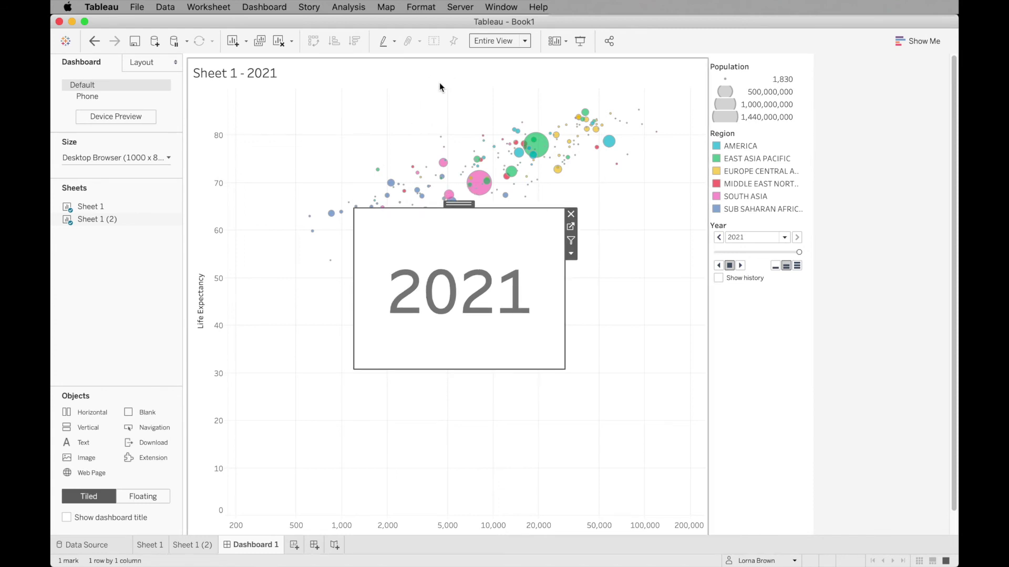
Move and resize the Sheet 1 bubble chart to fill the dashboard
{"action": "left_click", "coordinate": [440, 87]}
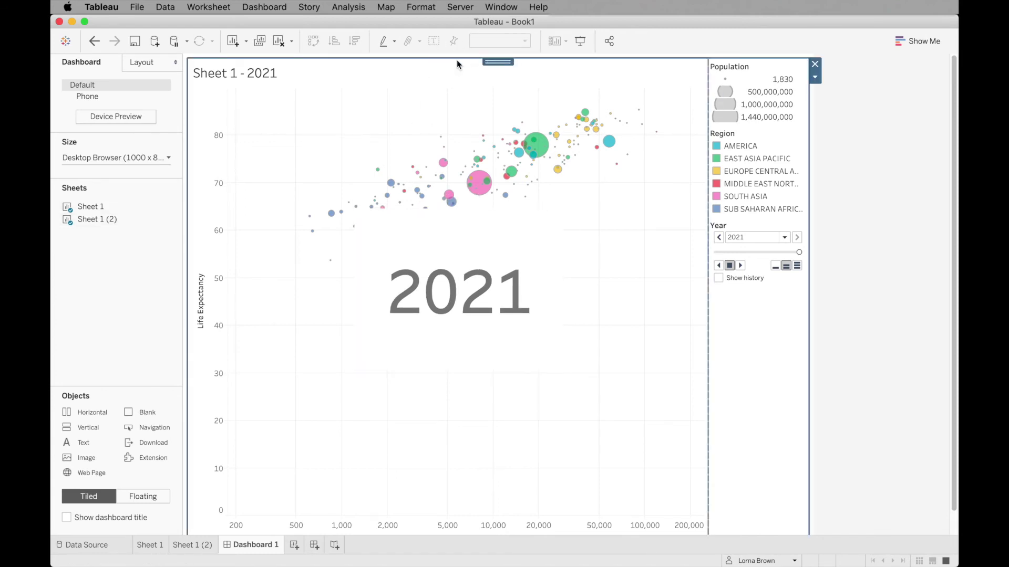
{"action": "left_click_drag", "start_coordinate": [496, 58], "coordinate": [290, 59]}
{"action": "left_click_drag", "start_coordinate": [393, 216], "coordinate": [813, 533]}
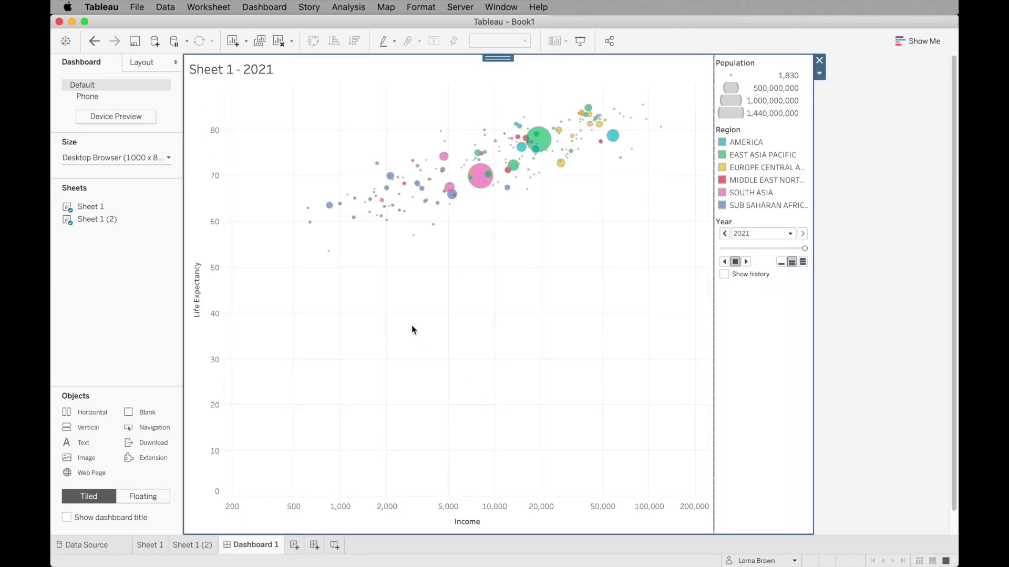
Leave the bubble chart's worksheet shading at None in Format Shading
{"action": "right_click", "coordinate": [408, 300]}
{"action": "left_click", "coordinate": [441, 365]}
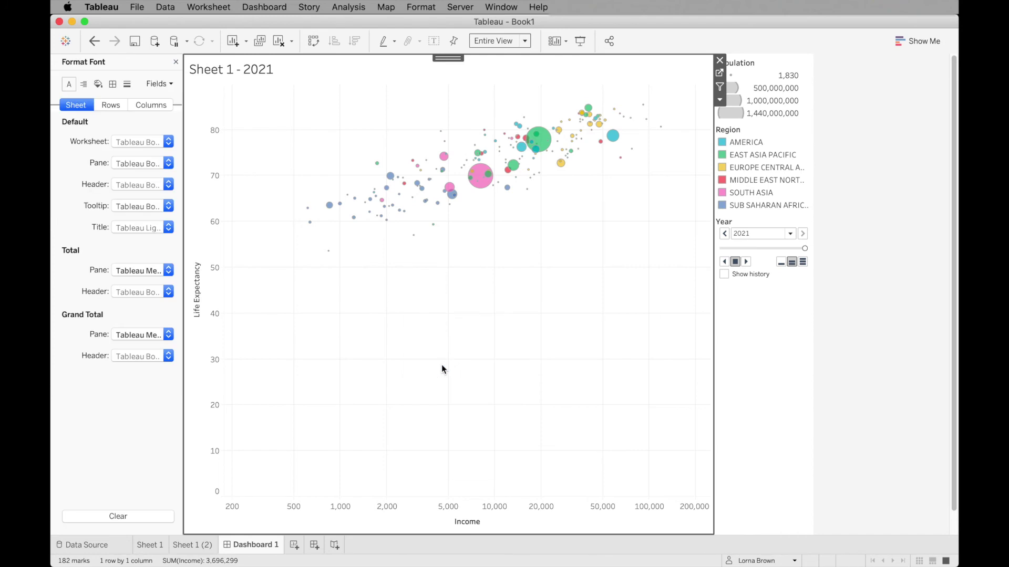
{"action": "left_click", "coordinate": [98, 84]}
{"action": "left_click", "coordinate": [127, 142]}
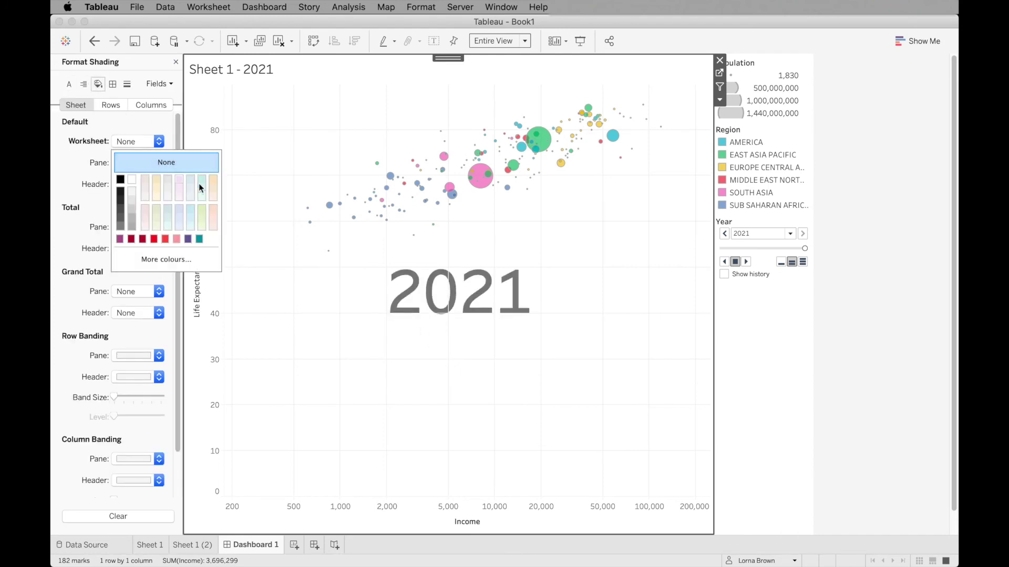
{"action": "left_click", "coordinate": [412, 379]}
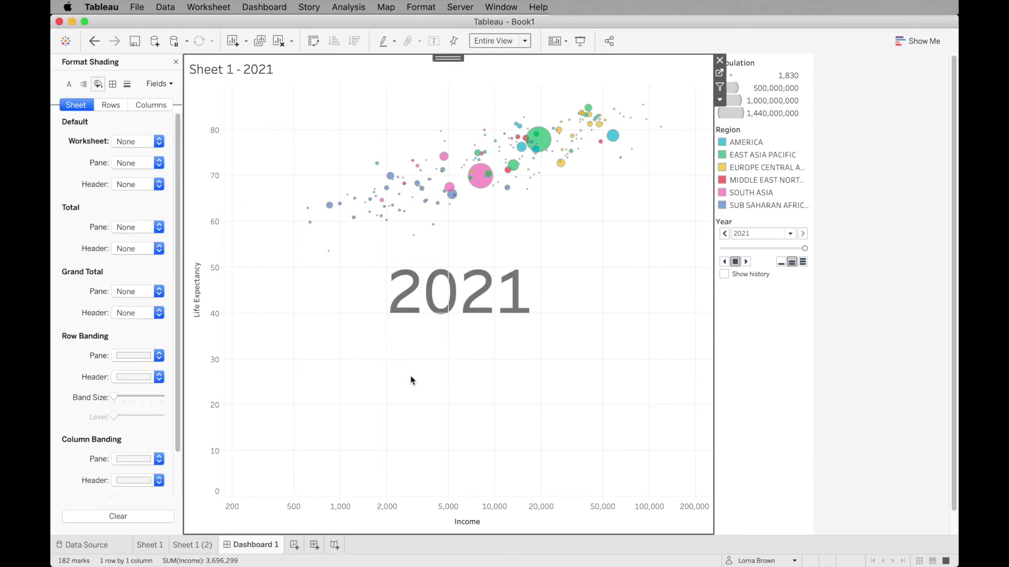
Hide the chart's sheet title and show the Dashboard 1 title
{"action": "right_click", "coordinate": [231, 73]}
{"action": "left_click", "coordinate": [253, 100]}
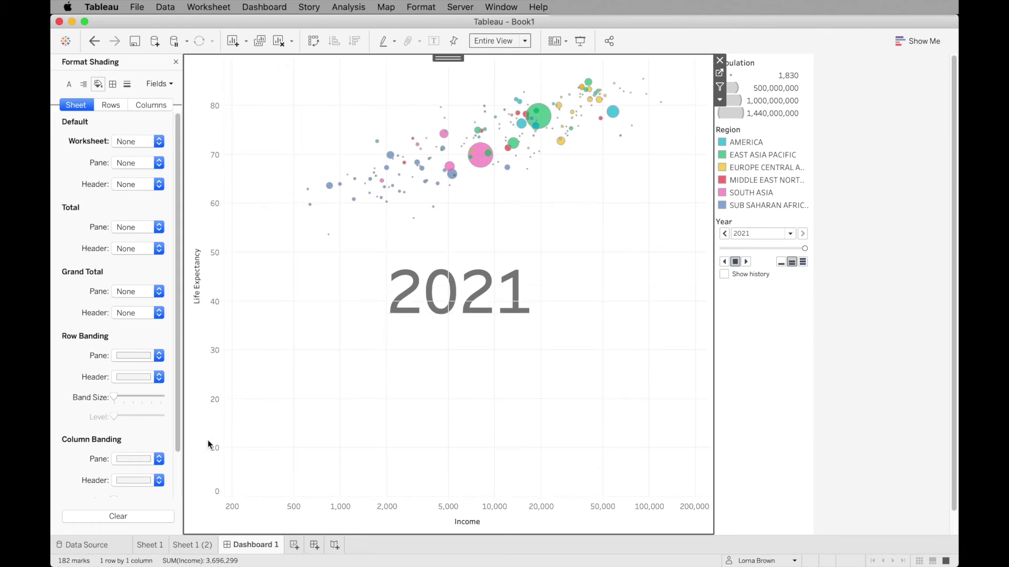
{"action": "left_click", "coordinate": [176, 61]}
{"action": "left_click", "coordinate": [79, 518]}
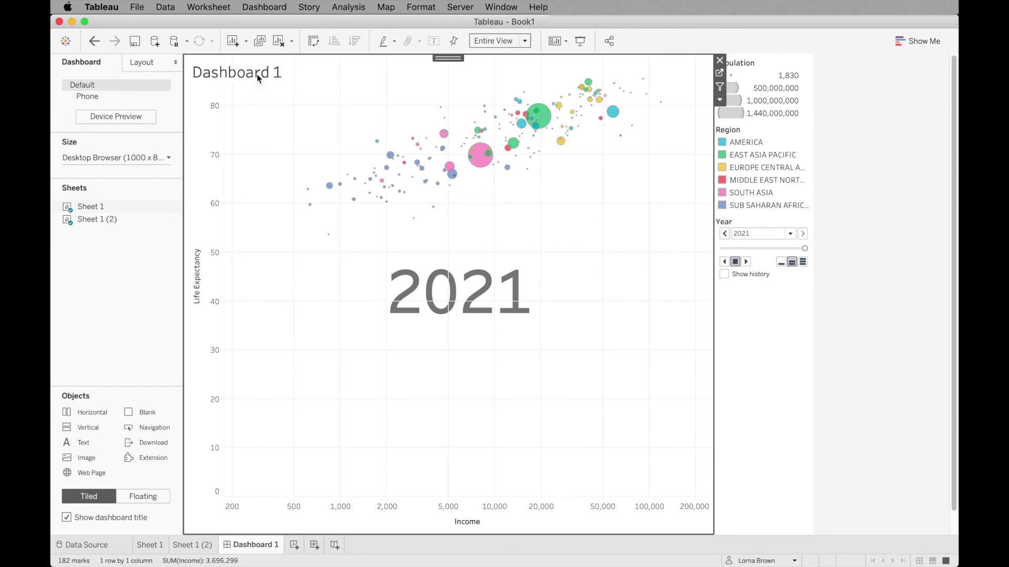
Float the Year filter over the chart's upper-left corner
{"action": "left_click", "coordinate": [772, 218]}
{"action": "left_click", "coordinate": [817, 216]}
{"action": "left_click", "coordinate": [366, 147]}
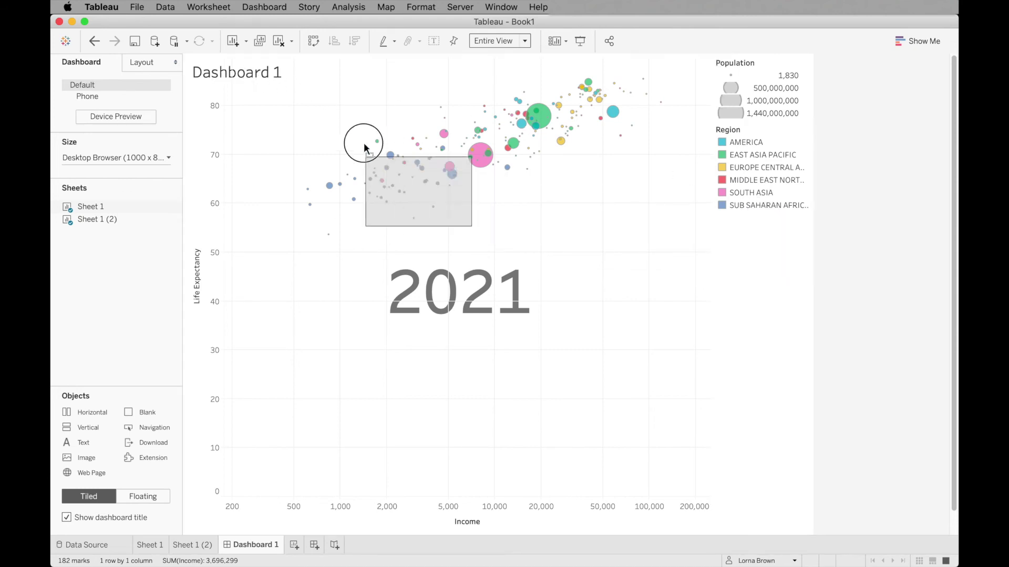
{"action": "left_click_drag", "start_coordinate": [365, 147], "coordinate": [284, 90]}
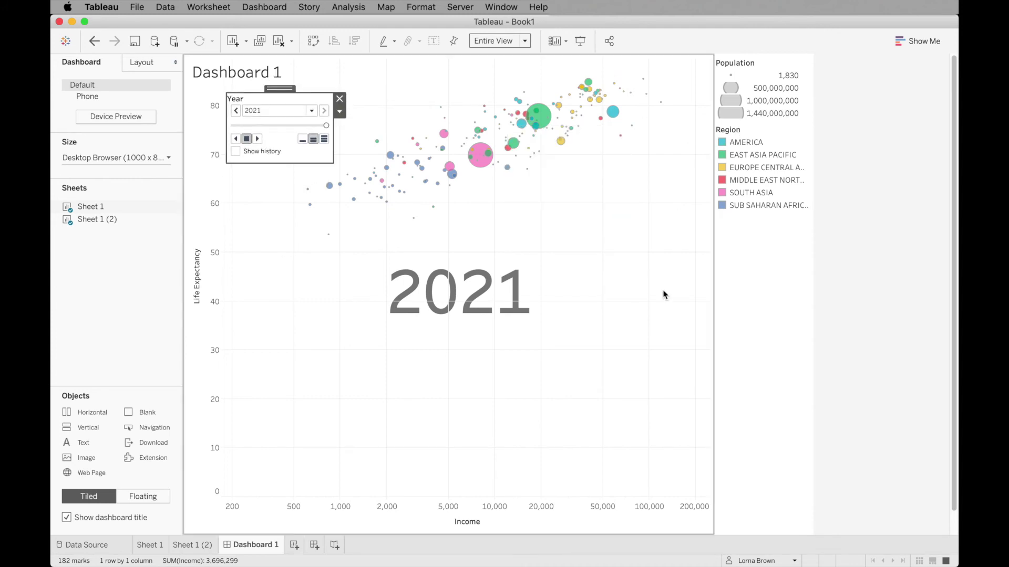
In a new worksheet, lay Region across columns as coloured labels fitting Entire View
{"action": "left_click", "coordinate": [293, 545]}
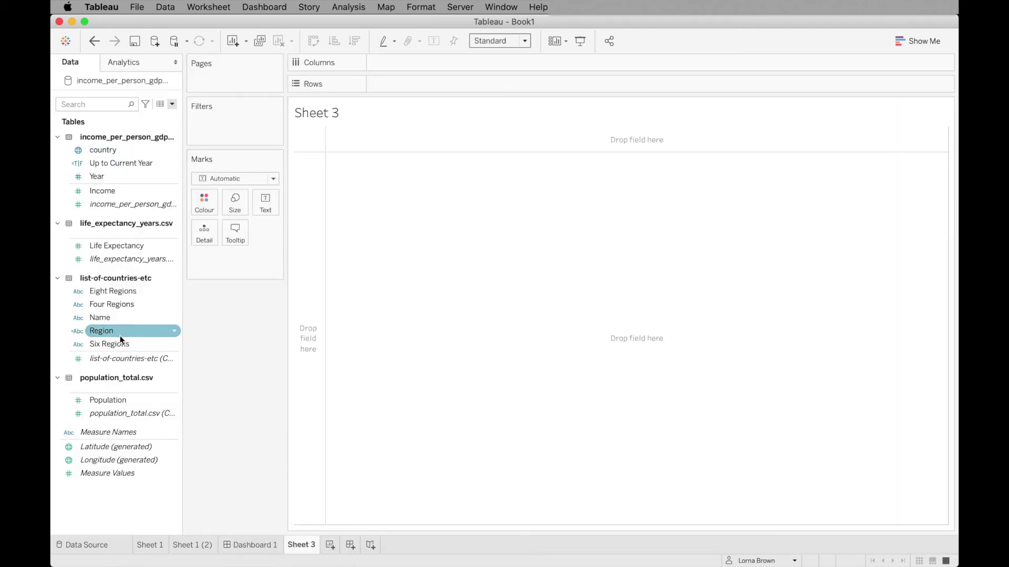
{"action": "left_click_drag", "start_coordinate": [120, 334], "coordinate": [84, 377]}
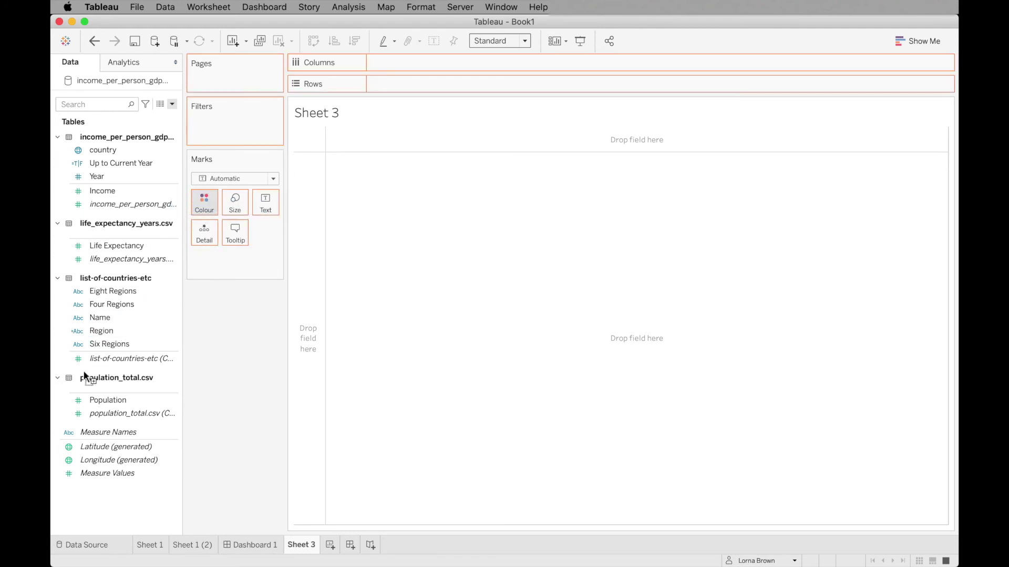
{"action": "left_click_drag", "start_coordinate": [112, 331], "coordinate": [268, 194]}
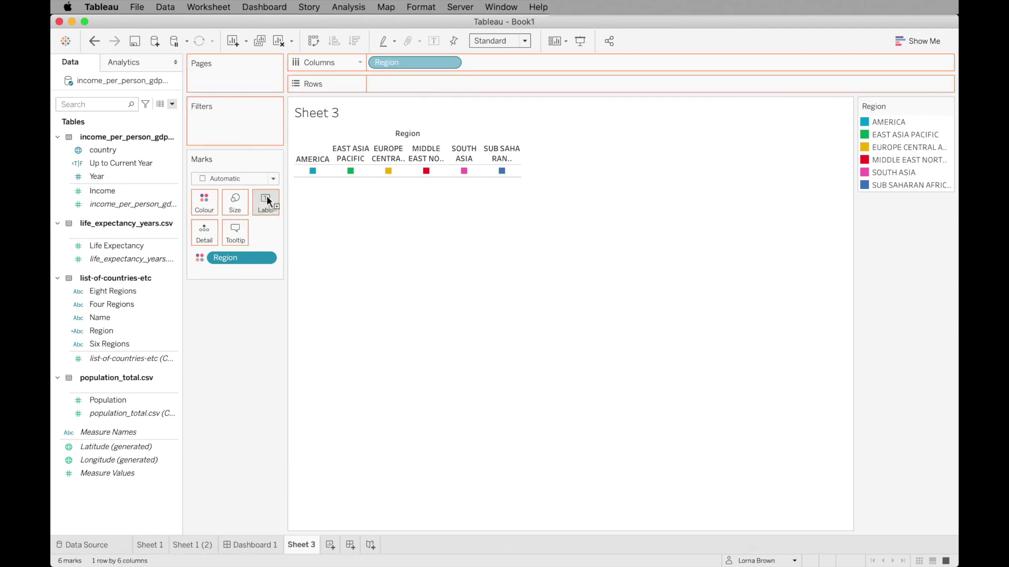
{"action": "left_click_drag", "start_coordinate": [267, 201], "coordinate": [266, 202]}
{"action": "left_click", "coordinate": [496, 42]}
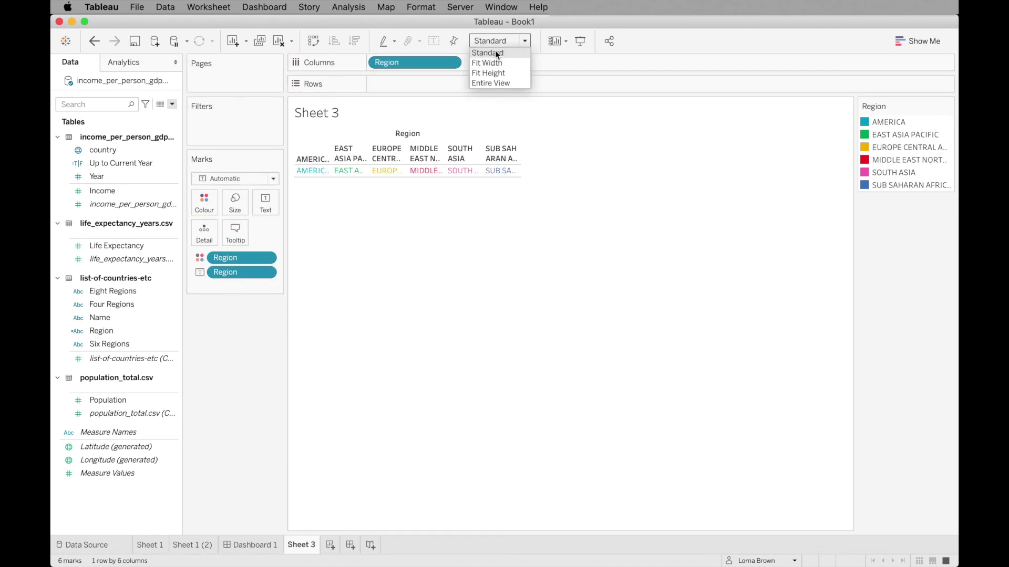
{"action": "left_click", "coordinate": [502, 83]}
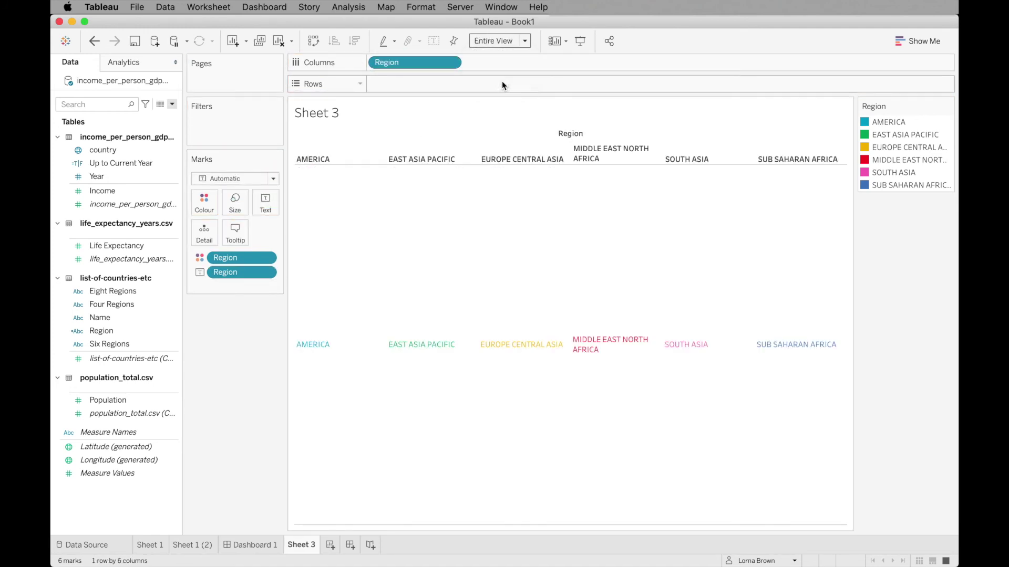
Hide the region header, then drag the region sheet onto Dashboard 1
{"action": "right_click", "coordinate": [431, 153]}
{"action": "left_click", "coordinate": [457, 226]}
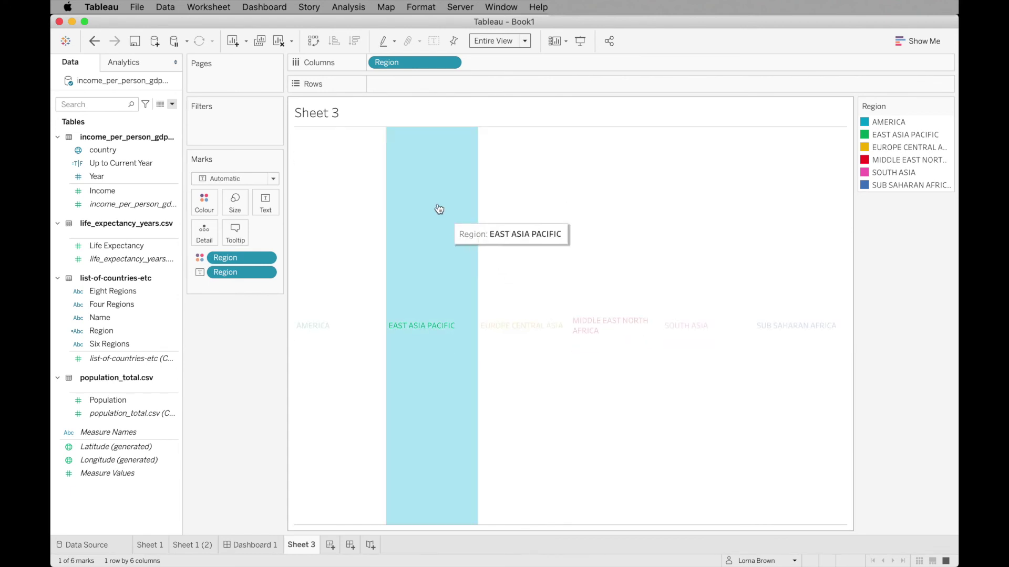
{"action": "left_click", "coordinate": [435, 252]}
{"action": "left_click", "coordinate": [260, 546]}
{"action": "left_click_drag", "start_coordinate": [91, 232], "coordinate": [119, 231]}
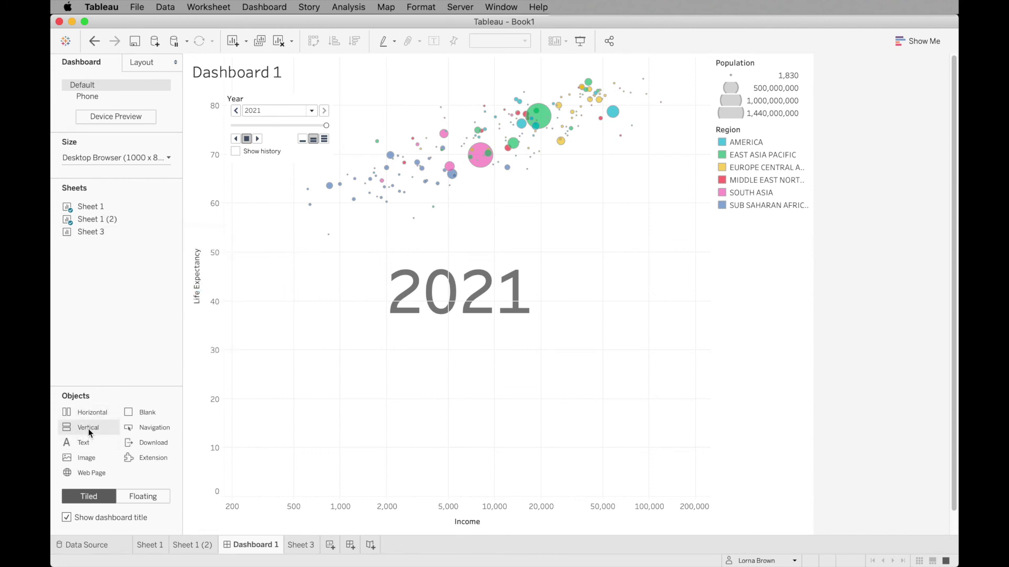
Stack the untitled region strip above the scatter chart in a vertical container, made taller
{"action": "mouse_move", "coordinate": [89, 432]}
{"action": "left_mouse_down"}
{"action": "mouse_move", "coordinate": [359, 277]}
{"action": "mouse_move", "coordinate": [493, 263]}
{"action": "mouse_move", "coordinate": [354, 280]}
{"action": "left_mouse_up"}
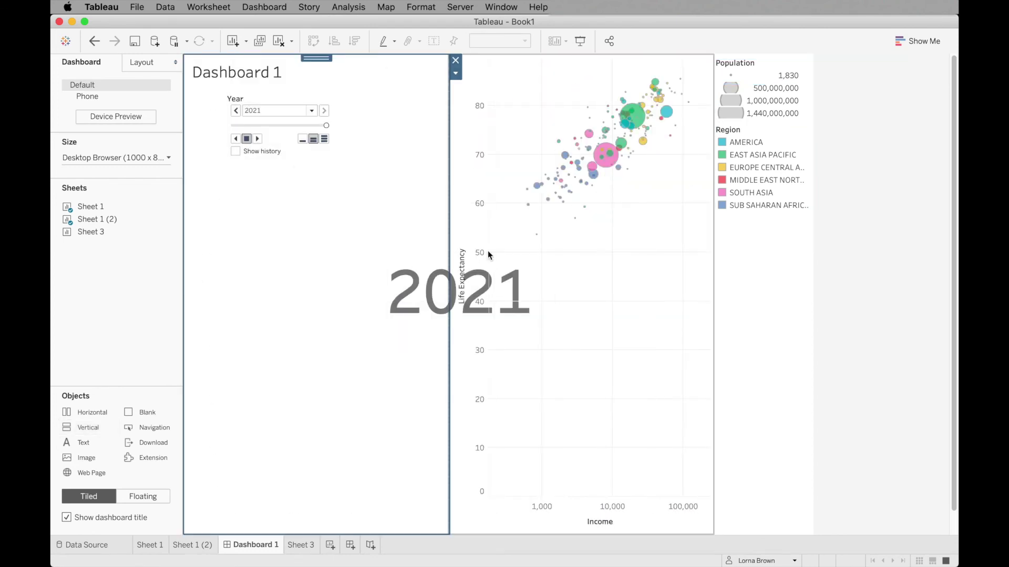
{"action": "left_click", "coordinate": [576, 258]}
{"action": "left_click_drag", "start_coordinate": [578, 58], "coordinate": [333, 304]}
{"action": "left_click_drag", "start_coordinate": [128, 236], "coordinate": [421, 91]}
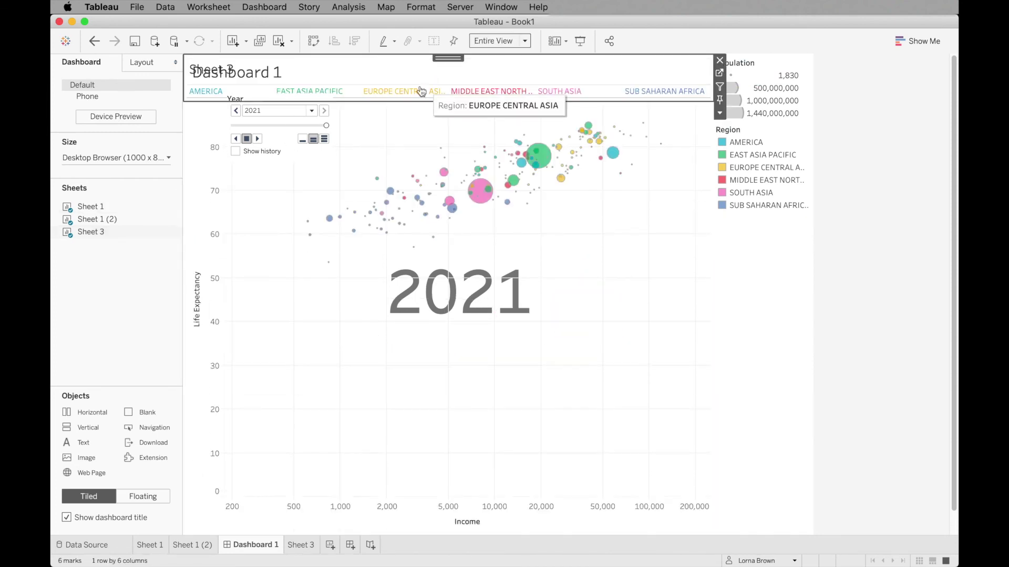
{"action": "right_click", "coordinate": [224, 71]}
{"action": "left_click", "coordinate": [258, 103]}
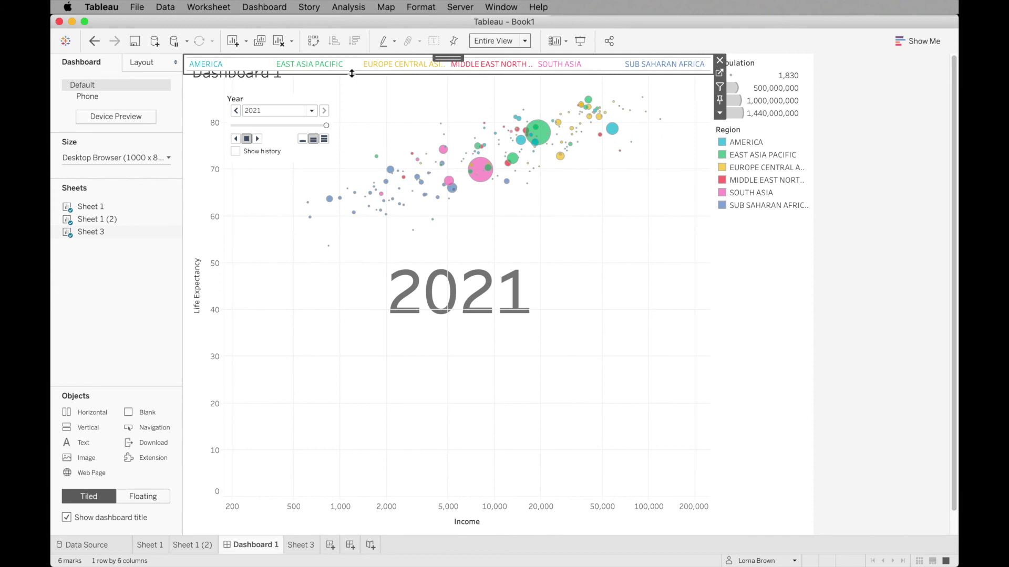
{"action": "left_click_drag", "start_coordinate": [323, 74], "coordinate": [321, 119]}
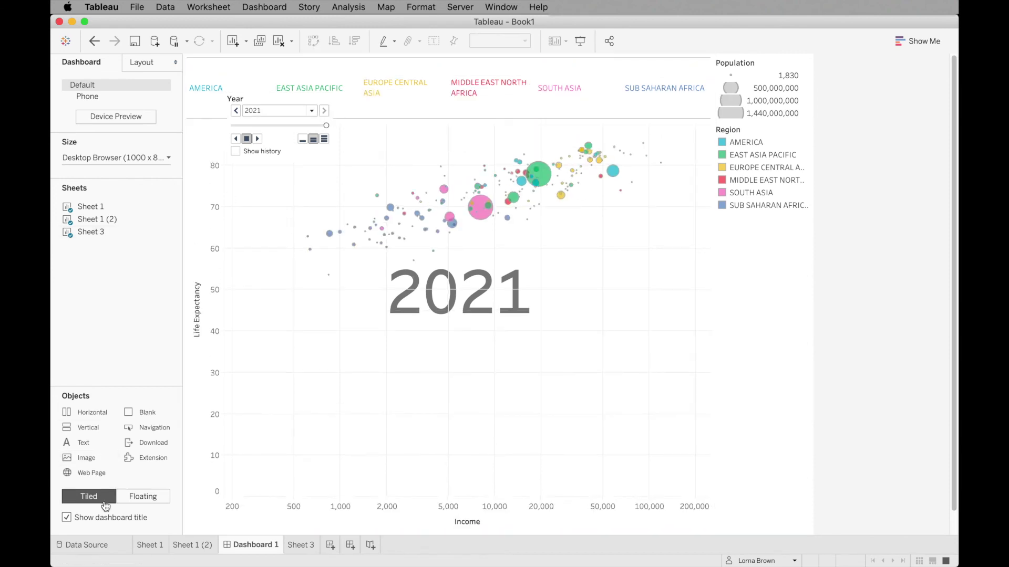
Replace the dashboard title with a text title at the top and move the Year filter below the strip
{"action": "left_click", "coordinate": [67, 518]}
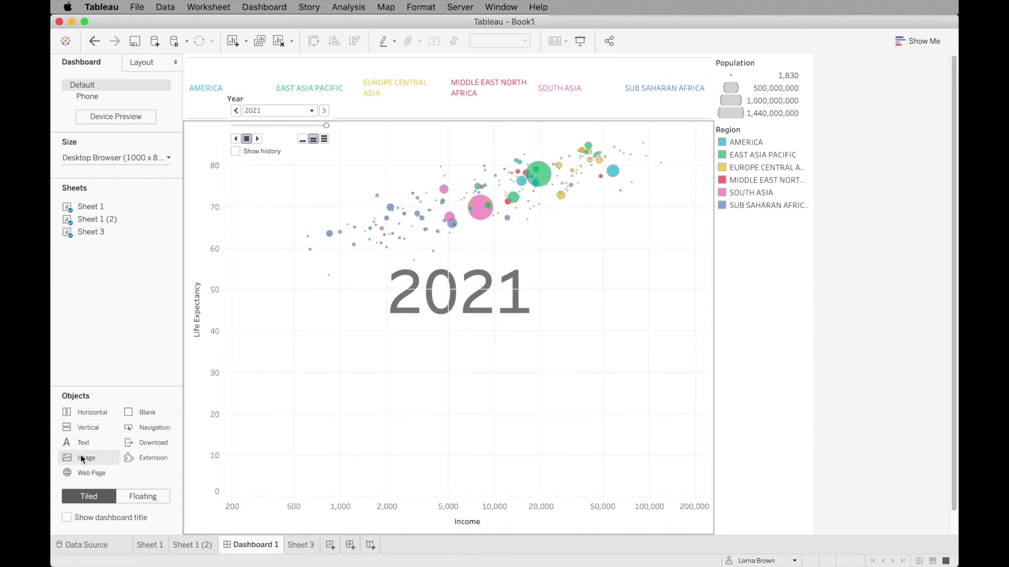
{"action": "mouse_move", "coordinate": [78, 442]}
{"action": "left_mouse_down"}
{"action": "mouse_move", "coordinate": [354, 84]}
{"action": "mouse_move", "coordinate": [375, 70]}
{"action": "mouse_move", "coordinate": [368, 129]}
{"action": "mouse_move", "coordinate": [396, 80]}
{"action": "left_mouse_up"}
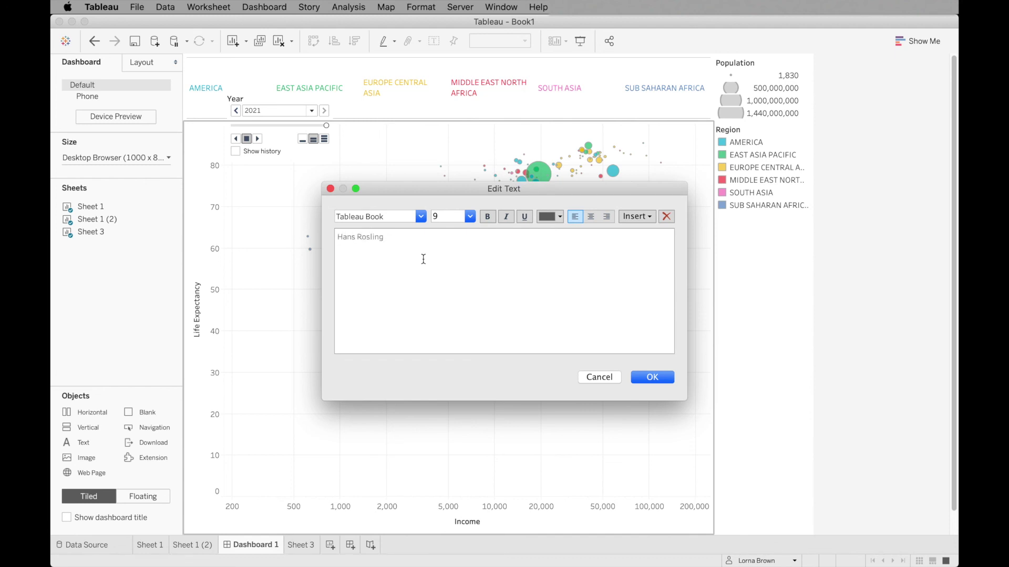
{"action": "left_click", "coordinate": [646, 378]}
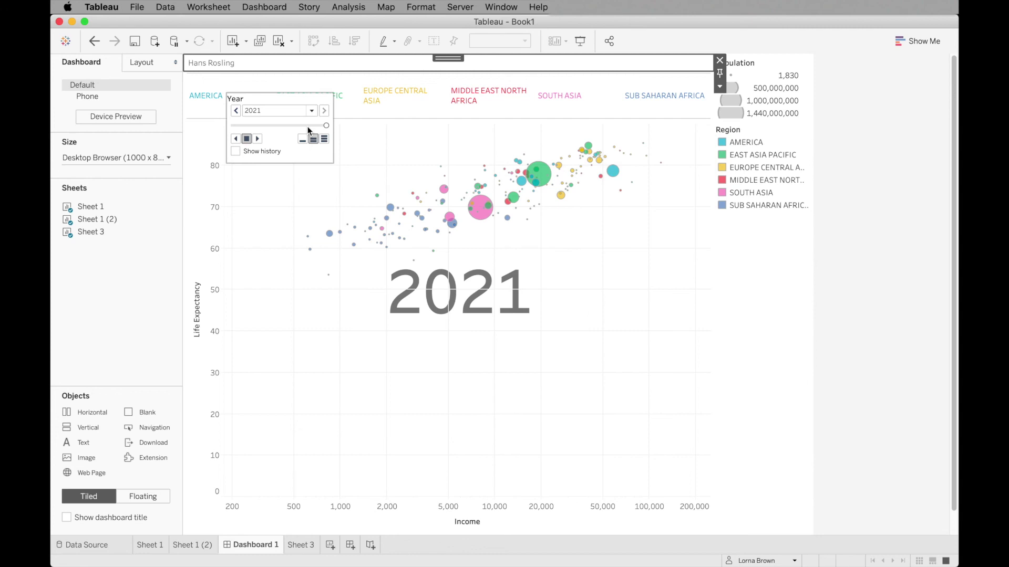
{"action": "left_click_drag", "start_coordinate": [281, 90], "coordinate": [286, 121]}
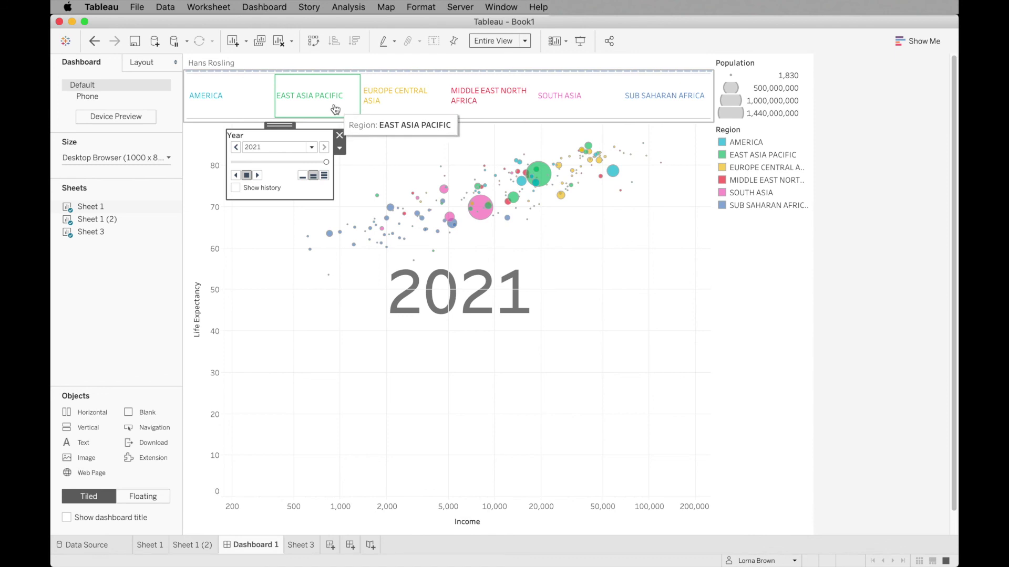
Add a dashboard highlight action with Sheet 3 as its only source sheet
{"action": "left_click", "coordinate": [265, 7]}
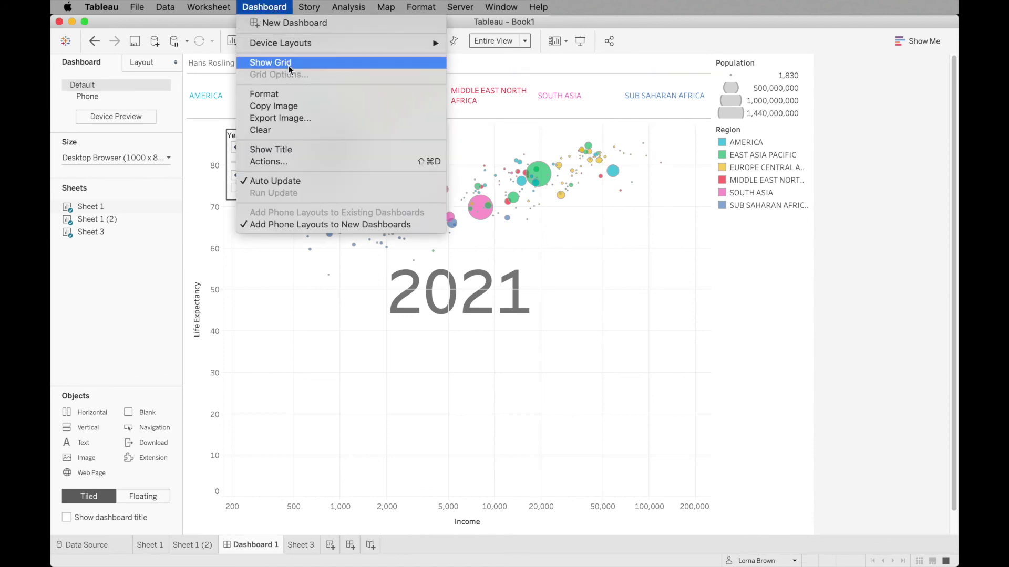
{"action": "left_click", "coordinate": [292, 161]}
{"action": "left_click", "coordinate": [413, 342]}
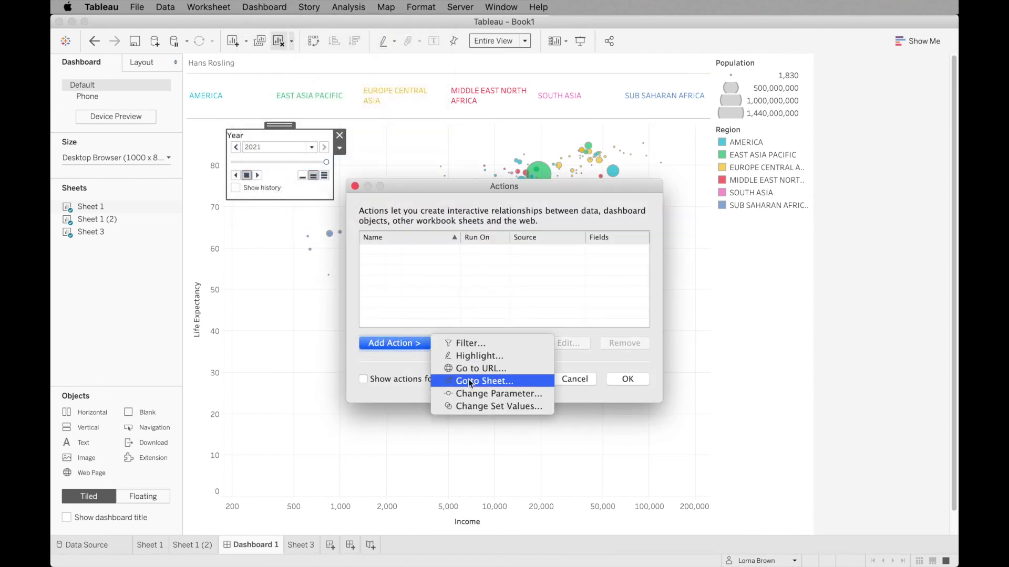
{"action": "left_click", "coordinate": [477, 356]}
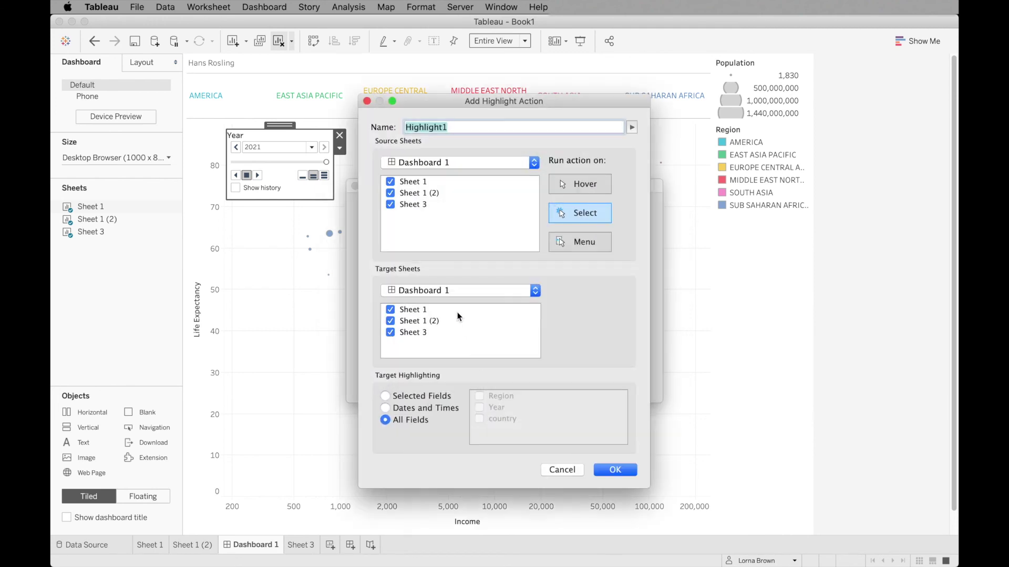
{"action": "left_click", "coordinate": [389, 181]}
{"action": "left_click", "coordinate": [390, 193]}
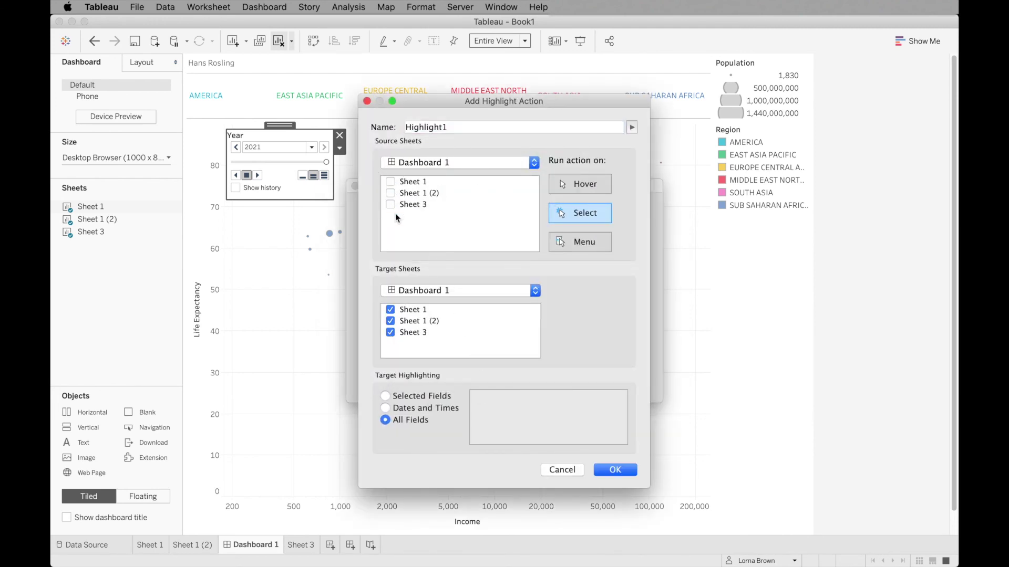
Target only Sheet 1, highlight on Region, and test it with Middle East North Africa
{"action": "left_click", "coordinate": [391, 332]}
{"action": "left_click", "coordinate": [390, 321]}
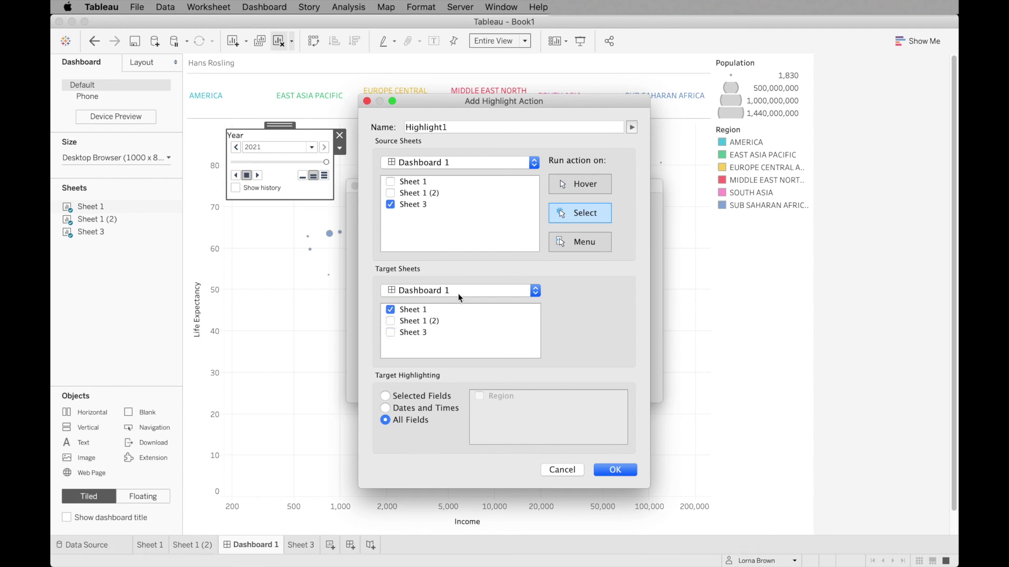
{"action": "left_click", "coordinate": [387, 396]}
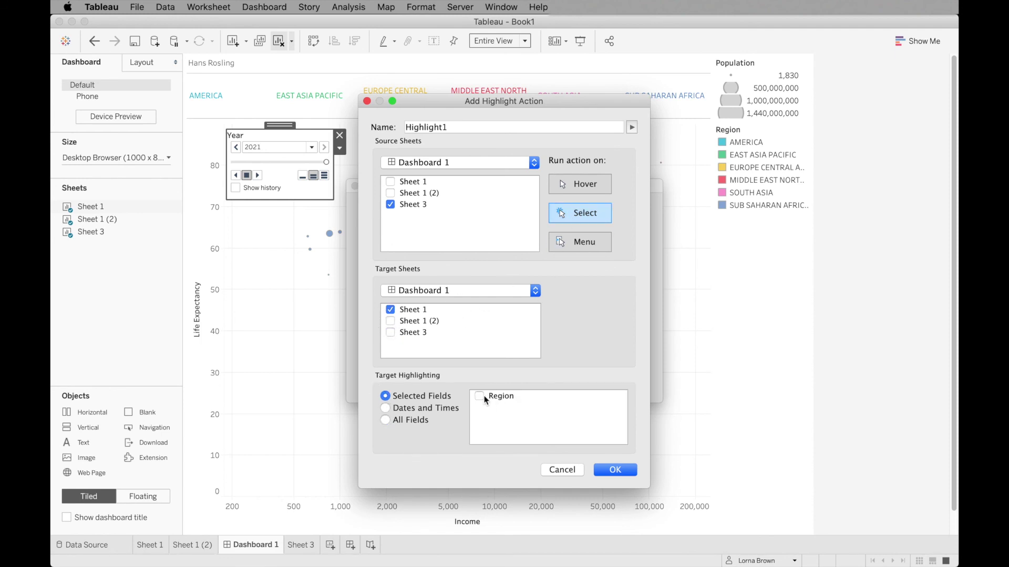
{"action": "left_click", "coordinate": [483, 398]}
{"action": "left_click", "coordinate": [619, 470]}
{"action": "left_click", "coordinate": [626, 379]}
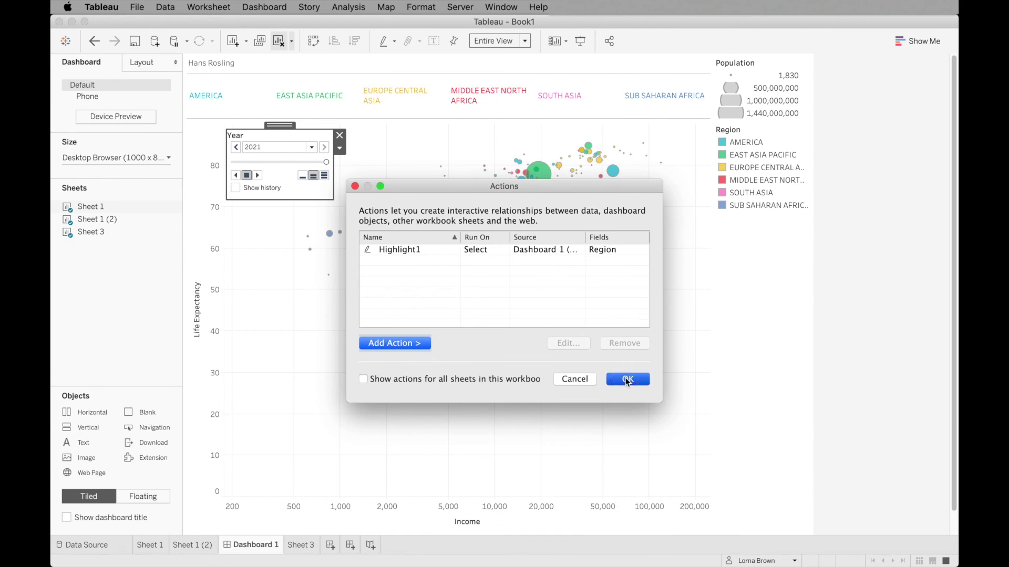
{"action": "left_click", "coordinate": [498, 97]}
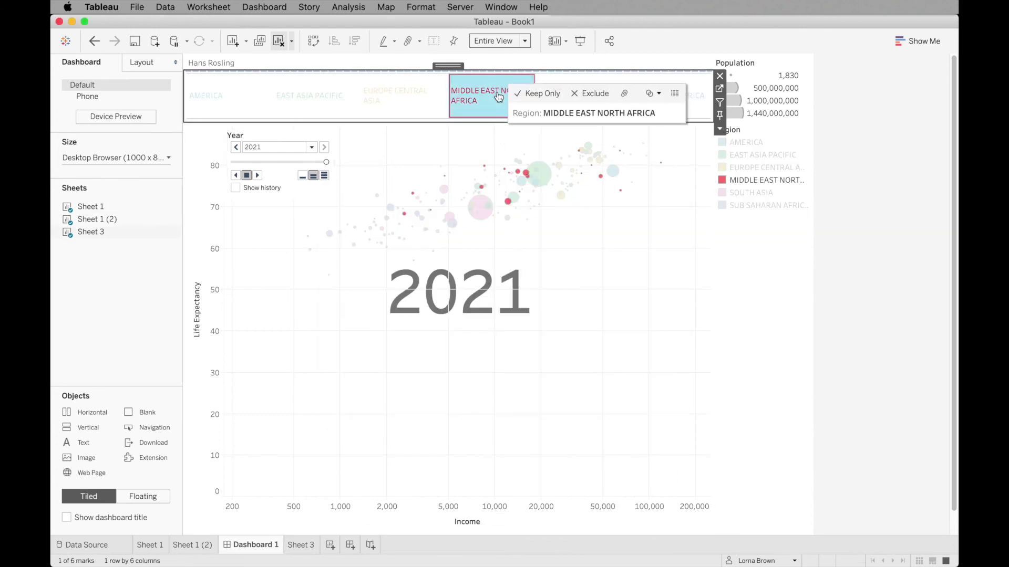
Clear the region highlight, rewind the Year slider to 1800, and set fast animation speed
{"action": "left_click", "coordinate": [494, 99]}
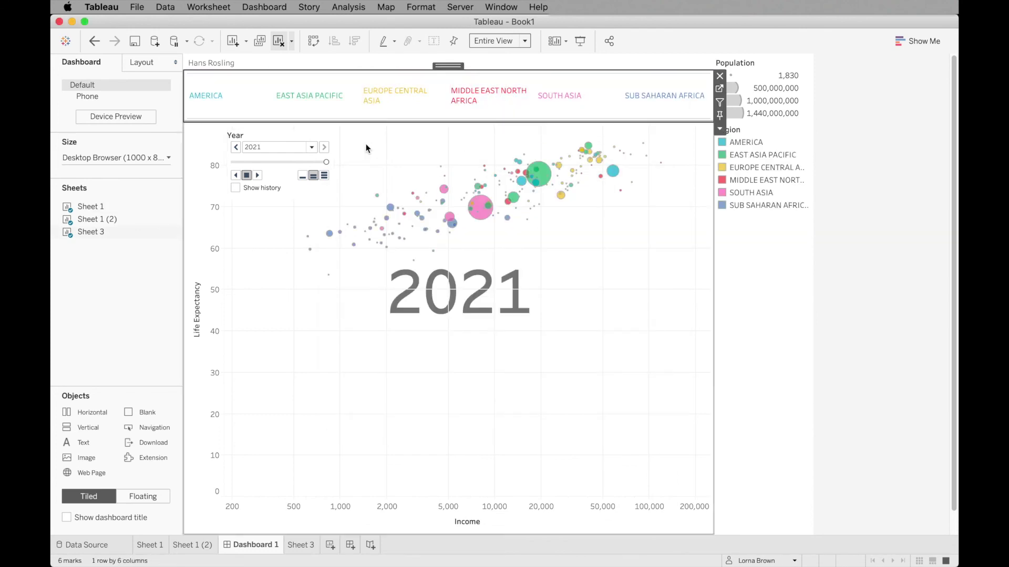
{"action": "left_click_drag", "start_coordinate": [325, 162], "coordinate": [233, 162]}
{"action": "left_click", "coordinate": [325, 175]}
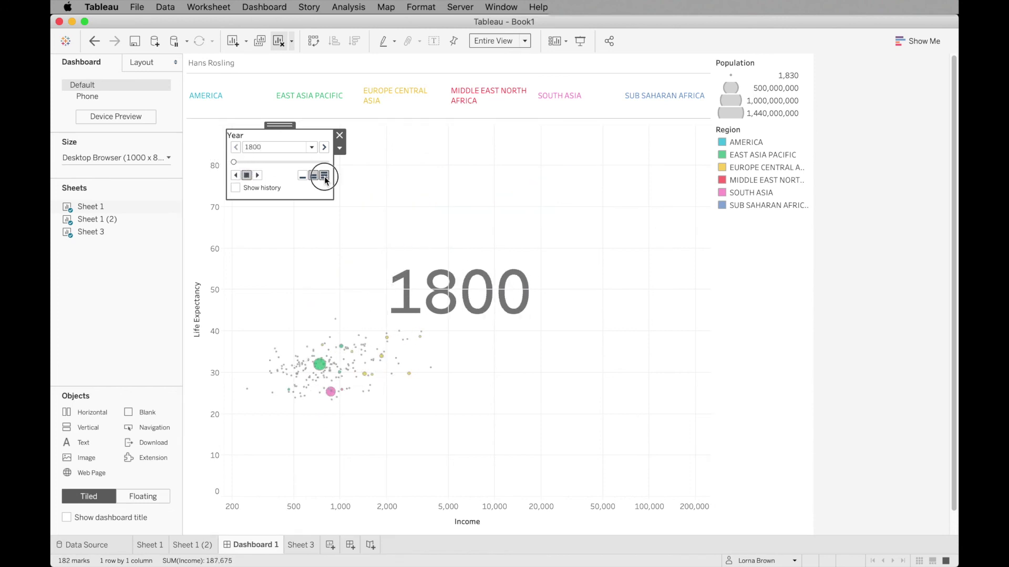